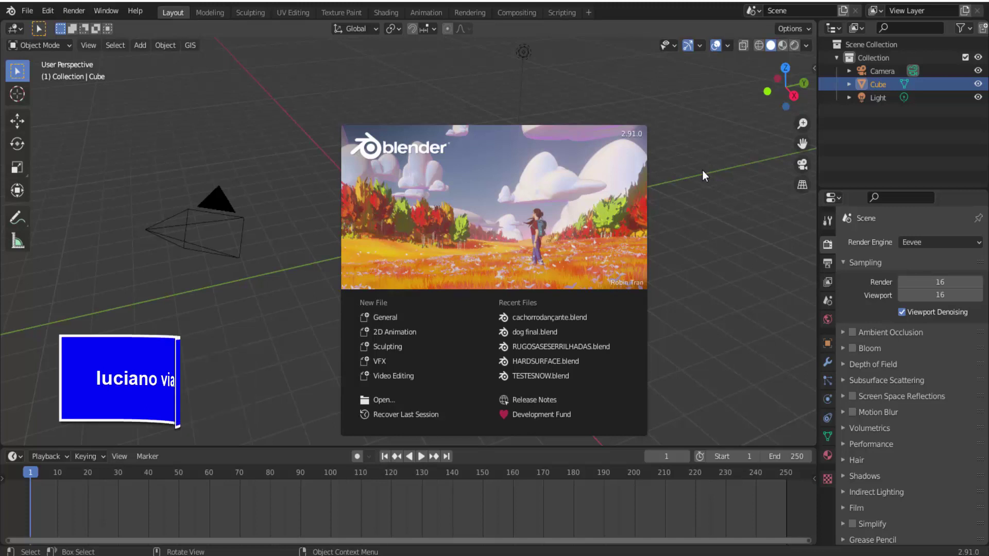
Dismiss the splash screen and hide the camera, light and cube
click(690, 180)
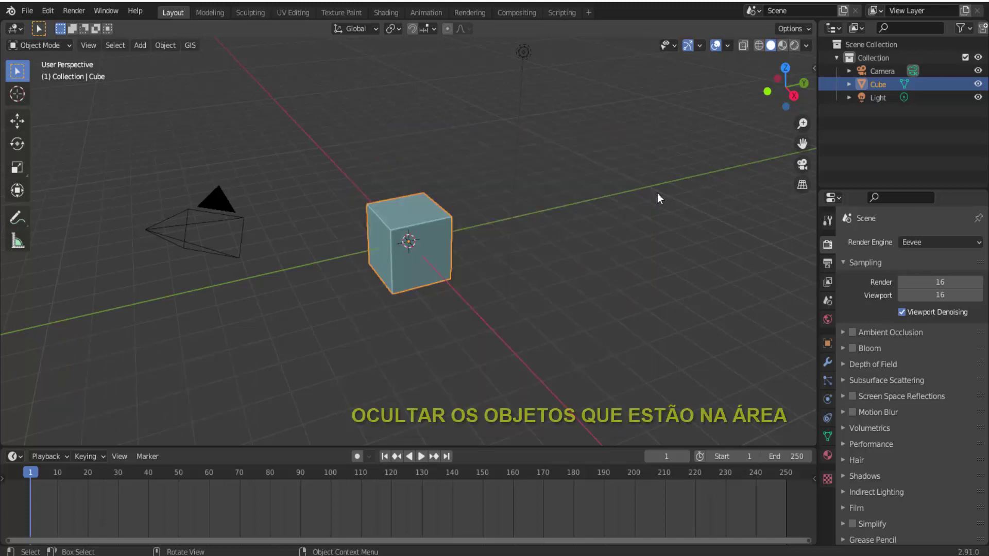
click(227, 217)
shift+click(526, 50)
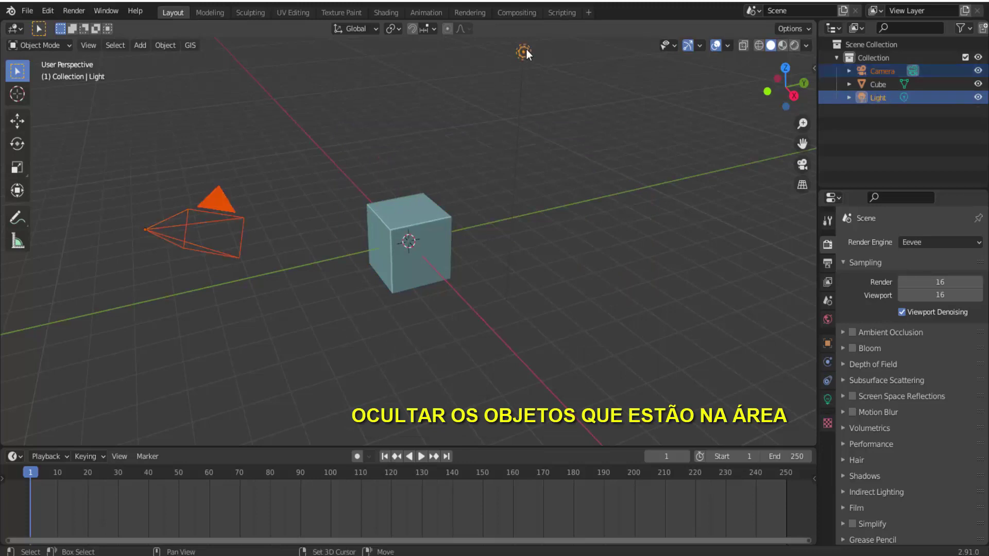
key(h)
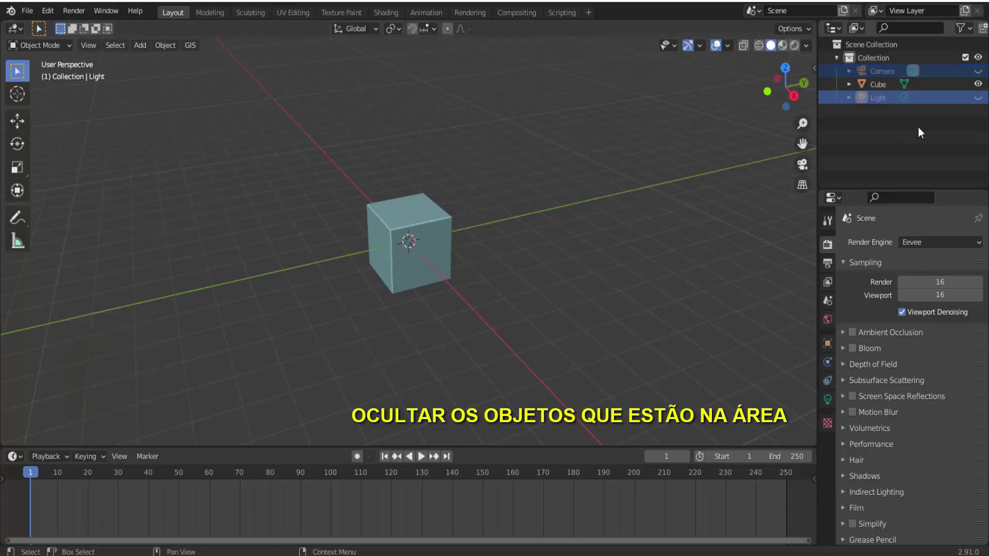
click(978, 85)
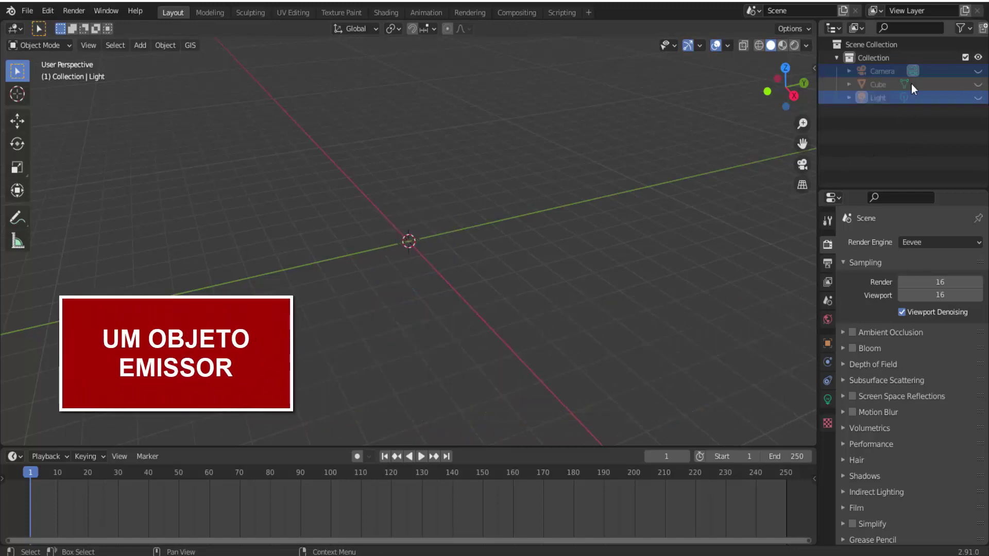
Add a circle mesh at the origin and fill it with a face in Edit Mode
click(140, 45)
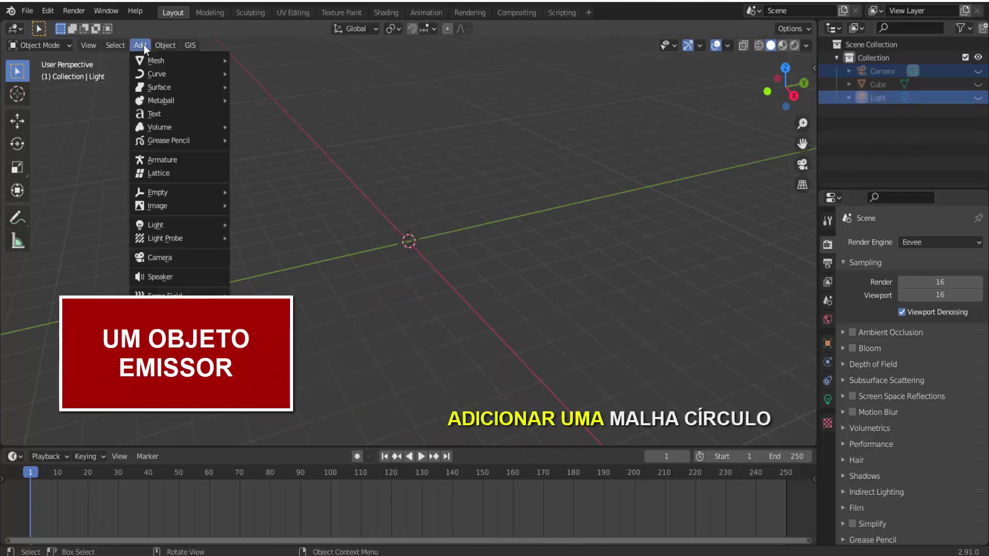
mouse_move(156, 60)
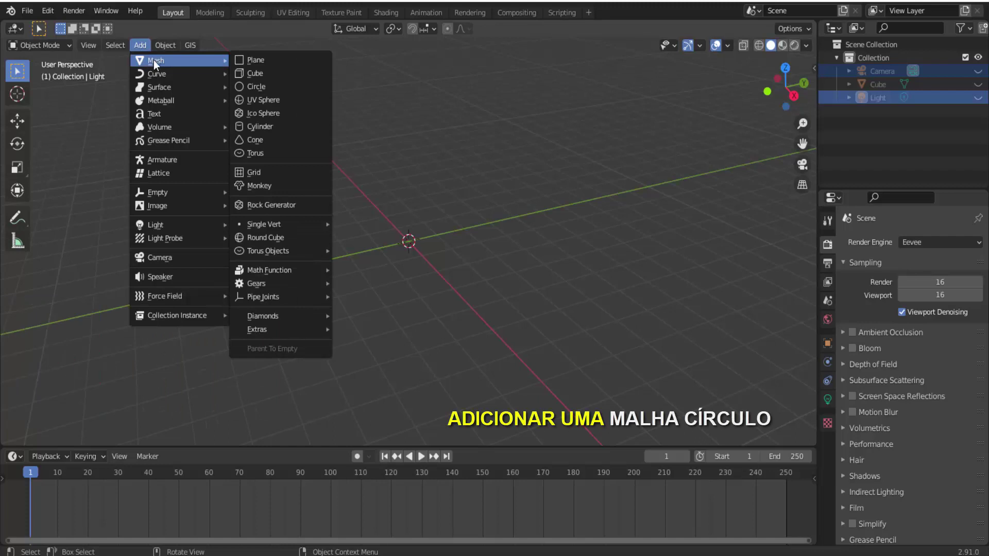
click(258, 85)
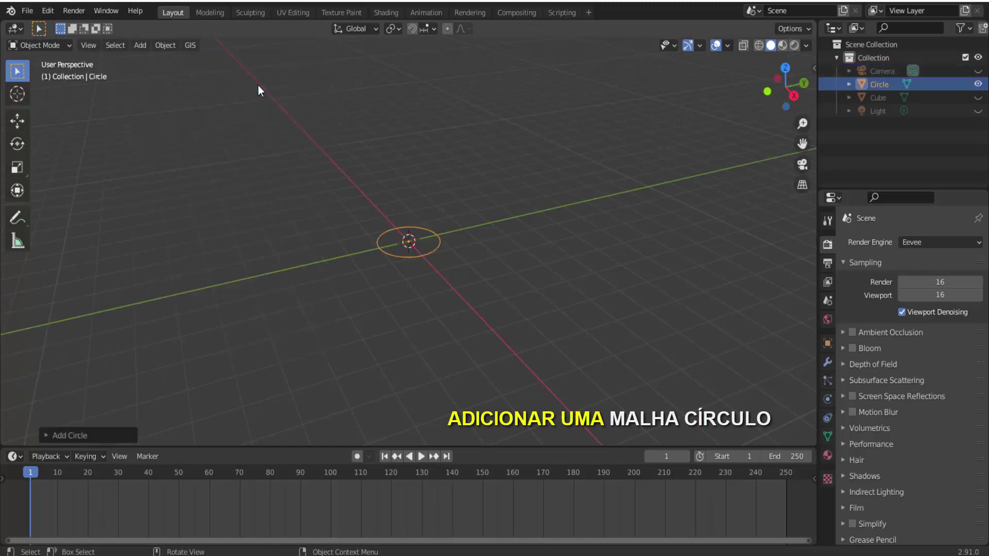
click(60, 45)
click(54, 74)
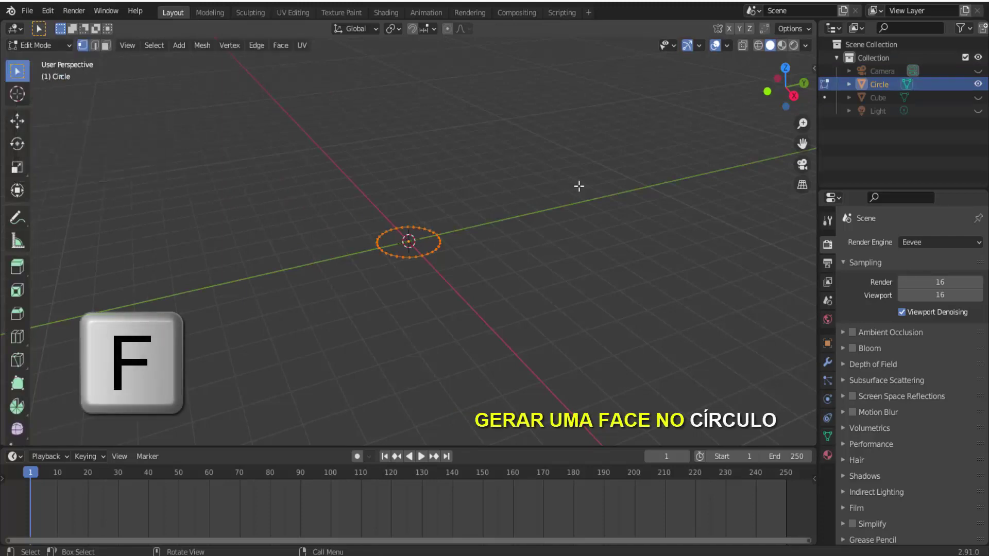
key(f)
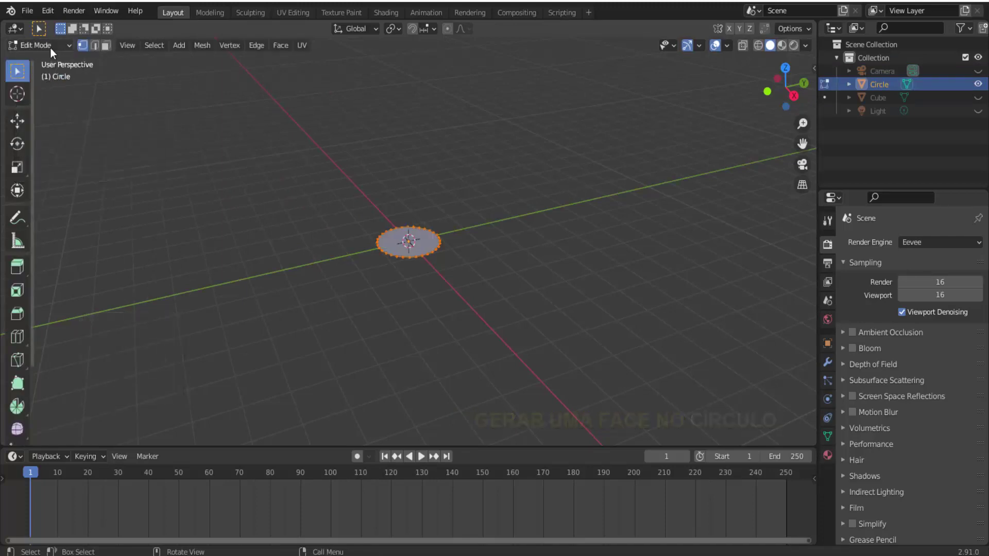
click(39, 45)
click(51, 60)
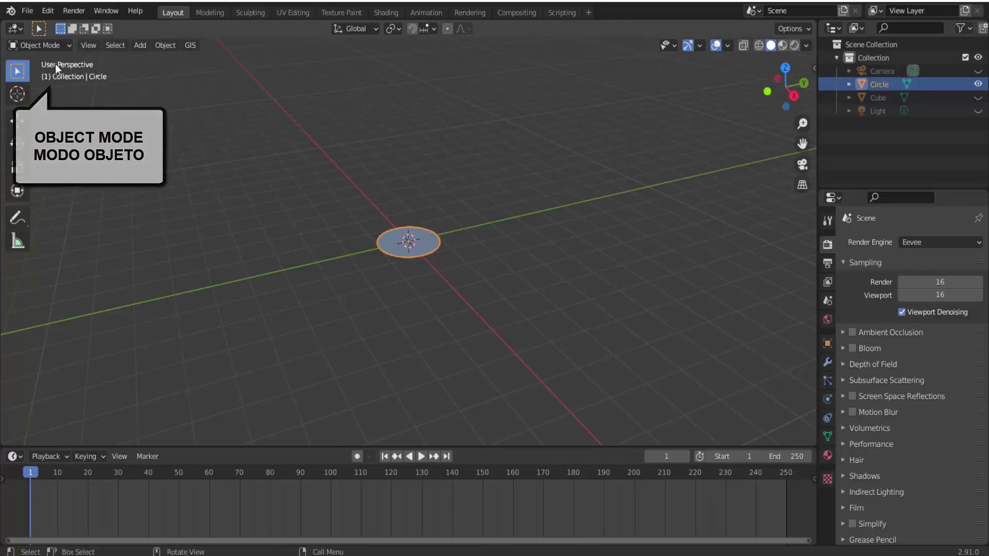
click(18, 122)
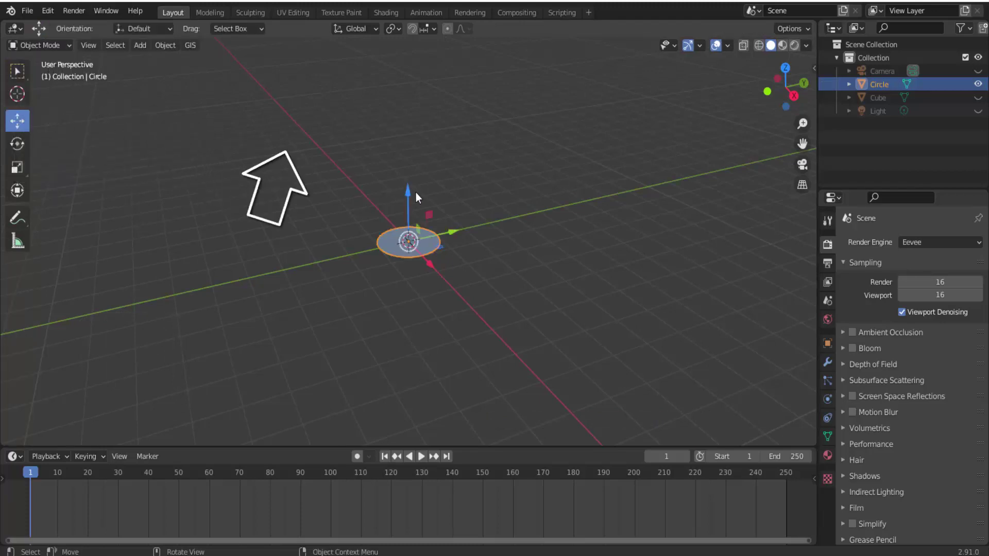
Raise the circle about 4 m and give it a particle system with 250 particles
drag(409, 200, 426, 52)
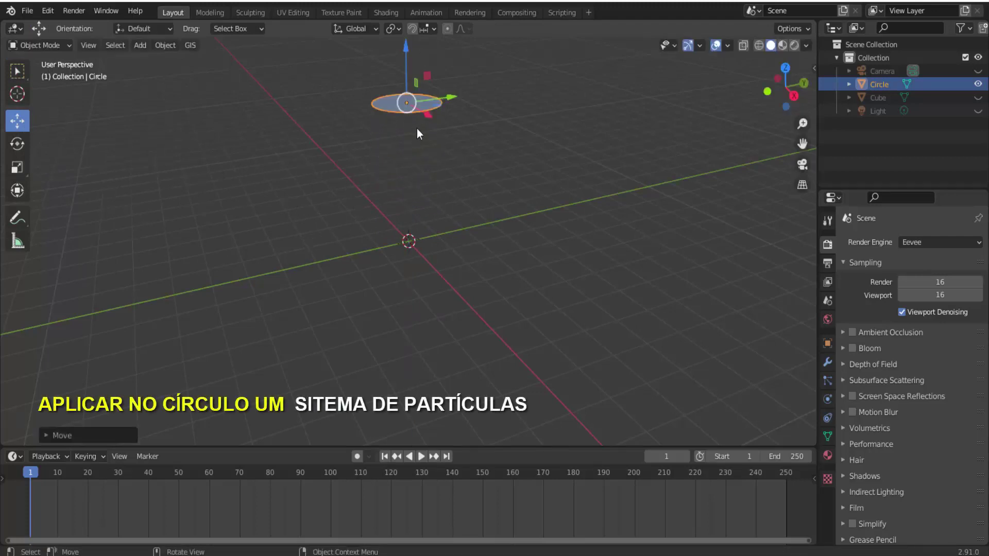
click(827, 381)
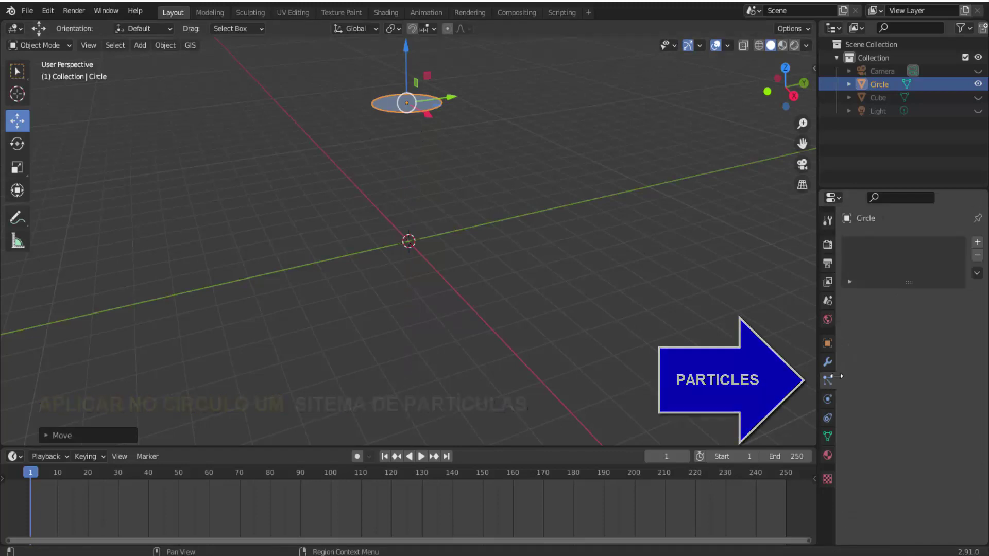
click(977, 242)
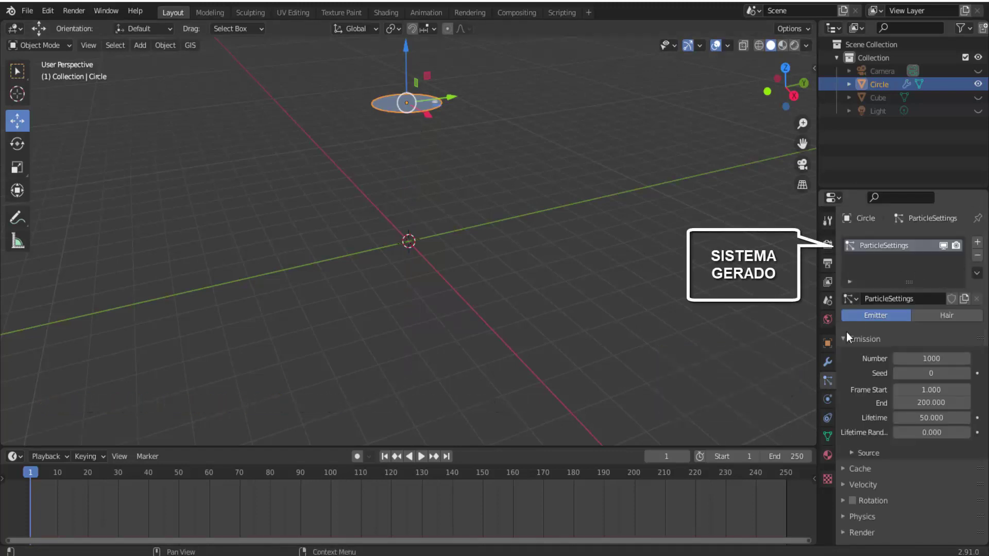
click(911, 359)
text(2)
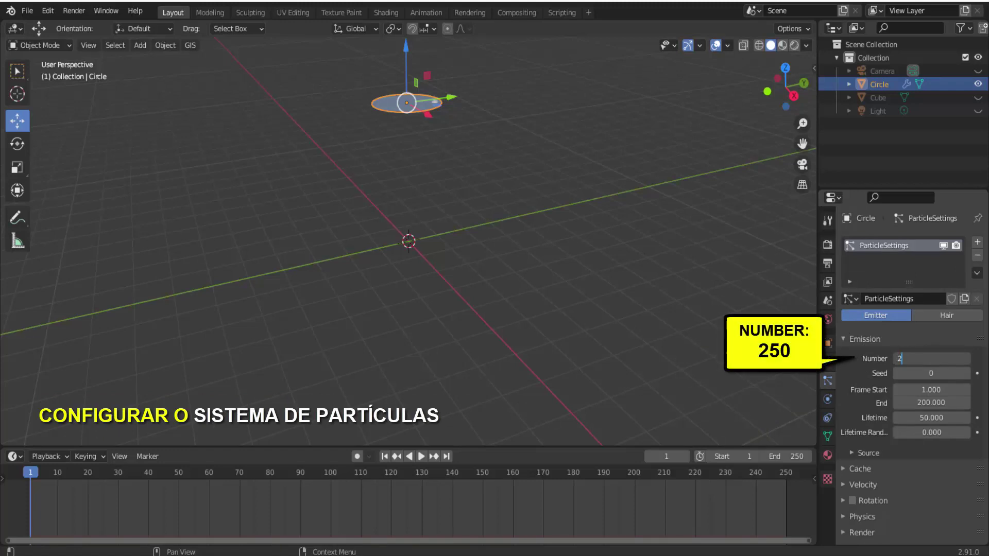
text(50)
key(Return)
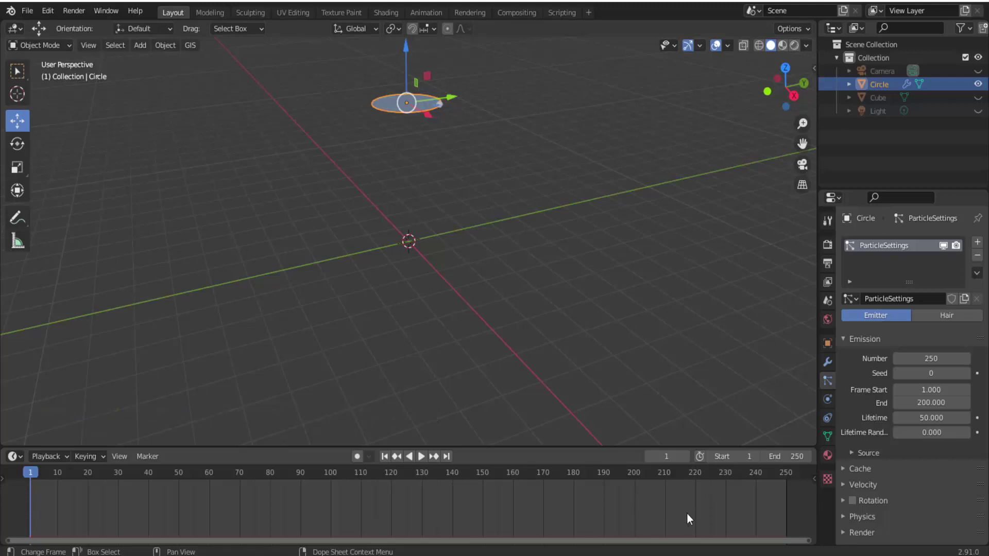
Set the particle emission end frame and lifetime both to 250
click(929, 403)
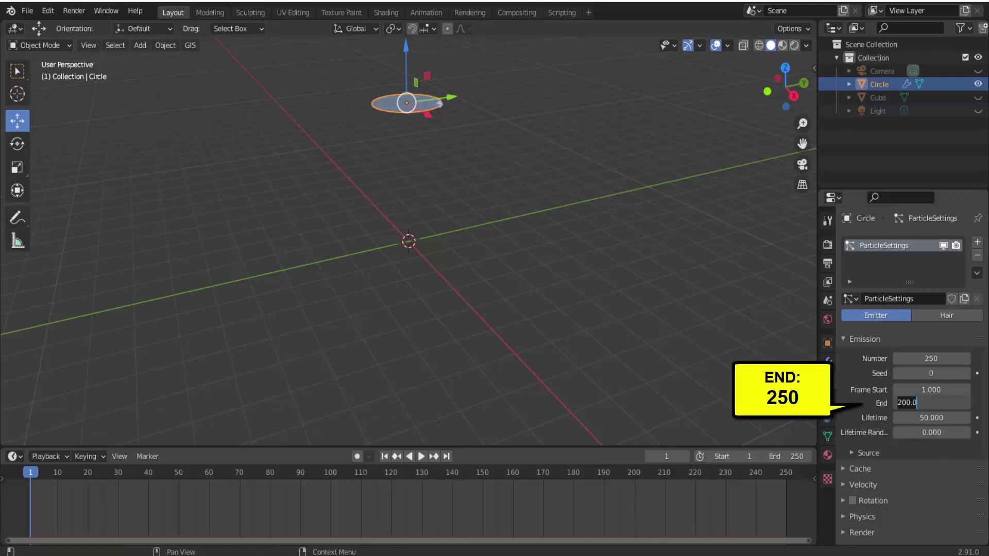
text(250)
key(Return)
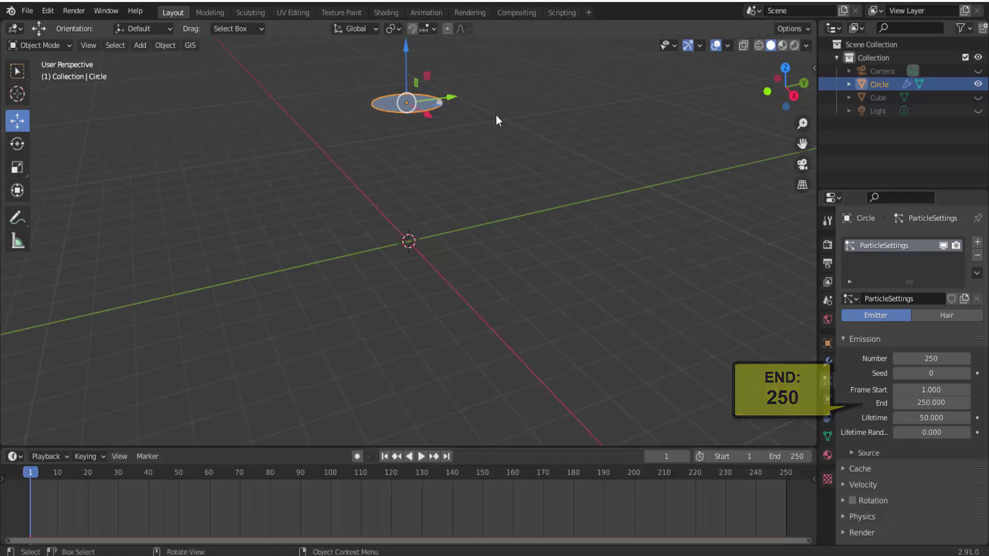
double_click(896, 419)
text(250)
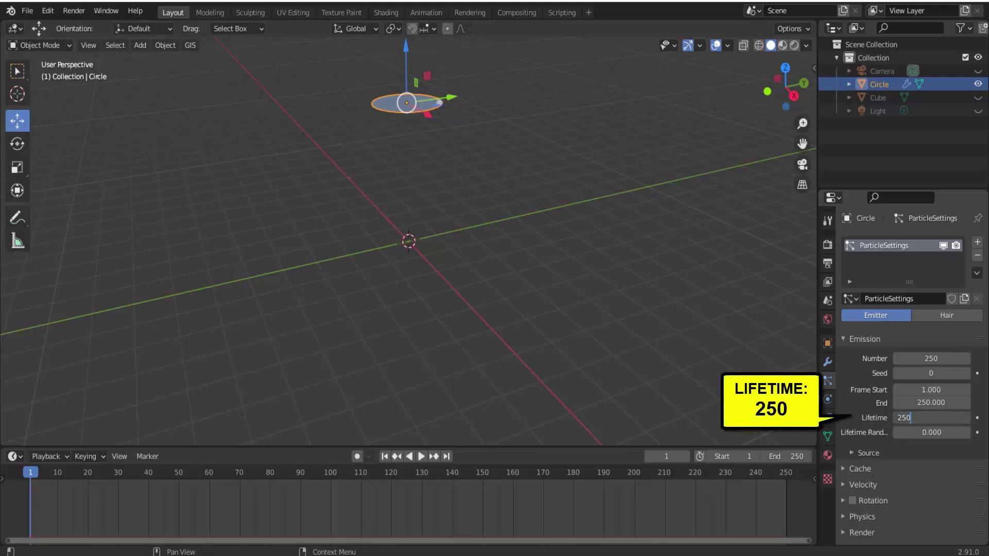
key(Return)
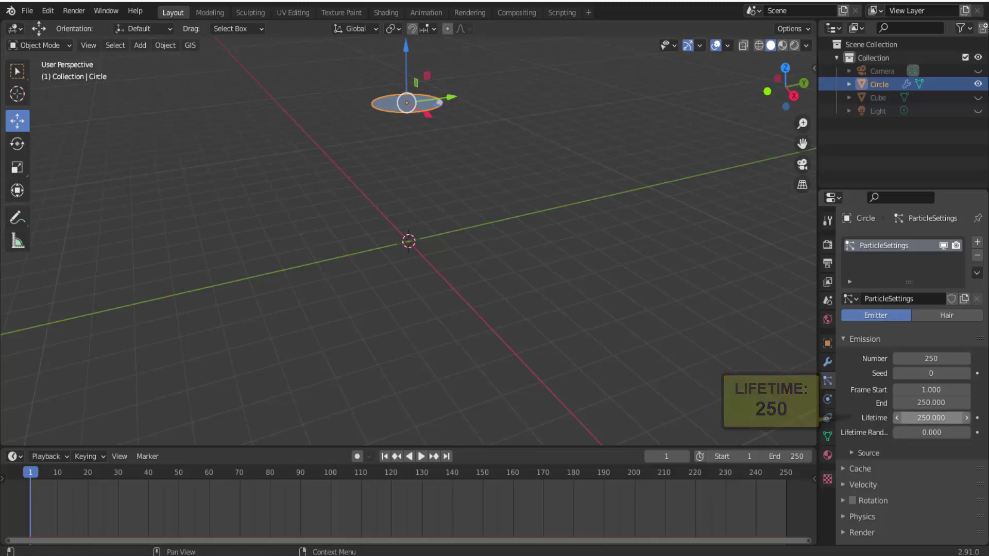
Preview the particles, then flip the circle's normals in Edit Mode
click(422, 453)
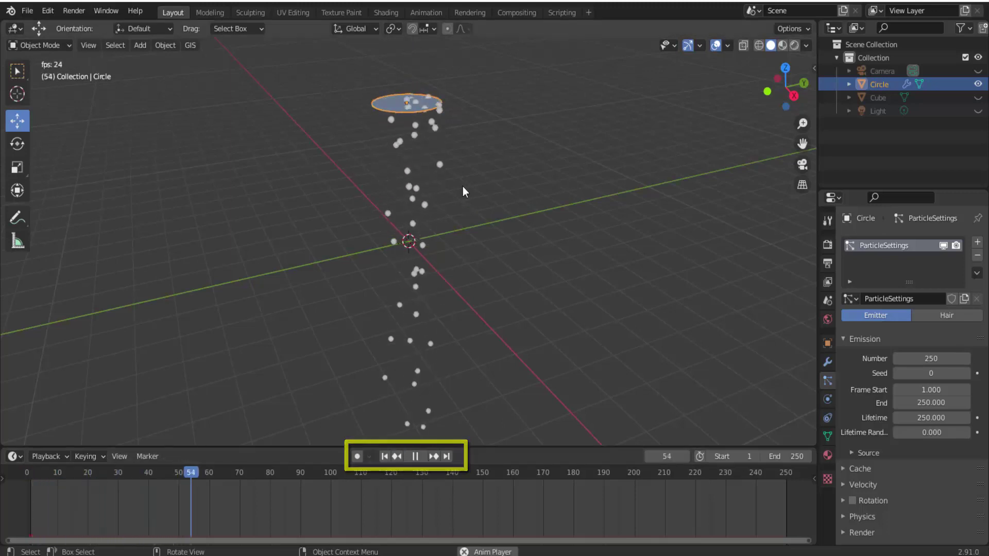
click(414, 457)
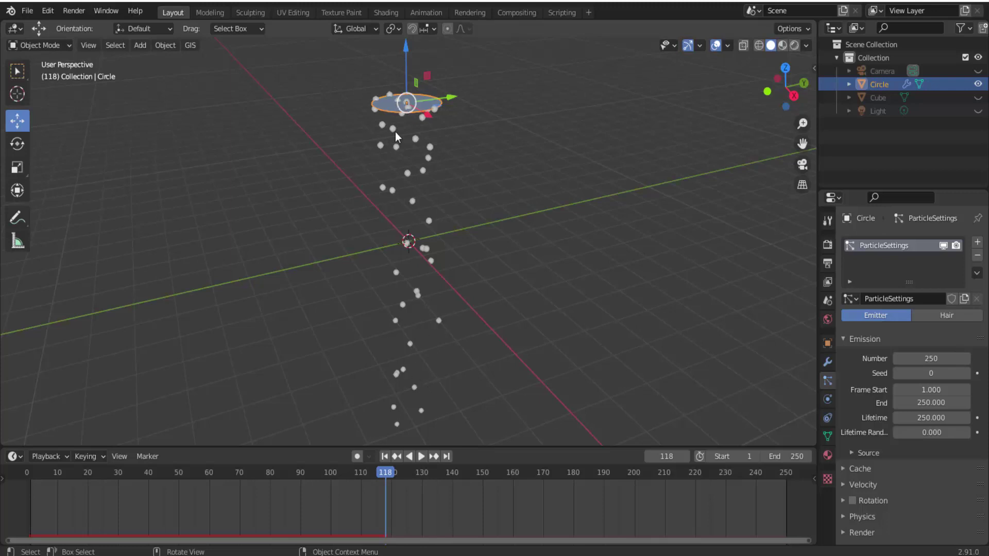
click(33, 46)
click(36, 76)
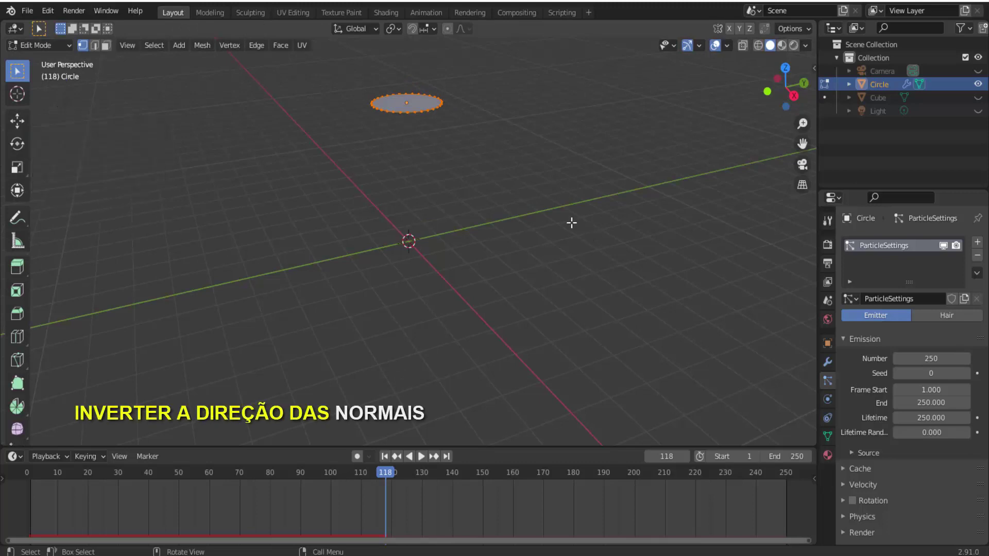
key(alt+n)
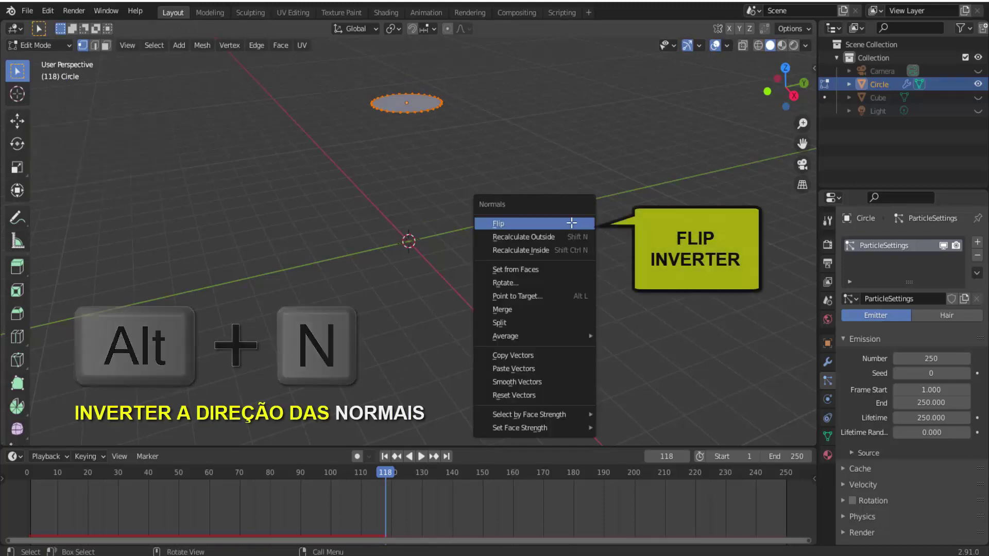
click(571, 223)
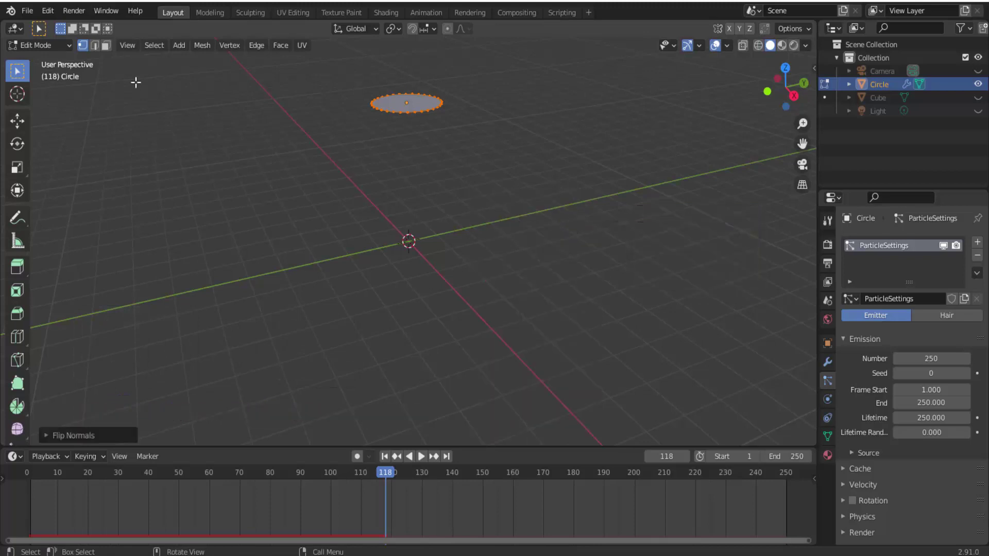
click(53, 49)
click(51, 57)
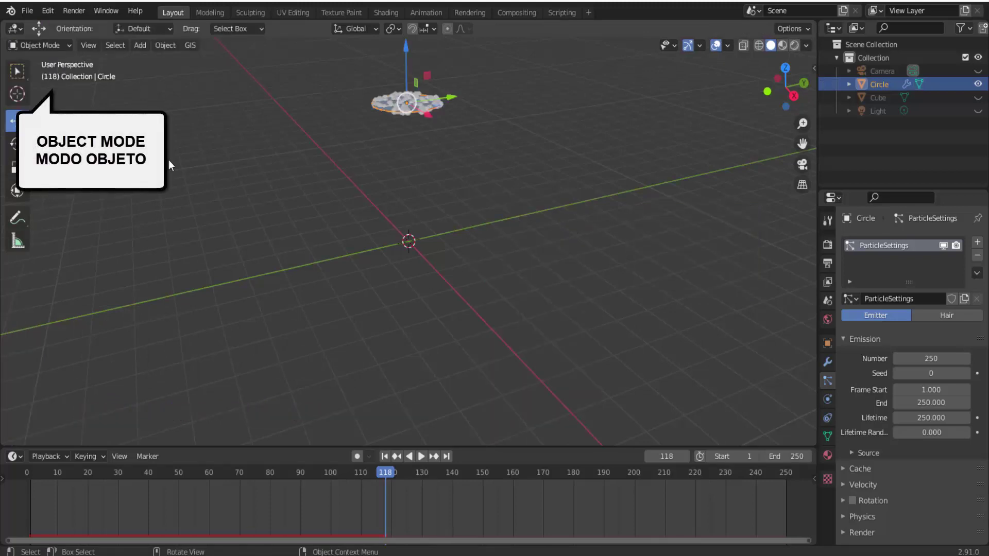
Replay the particle preview from frame 1 and stop back at frame 1
key(shift+Left)
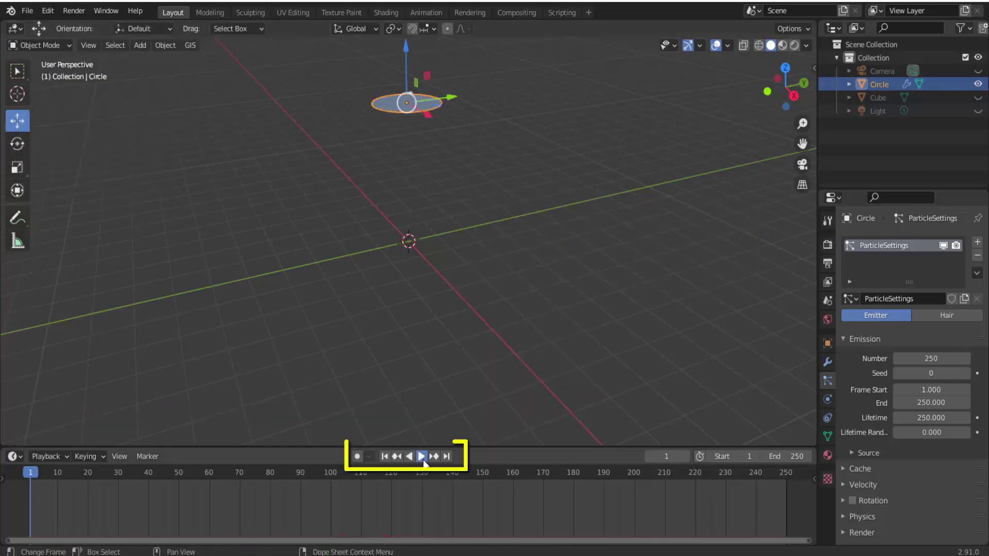
click(421, 457)
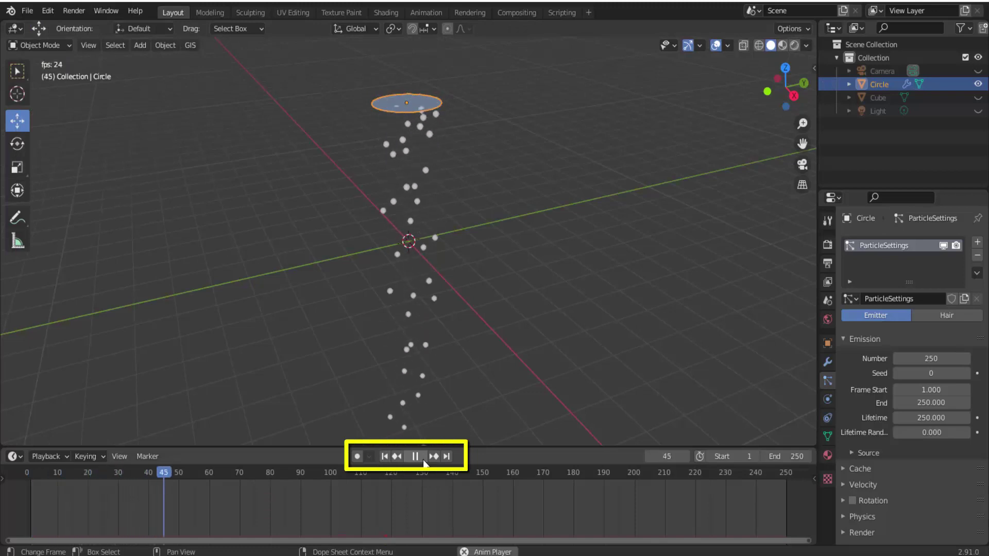
click(385, 456)
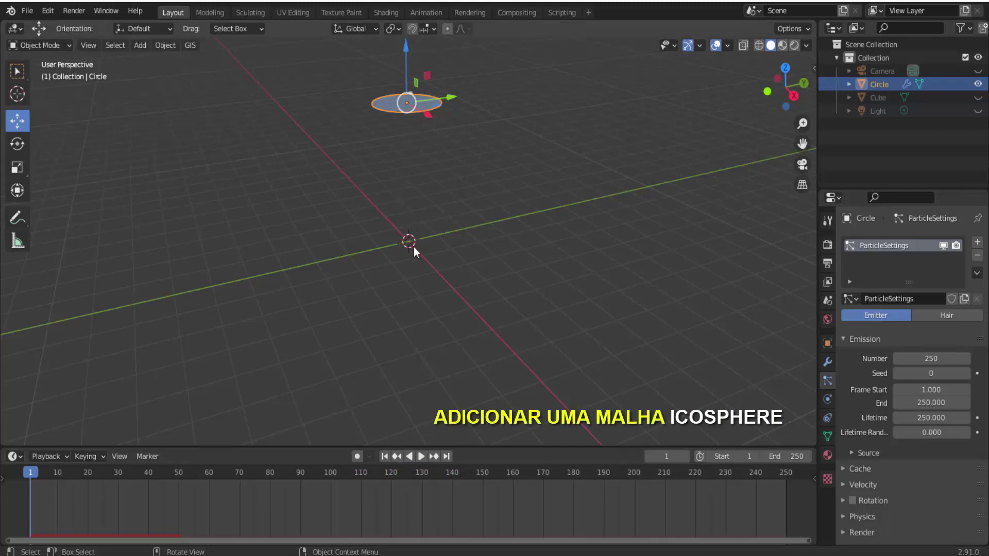
Add an icosphere and move it off to the side along the Y axis
click(145, 47)
mouse_move(178, 60)
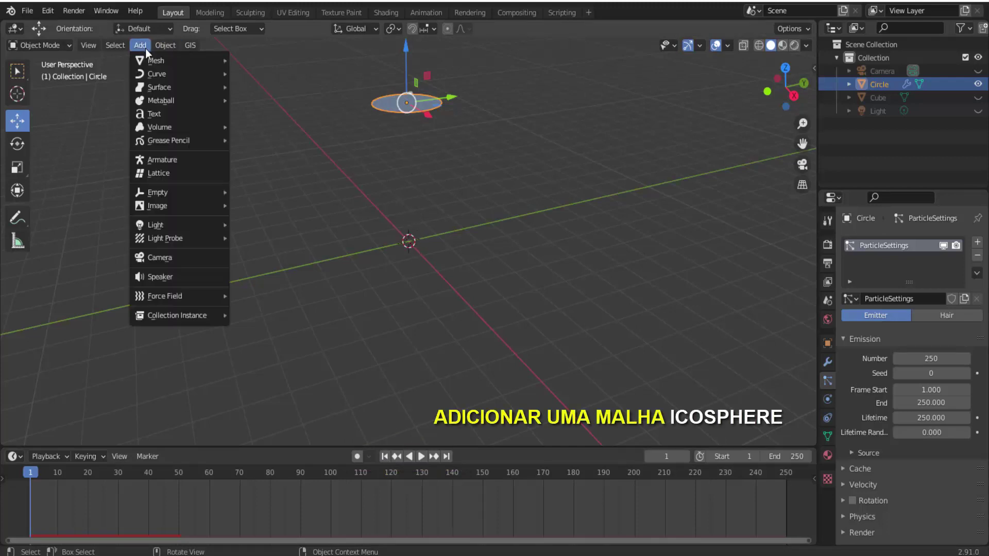
click(271, 113)
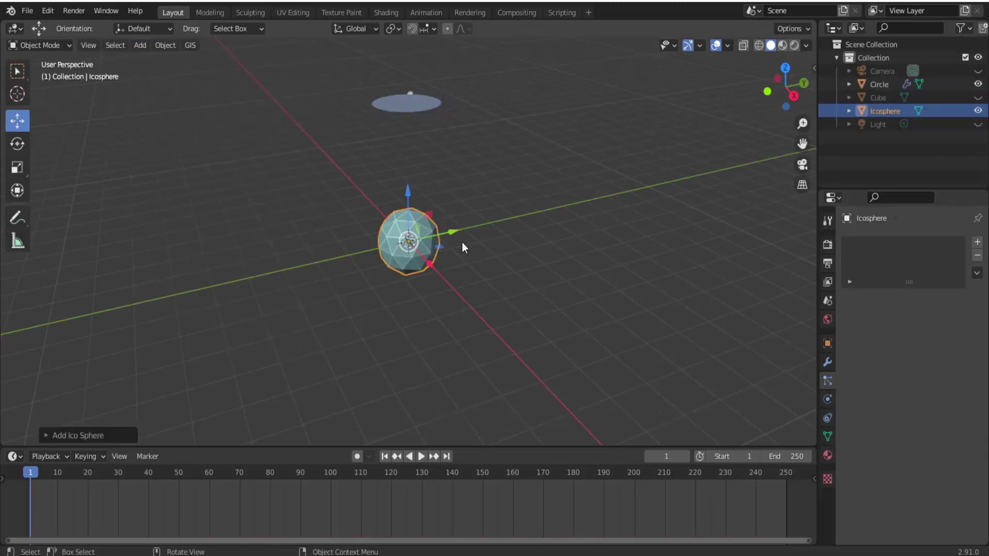
drag(449, 227, 814, 154)
Rename the Circle object to 'emissor'
click(414, 110)
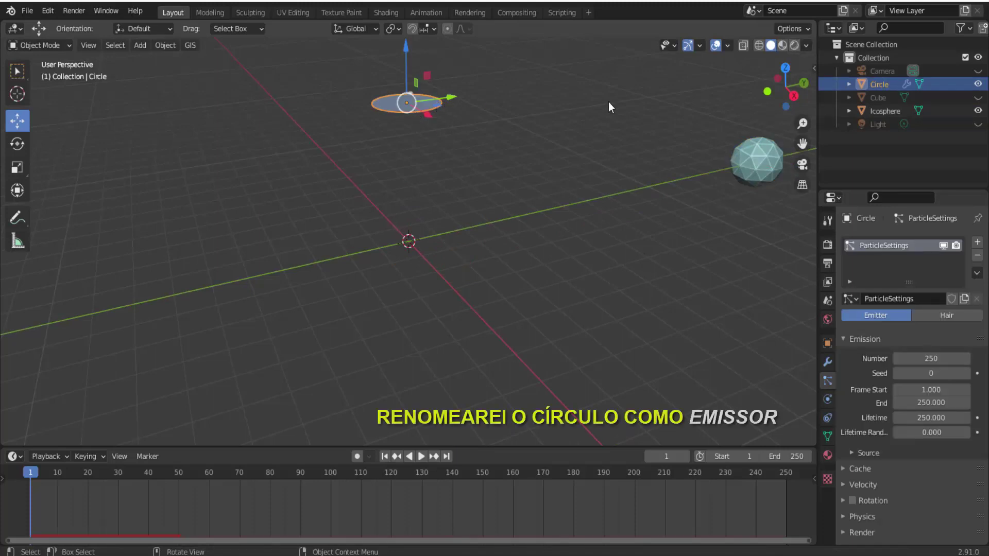
double_click(881, 85)
text(emiss)
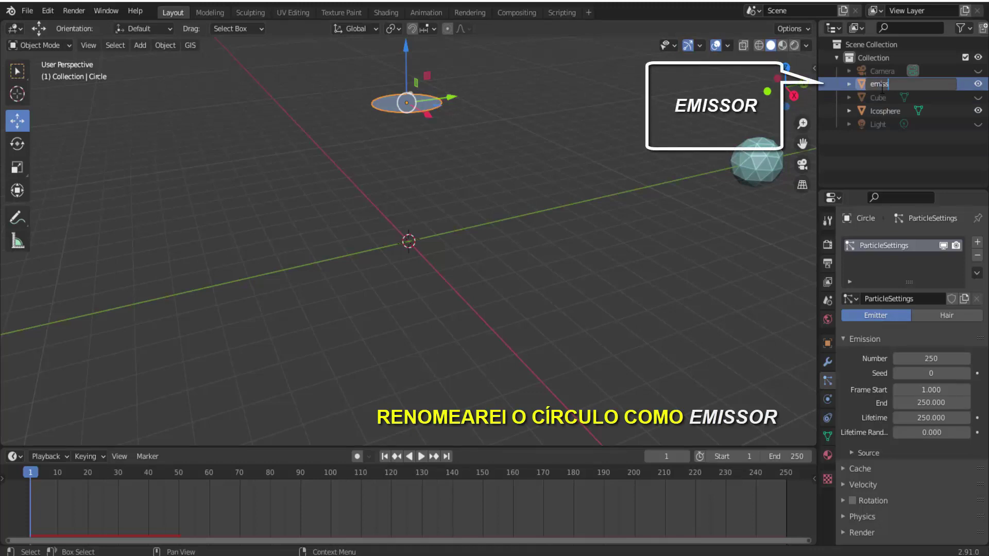
text(or)
key(Return)
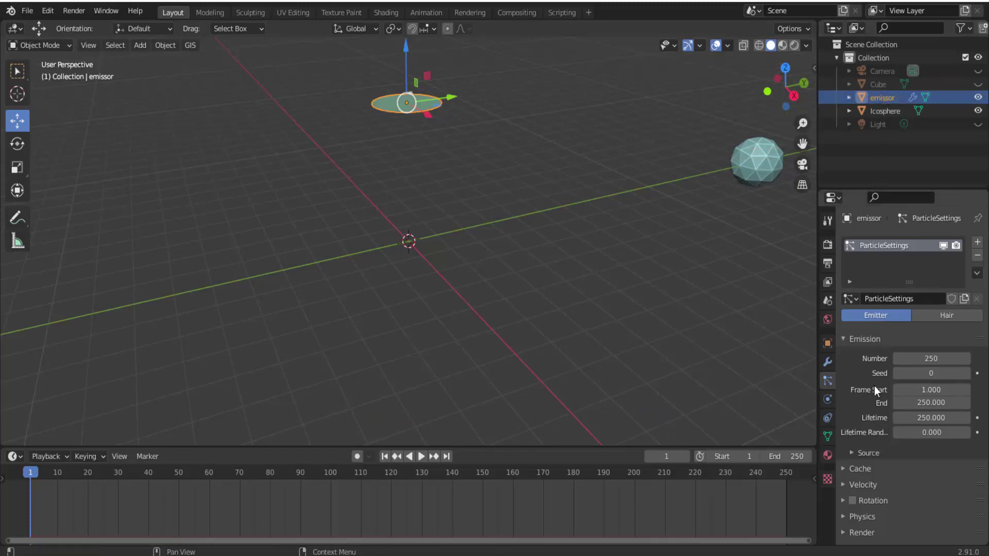
Expand the particle Render settings and briefly preview the emission
scroll(874, 387, down, 3)
scroll(874, 387, down, 2)
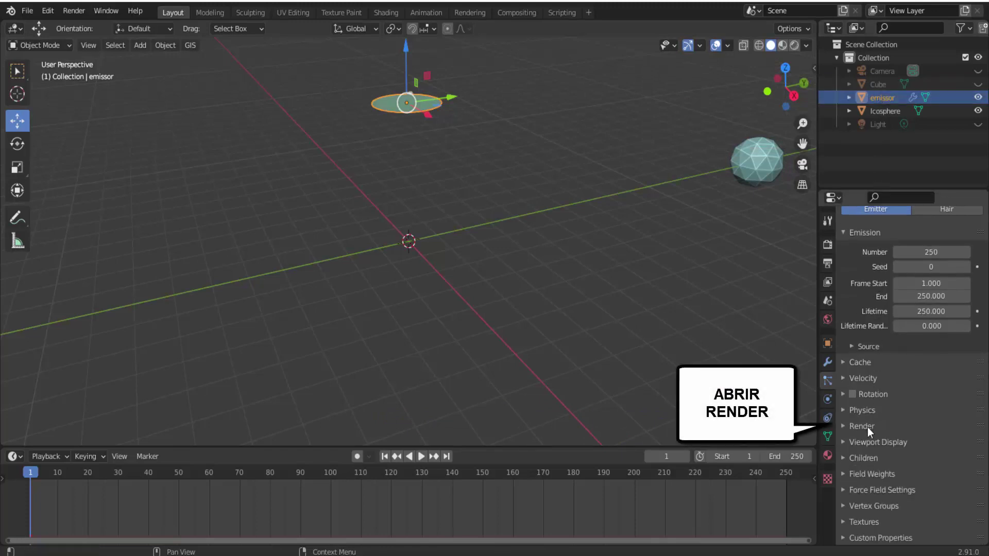
click(842, 424)
scroll(845, 451, down, 4)
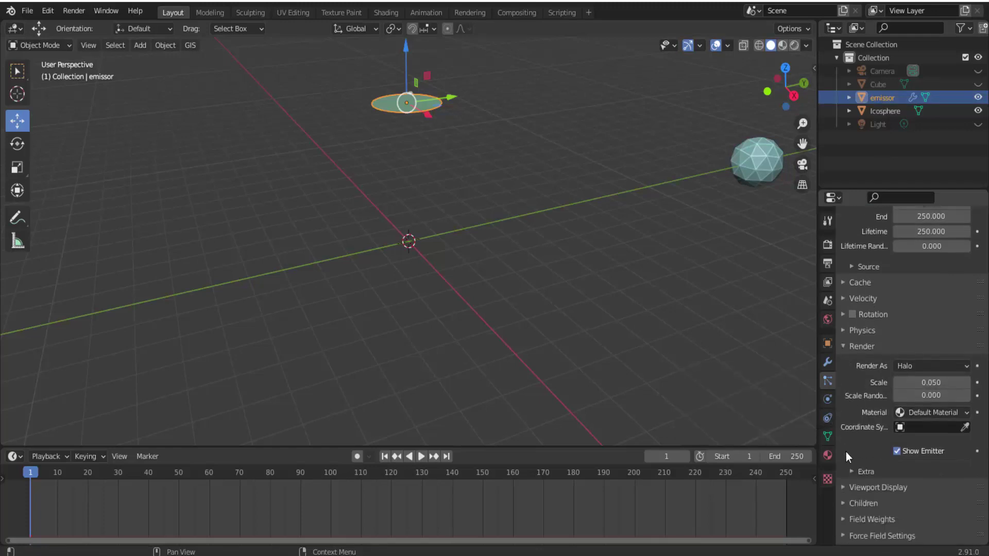
click(421, 457)
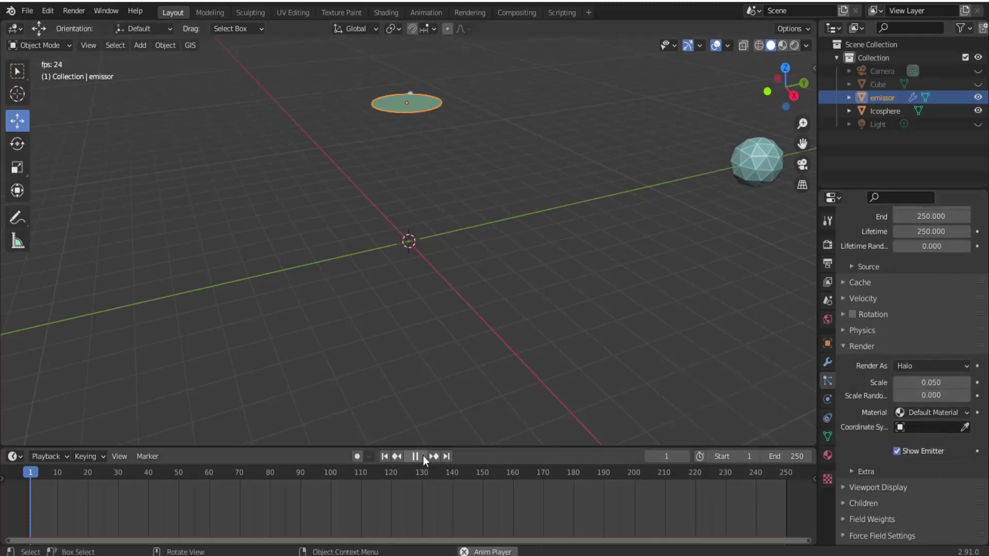
click(423, 455)
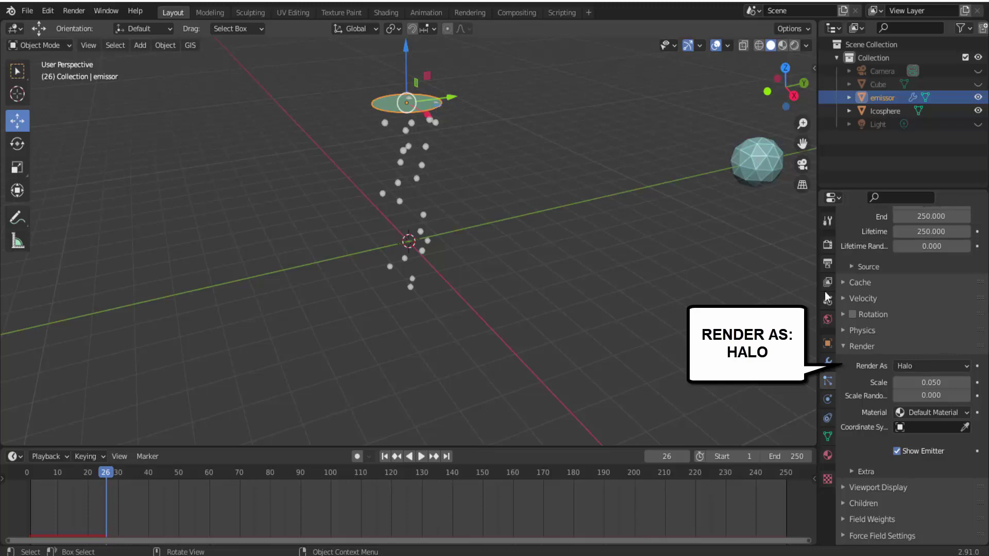
Render particles as Icosphere objects at scale 0.270 with 0.787 scale randomness
click(917, 367)
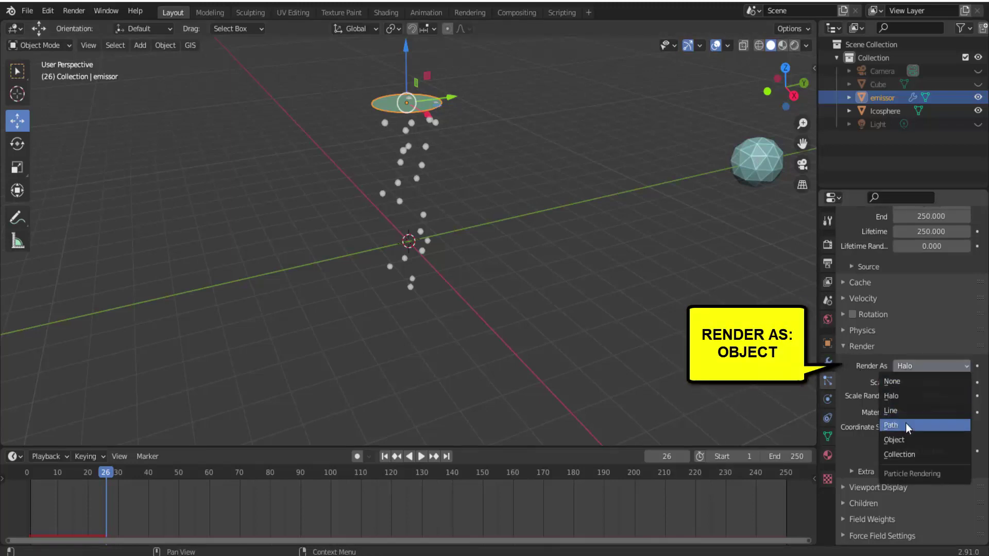
click(904, 438)
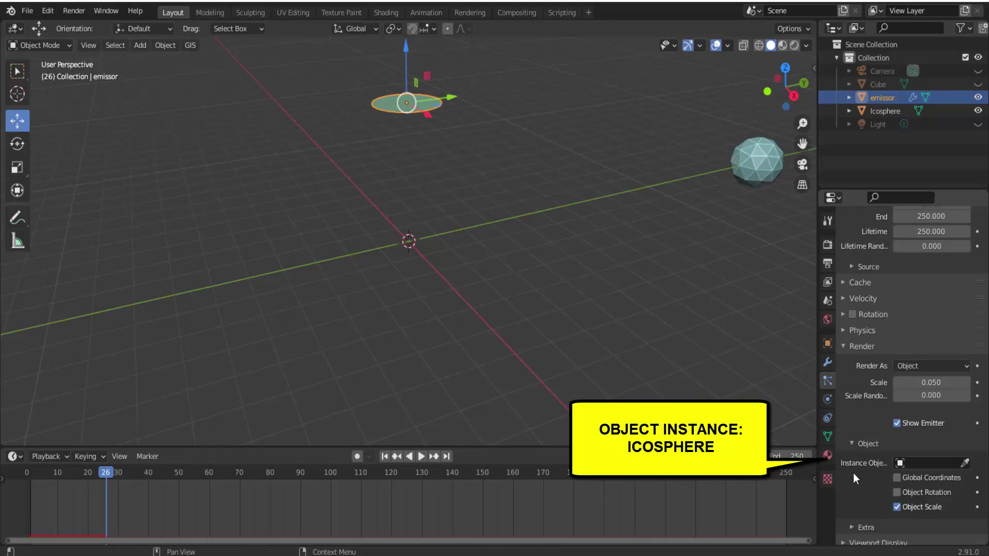
click(965, 463)
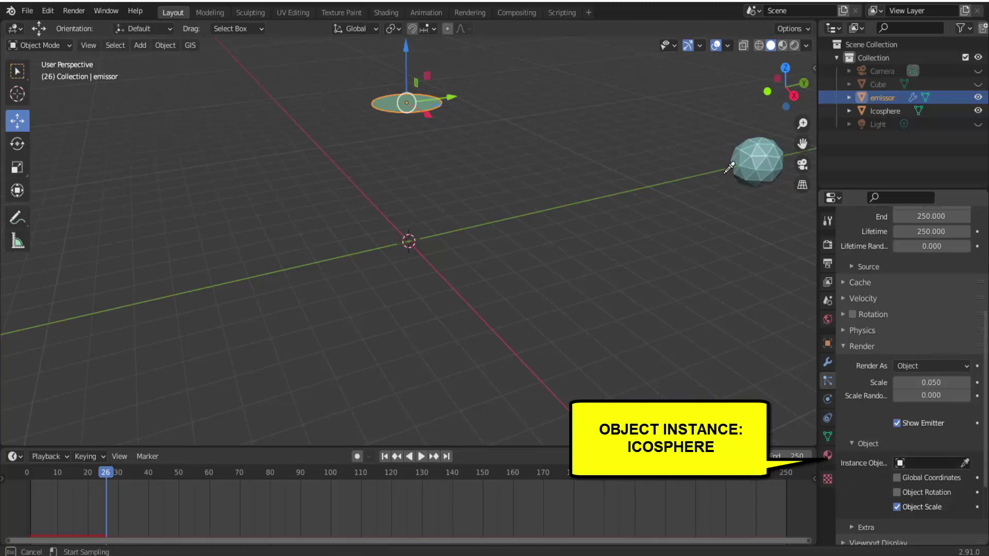
click(757, 144)
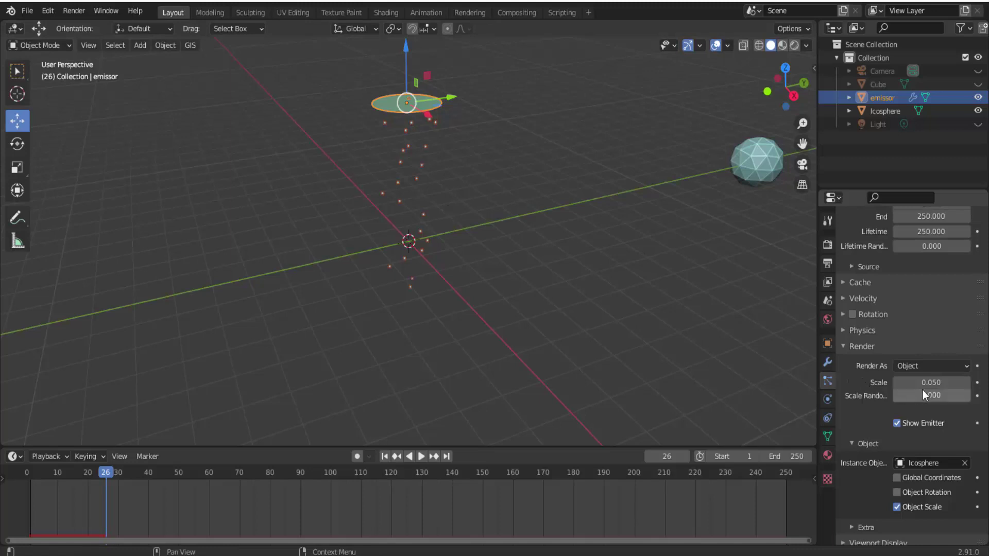
drag(922, 383, 963, 382)
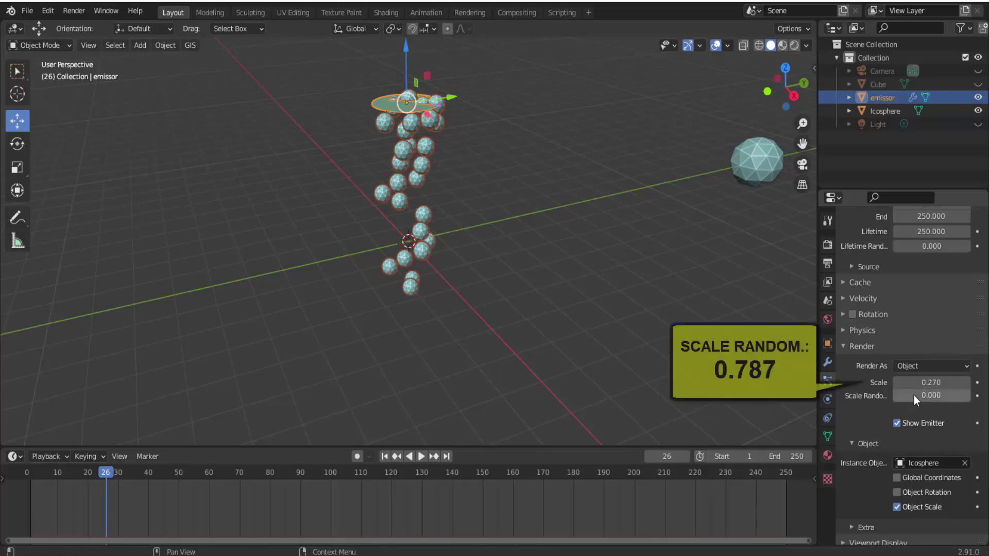
drag(914, 395, 947, 395)
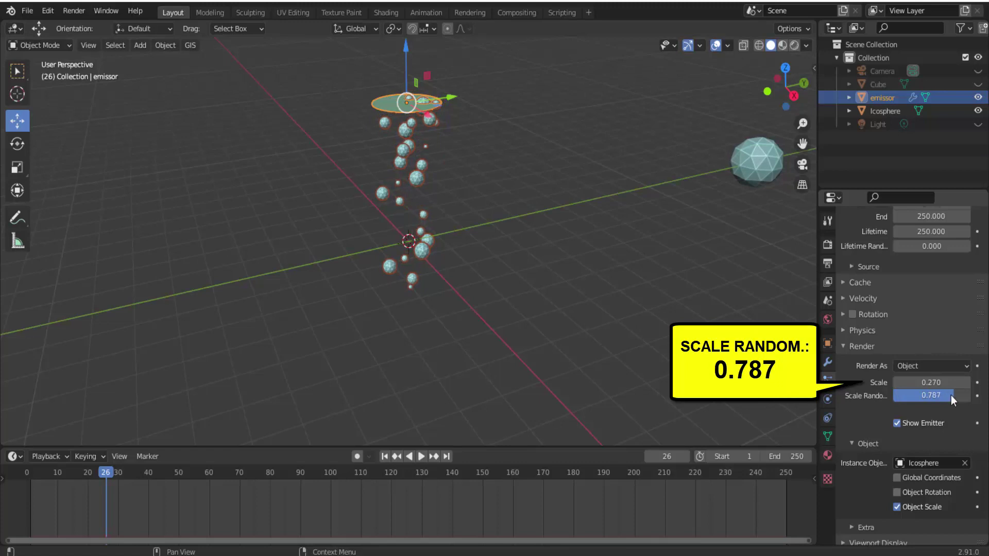
Replay the emission preview and stop back at frame 1
click(385, 456)
click(420, 456)
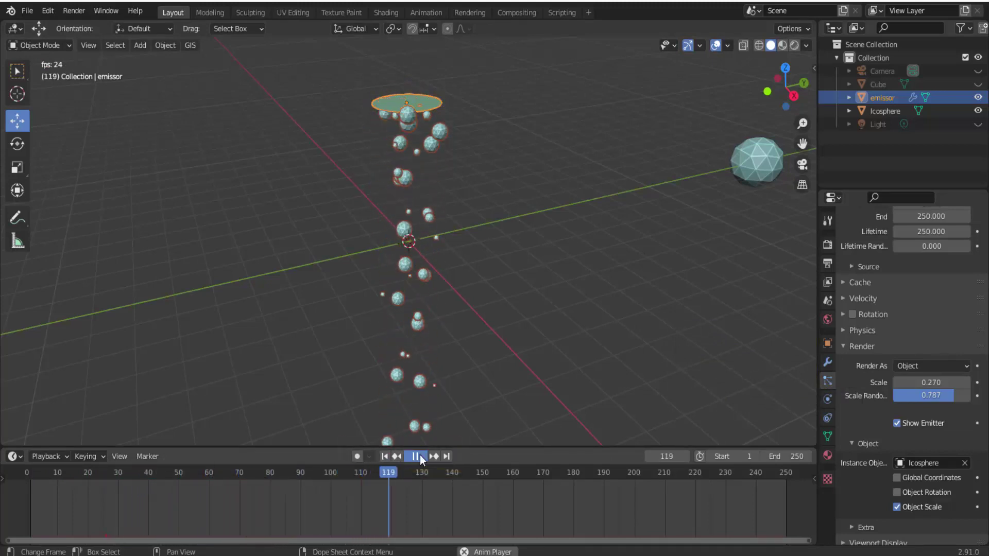
click(419, 455)
click(384, 456)
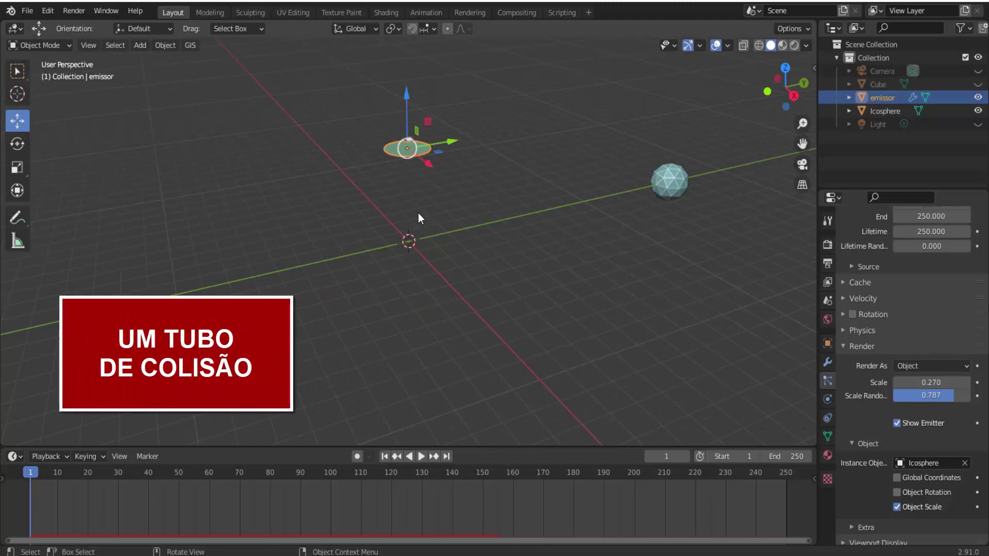
Add a cylinder with radius 1.25 m and depth 5 m, raised along Z
click(147, 46)
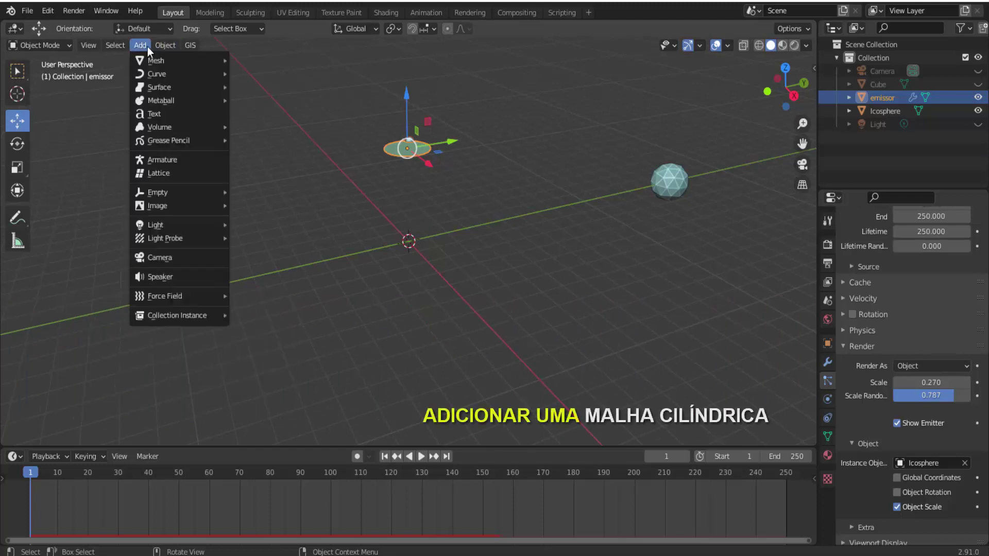
mouse_move(156, 60)
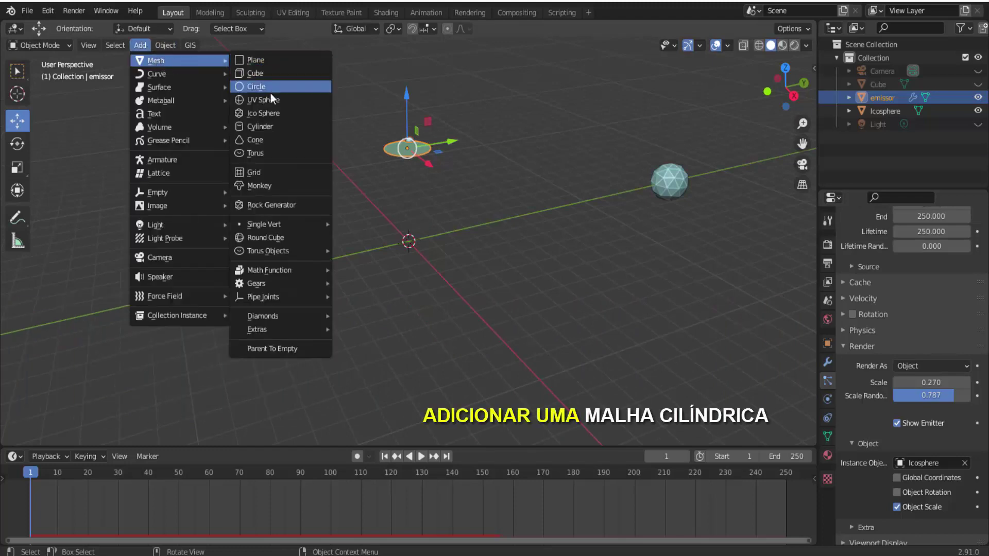
click(268, 126)
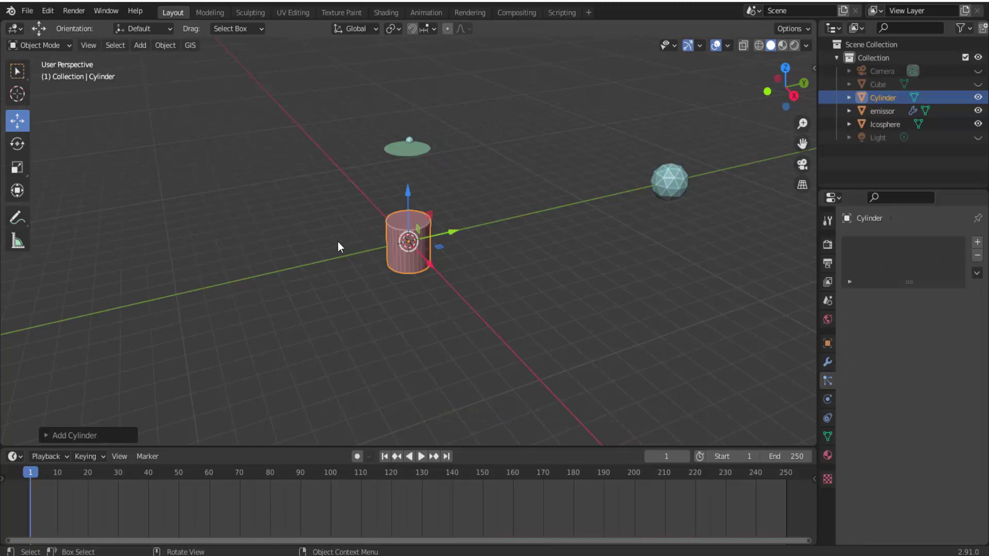
click(46, 436)
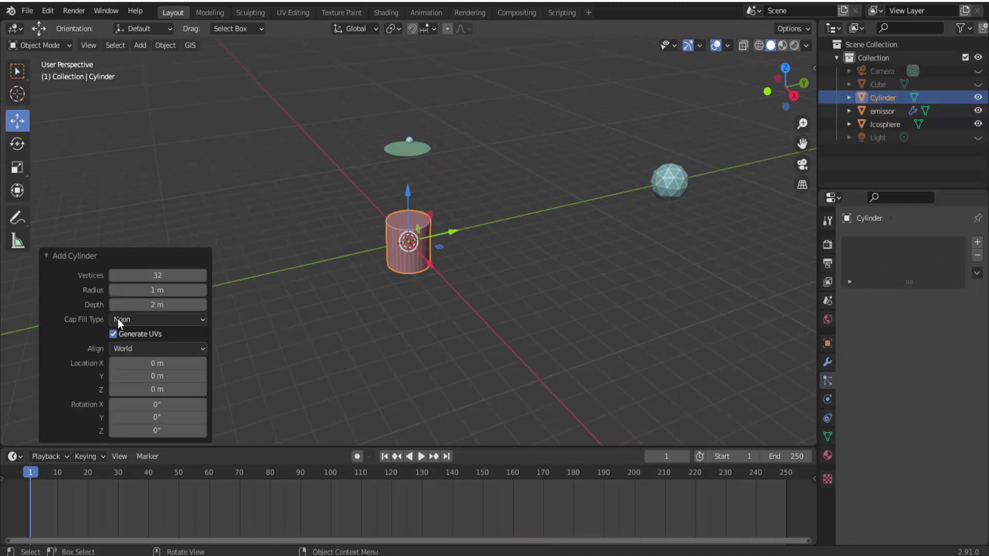
drag(152, 290, 157, 290)
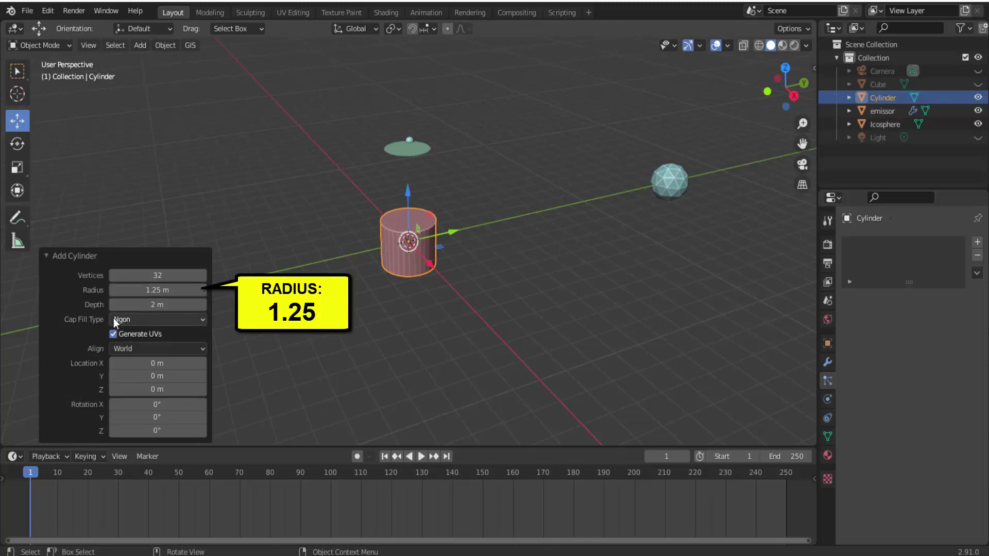
click(152, 306)
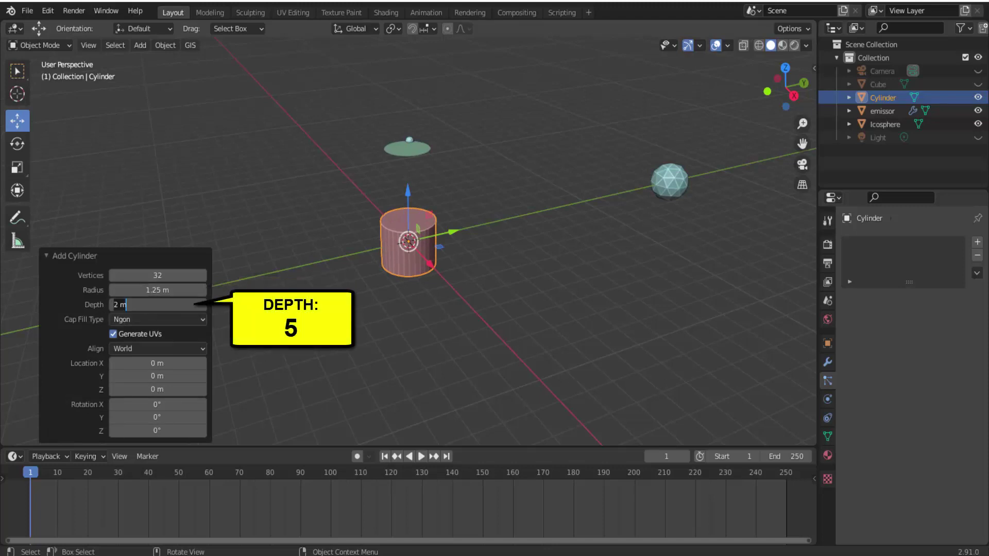
text(5)
key(Return)
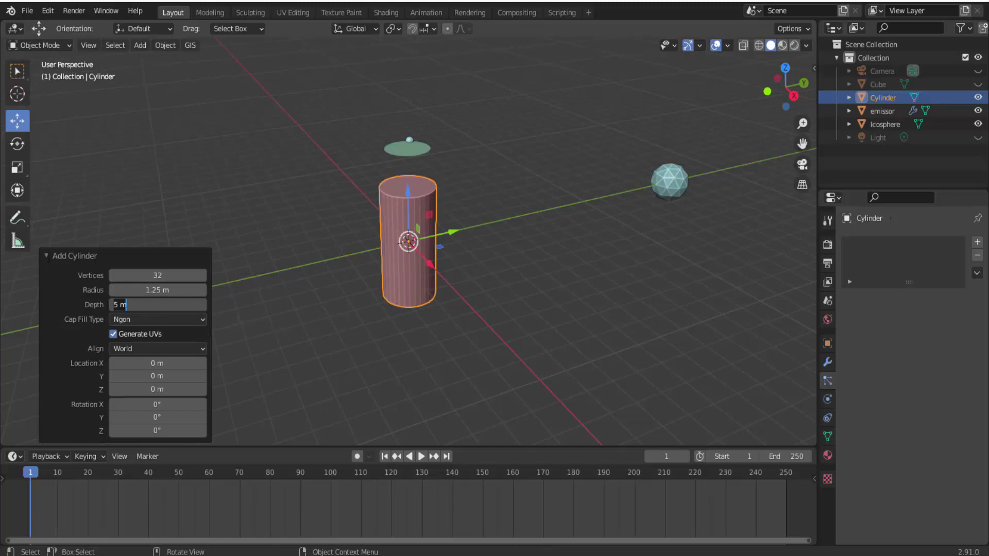
click(50, 255)
drag(407, 191, 413, 144)
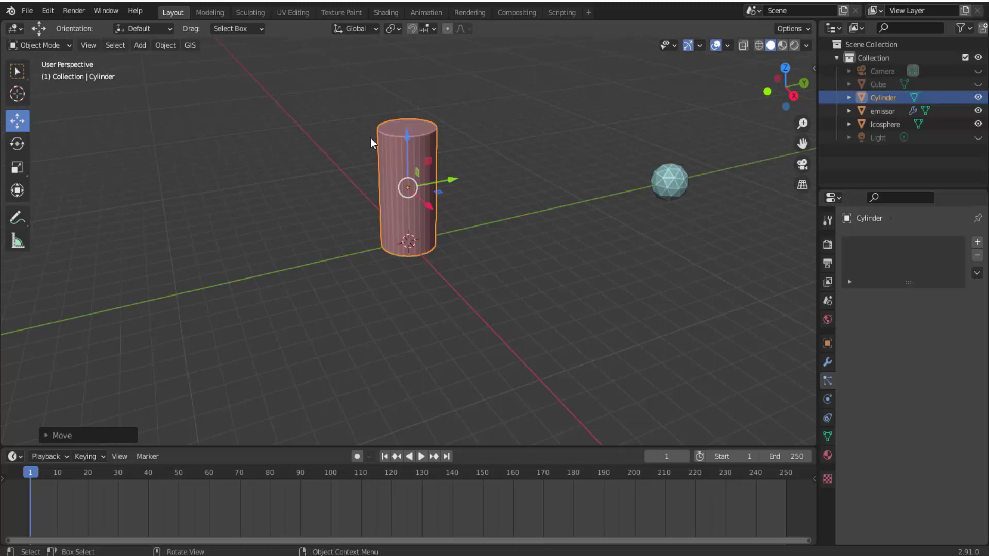
Inset the cylinder's bottom face in face-select Edit Mode
click(54, 46)
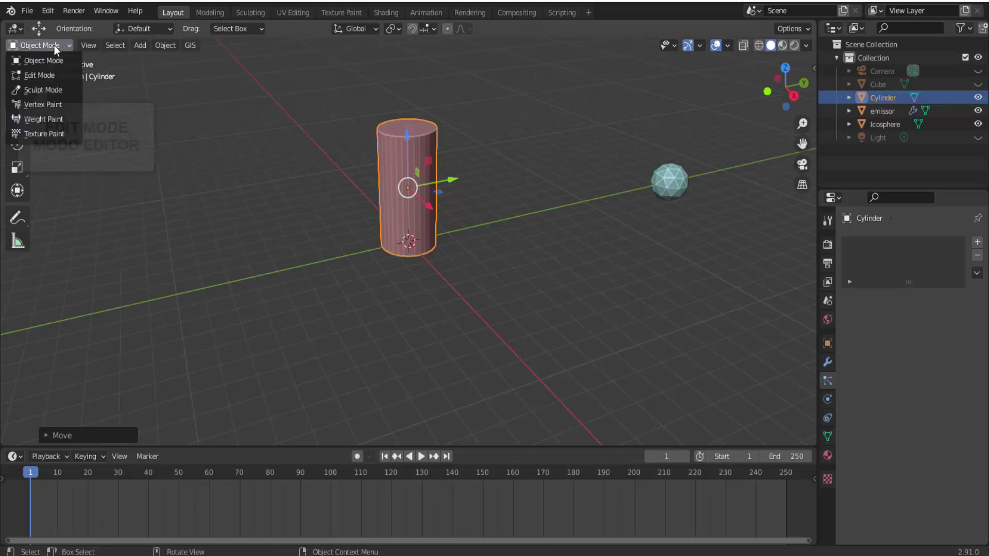
click(60, 73)
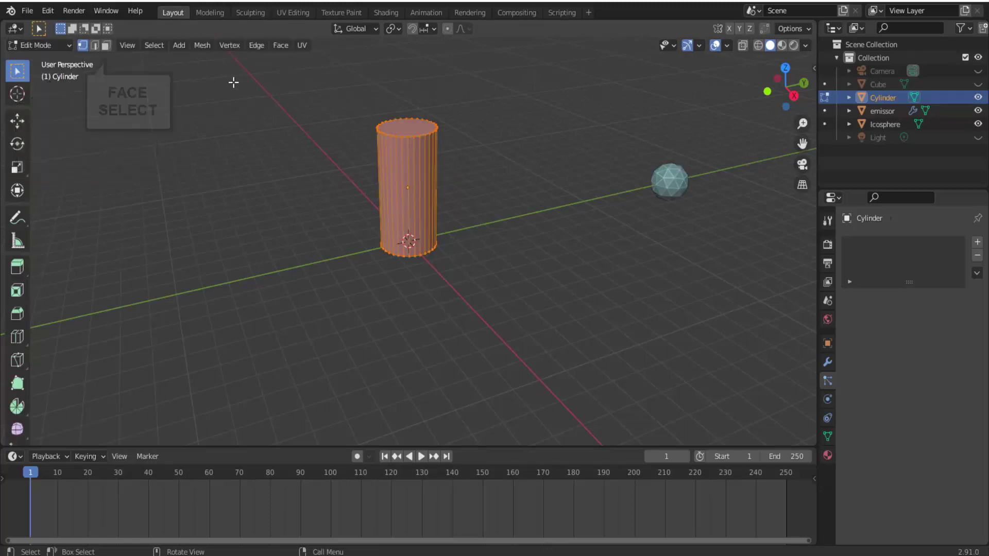
click(107, 46)
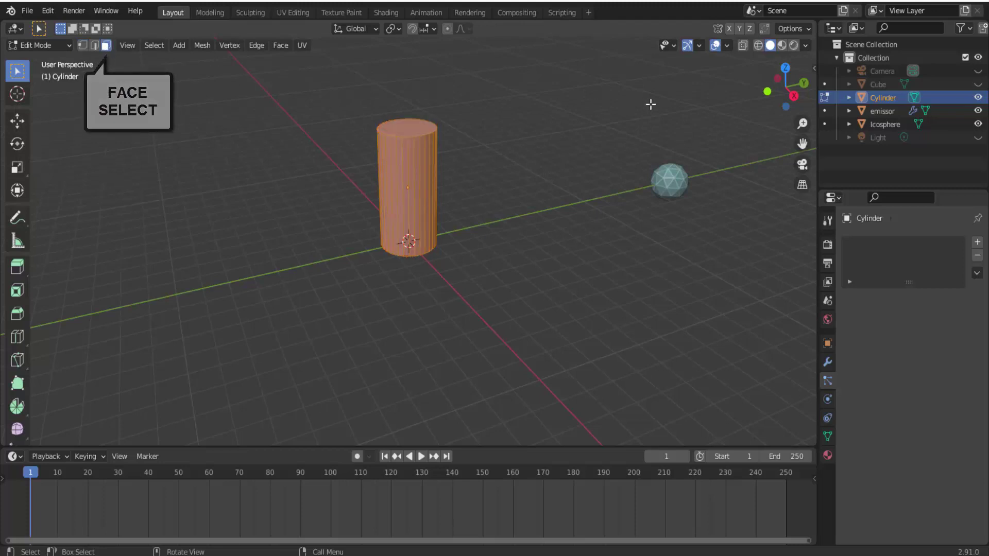
mouse_move(770, 104)
mouse_down()
mouse_move(721, 111)
mouse_move(552, 243)
mouse_up()
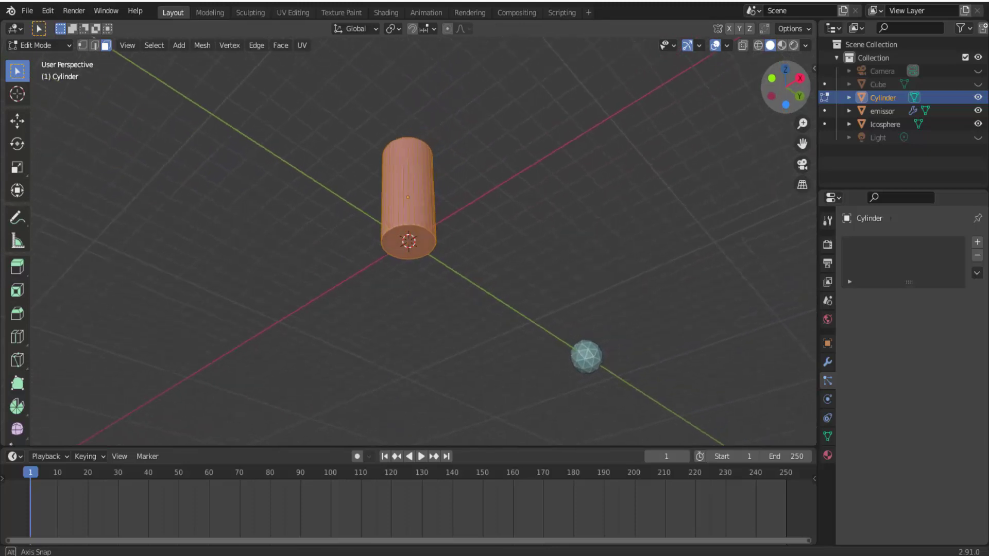
scroll(516, 265, up, 2)
scroll(516, 265, up, 3)
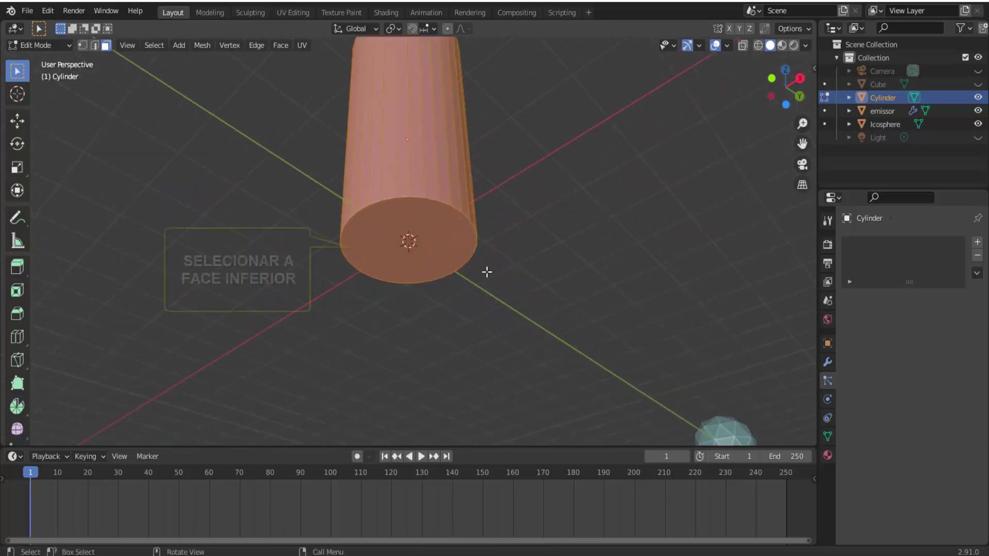
click(424, 240)
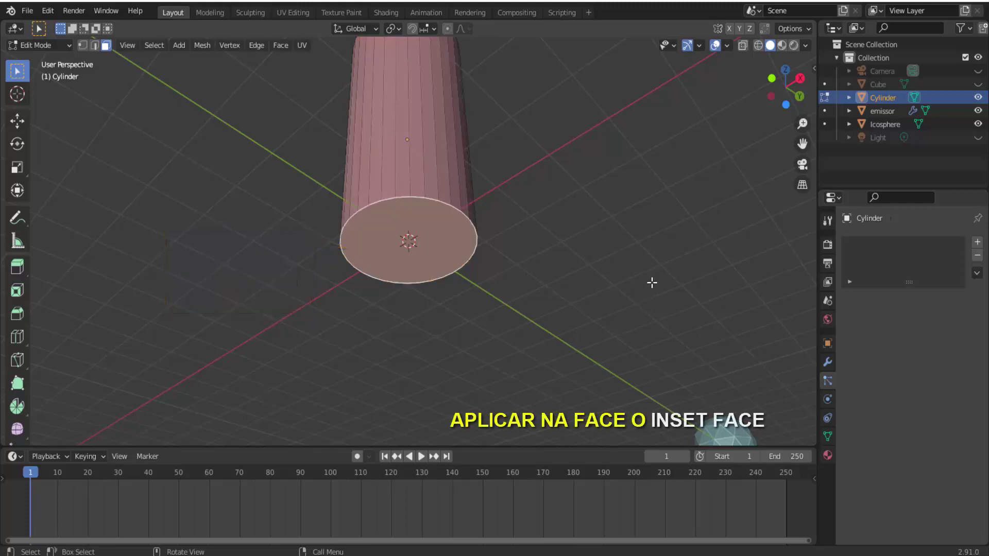
key(i)
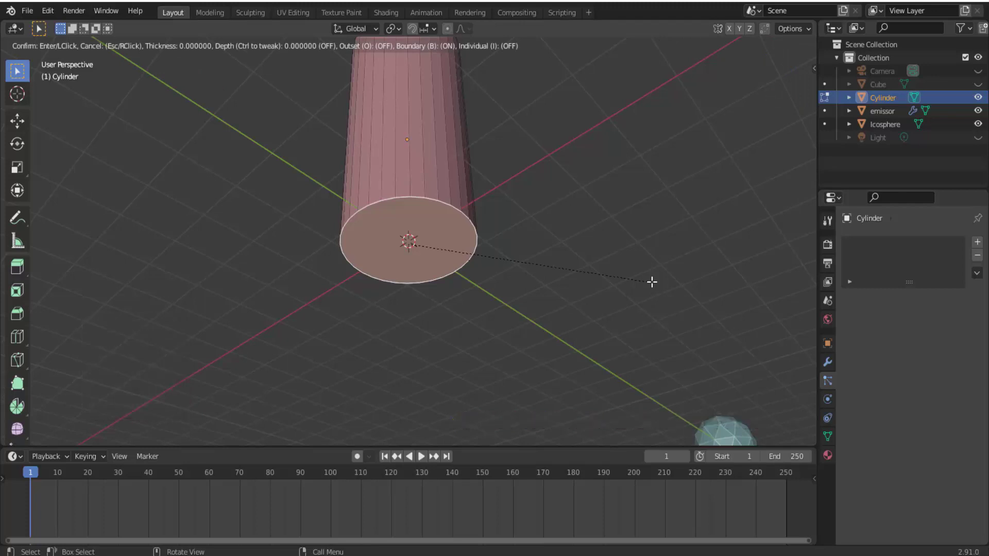
click(646, 282)
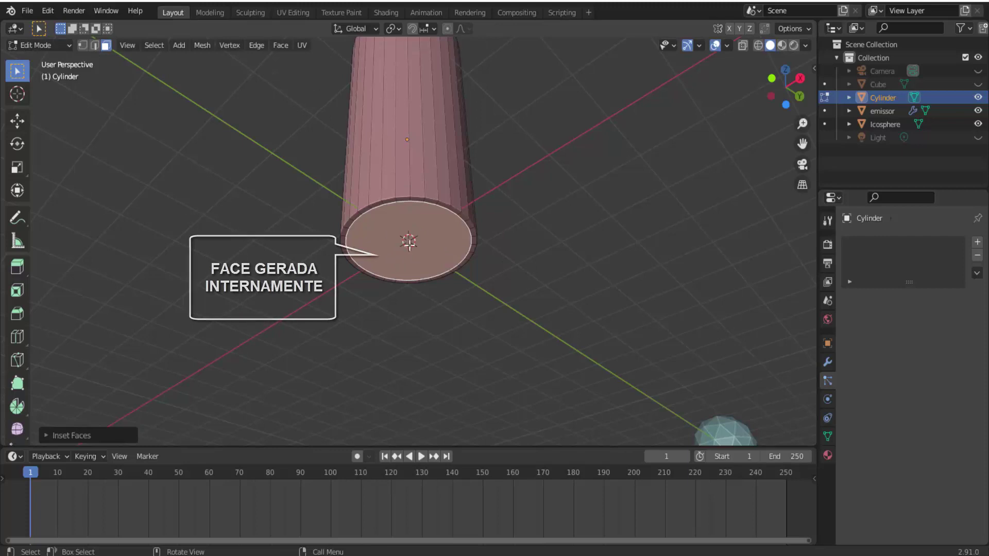
View the cylinder from the front, orthographic, in wireframe shading
click(768, 81)
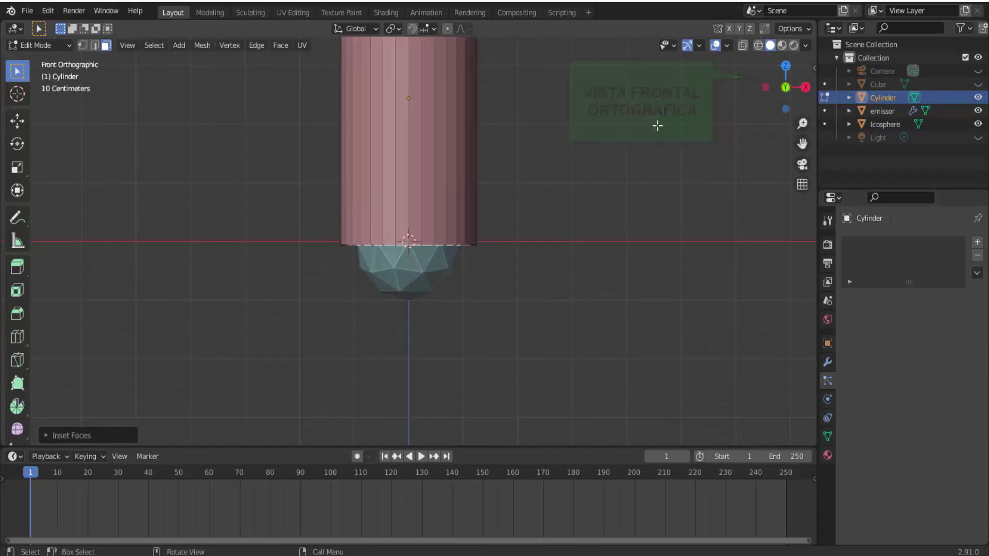
scroll(652, 131, down, 2)
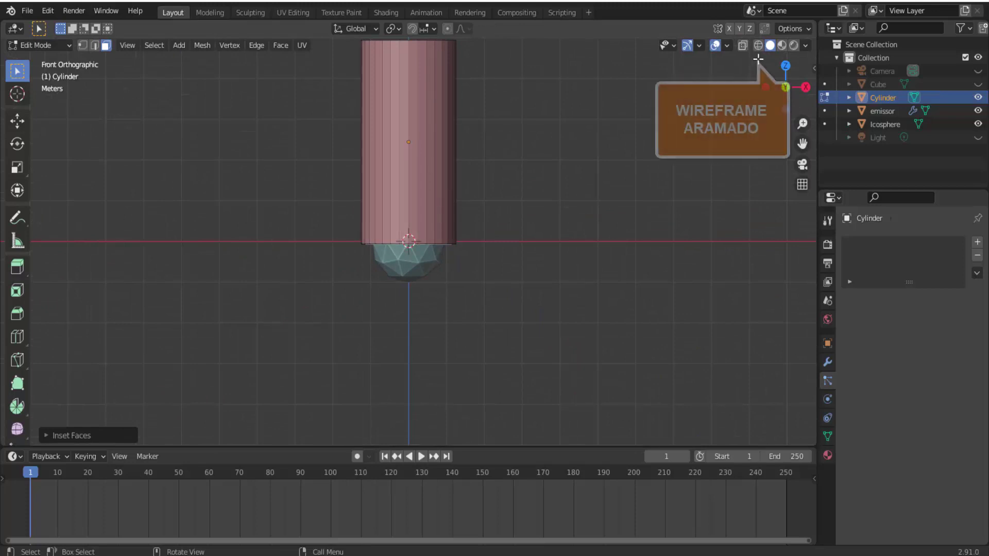
click(758, 49)
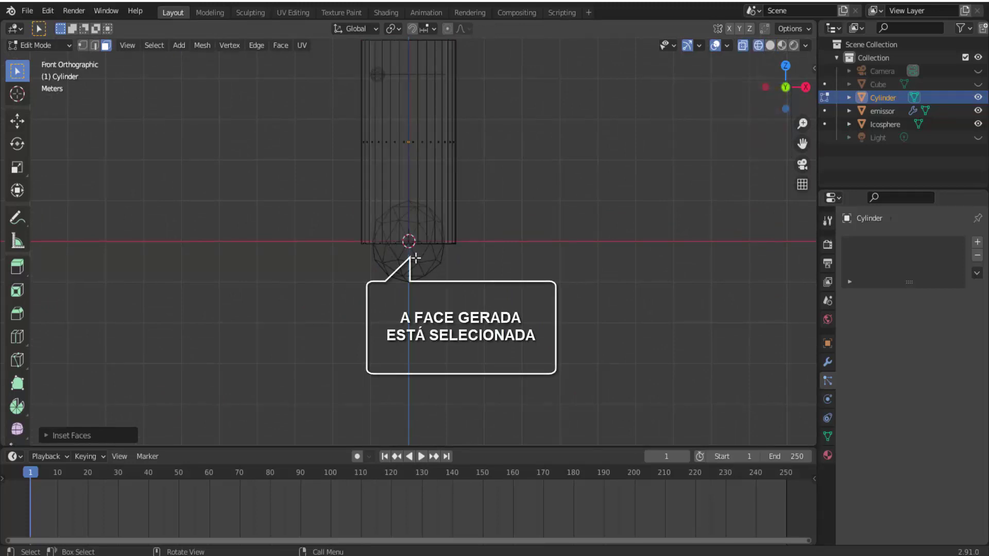
click(23, 265)
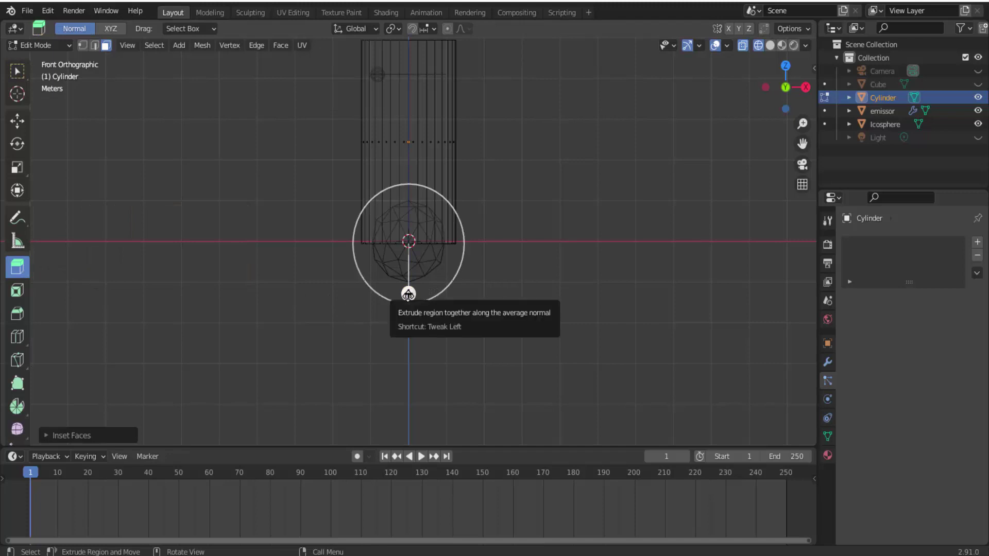
Extrude the inset bottom face up to the cylinder top, then inspect the tube in solid shading
drag(409, 294, 409, 135)
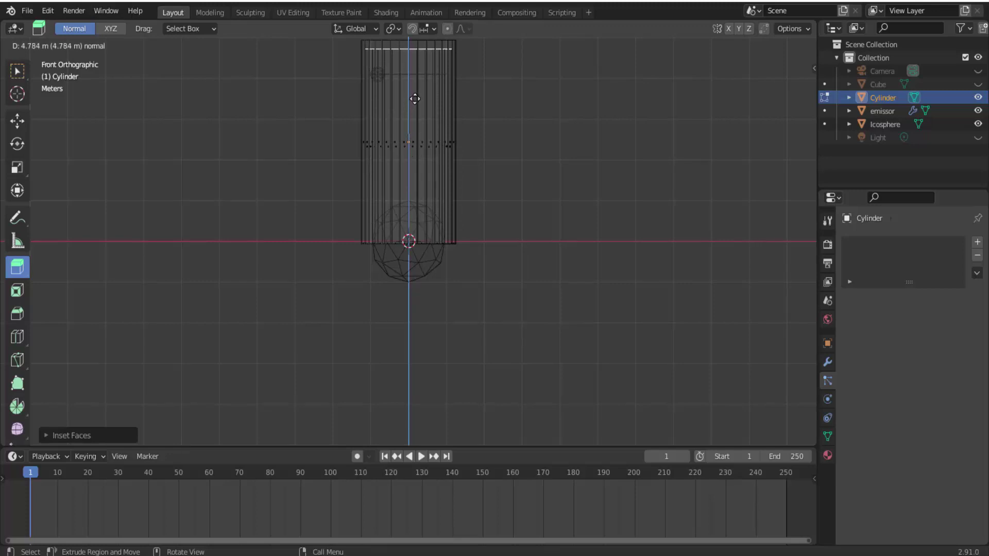
drag(415, 99, 415, 99)
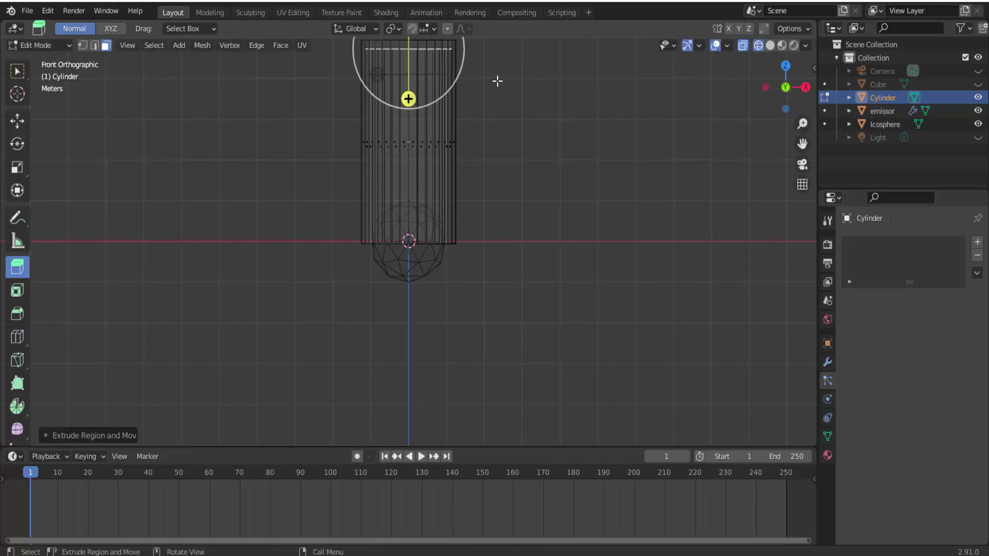
click(769, 46)
drag(778, 95, 768, 111)
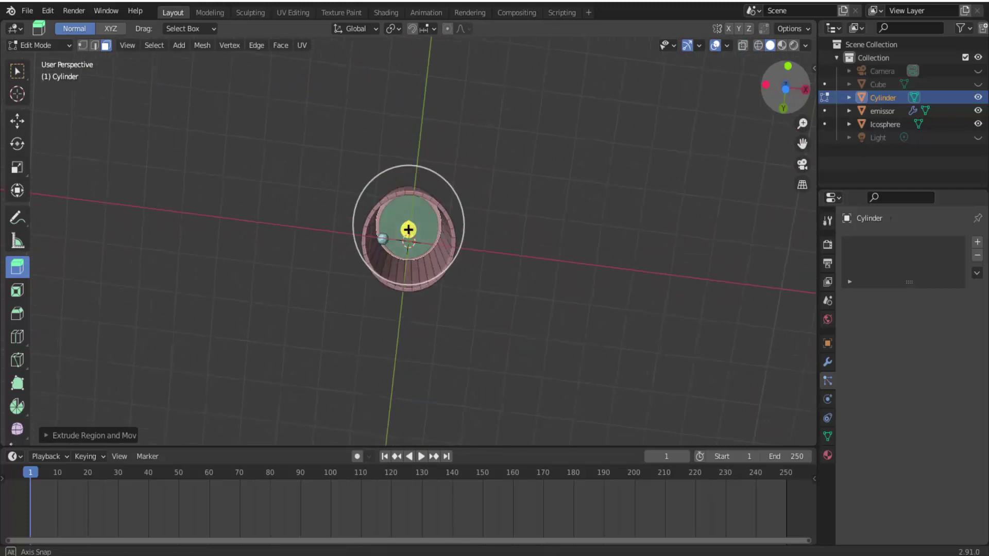
drag(785, 86, 646, 162)
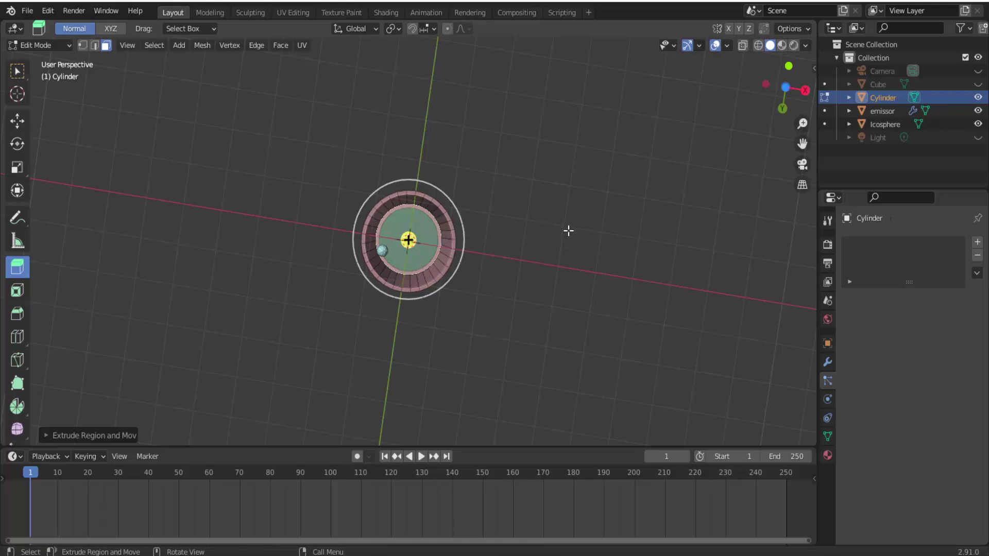
click(789, 67)
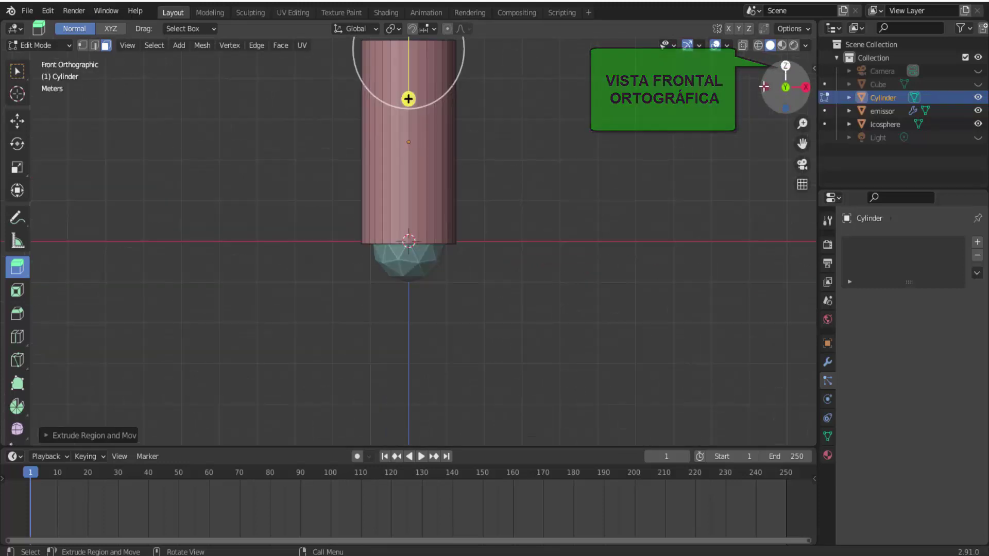
click(17, 71)
click(33, 45)
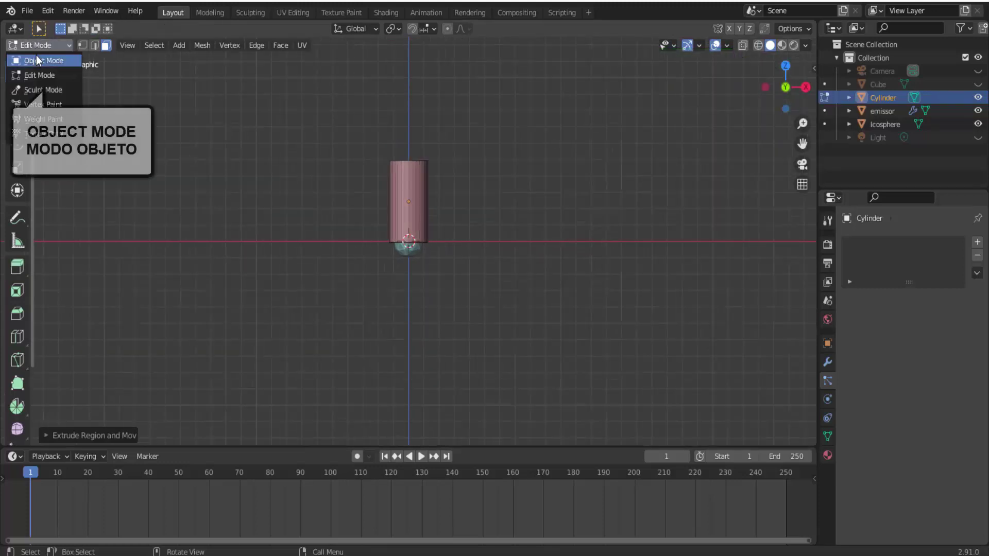
Move the Icosphere far right along X and preview particles, stopping at frame 139
click(36, 54)
click(413, 253)
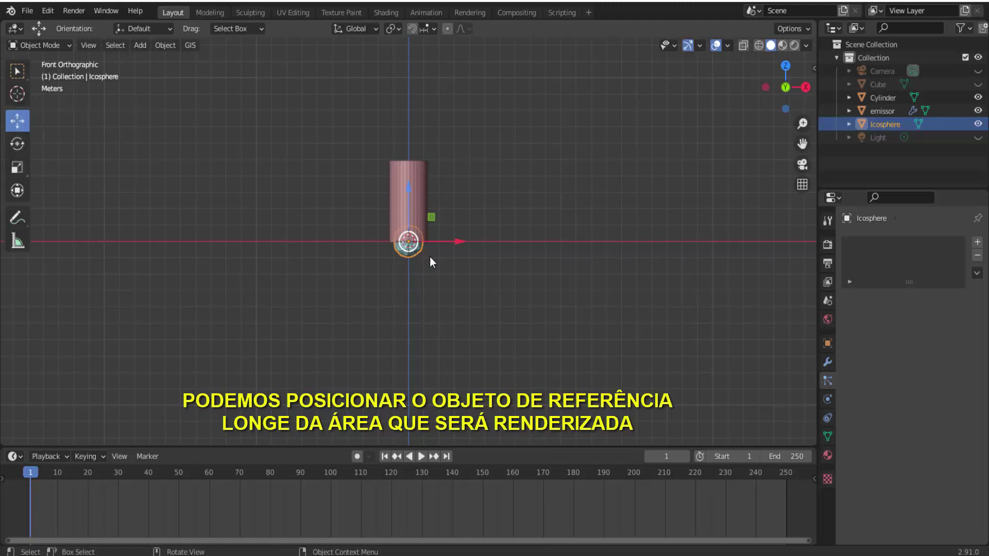
drag(459, 246, 34, 314)
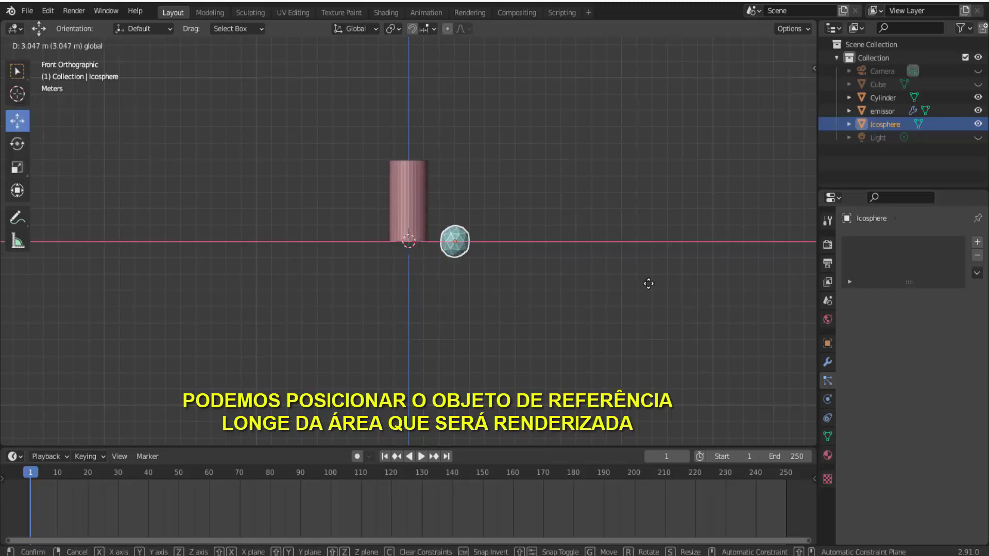
click(35, 314)
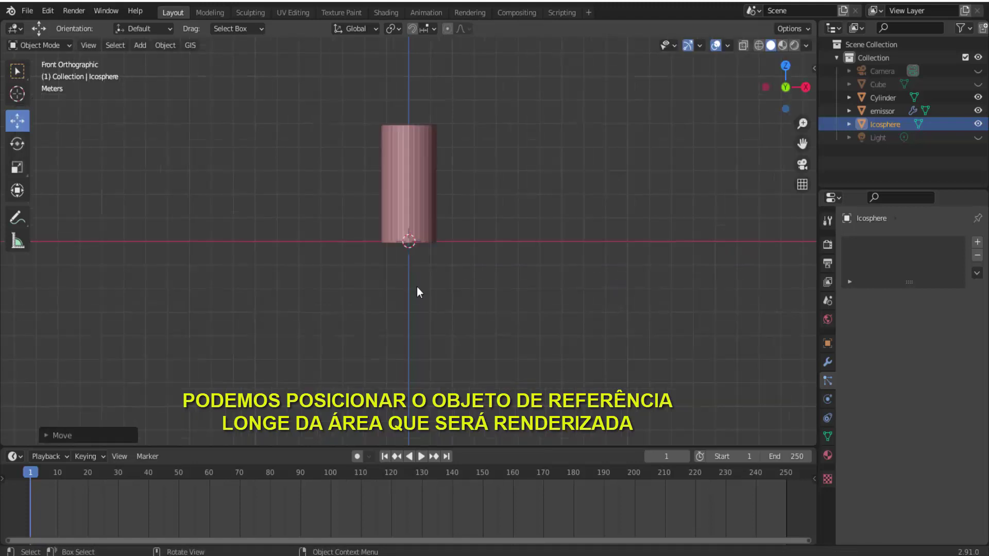
click(421, 456)
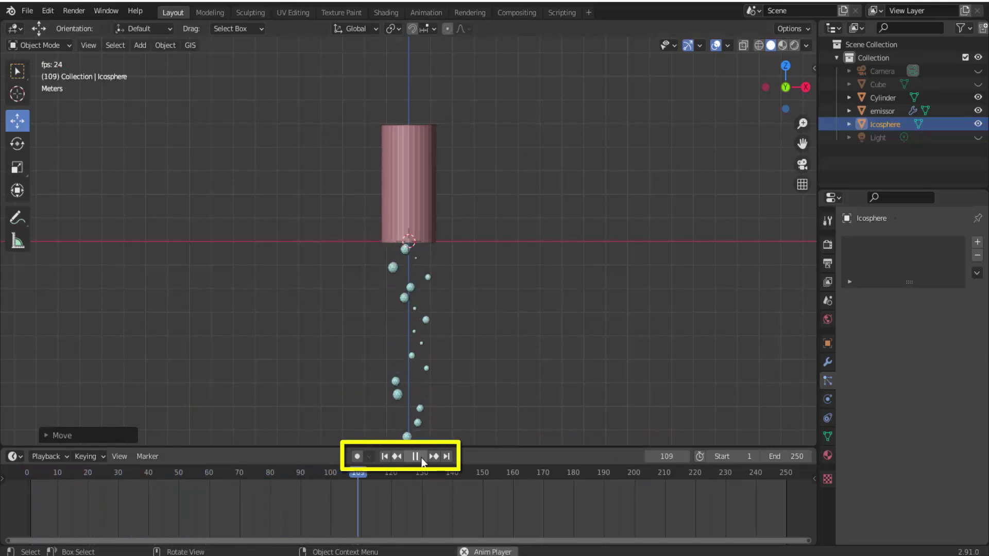
click(422, 458)
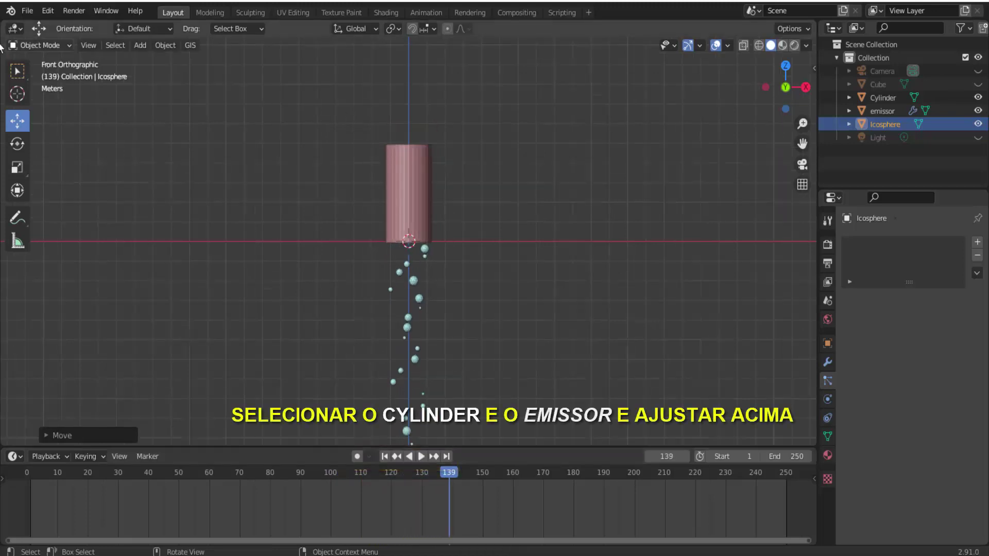
Box-select the cylinder and emissor, raise them, and tilt them about 45° around Y
click(11, 70)
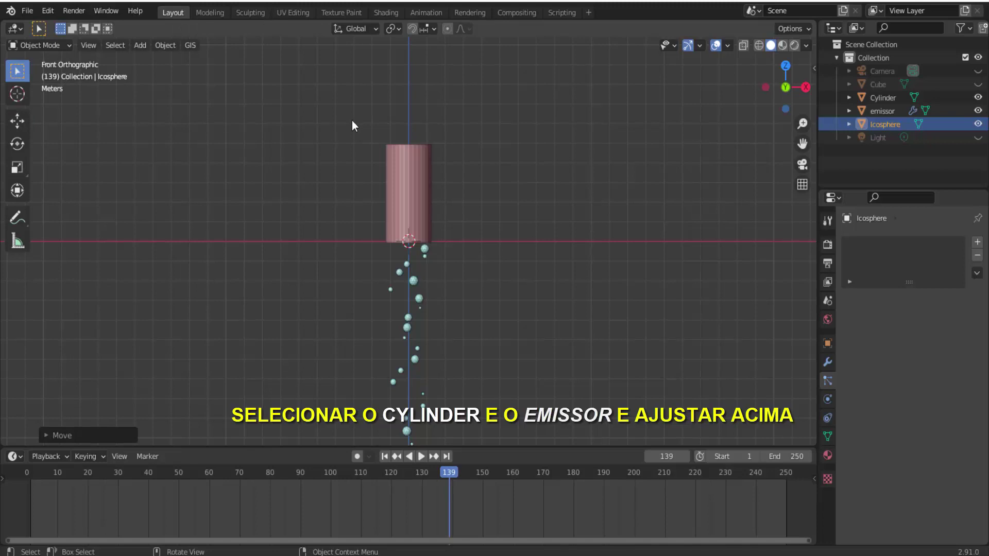
mouse_move(354, 119)
mouse_down()
mouse_move(448, 252)
mouse_move(478, 274)
mouse_up()
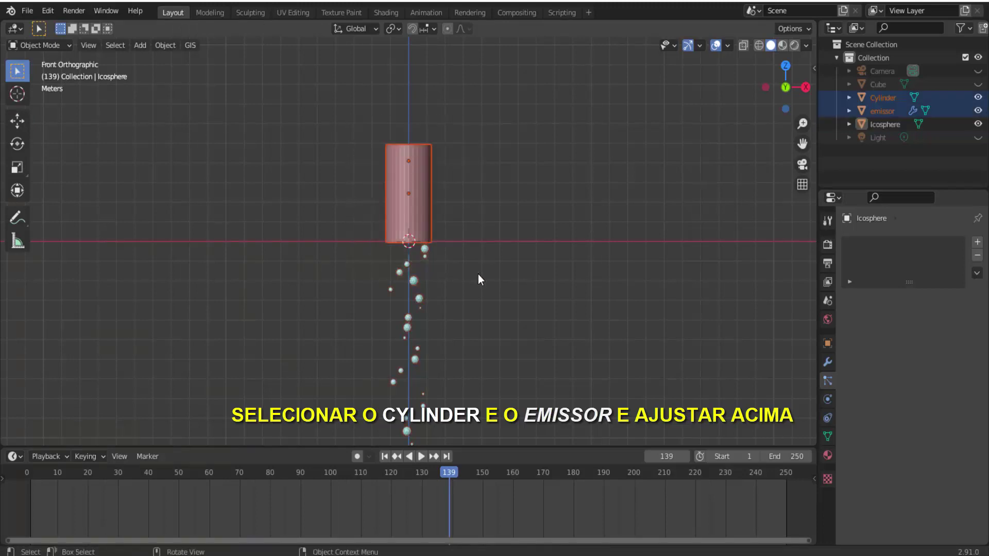
click(17, 120)
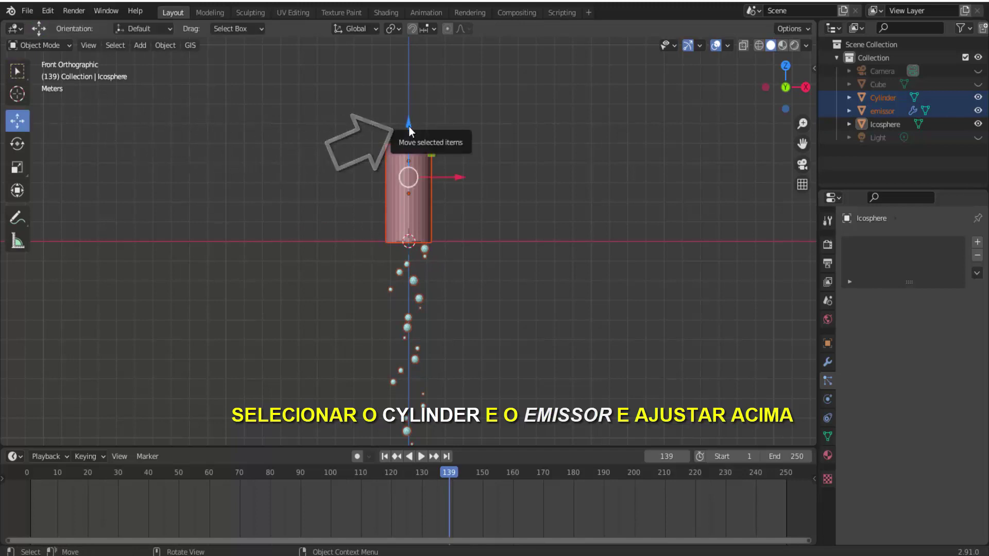
mouse_move(409, 125)
mouse_down()
mouse_move(426, 437)
mouse_move(587, 84)
mouse_up()
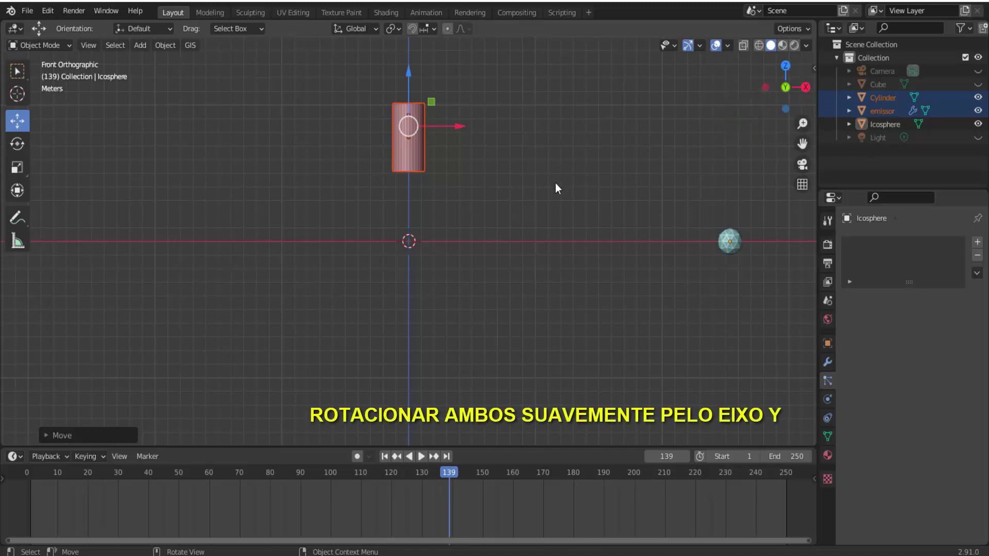
key(r)
key(y)
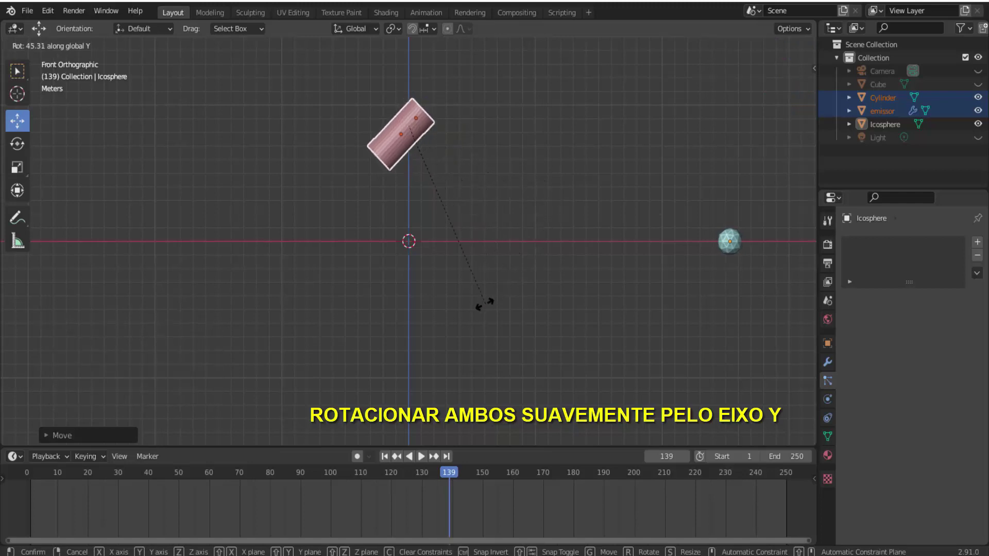
click(459, 315)
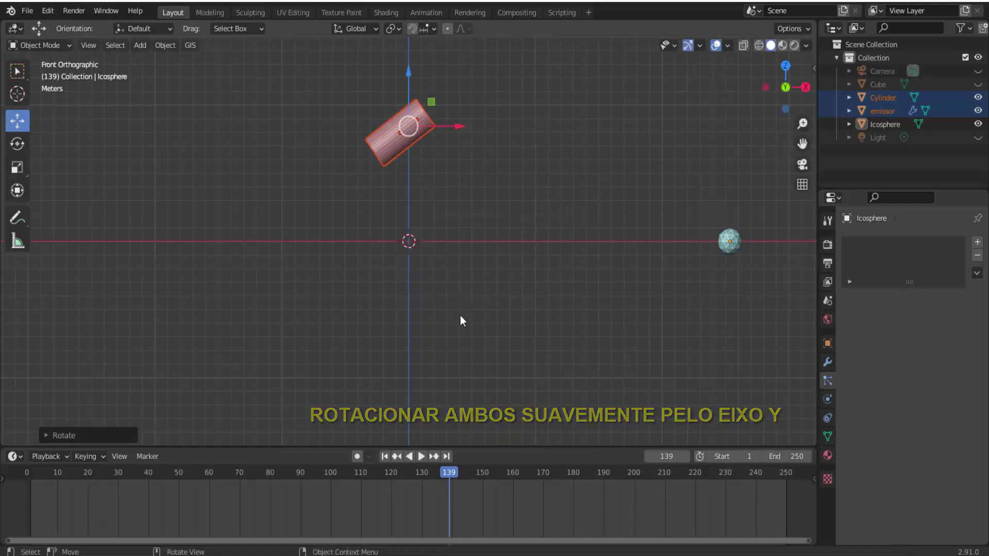
Replay the pour to frame 53, zoom in on particles passing through the cylinder, and select the Cylinder
click(384, 456)
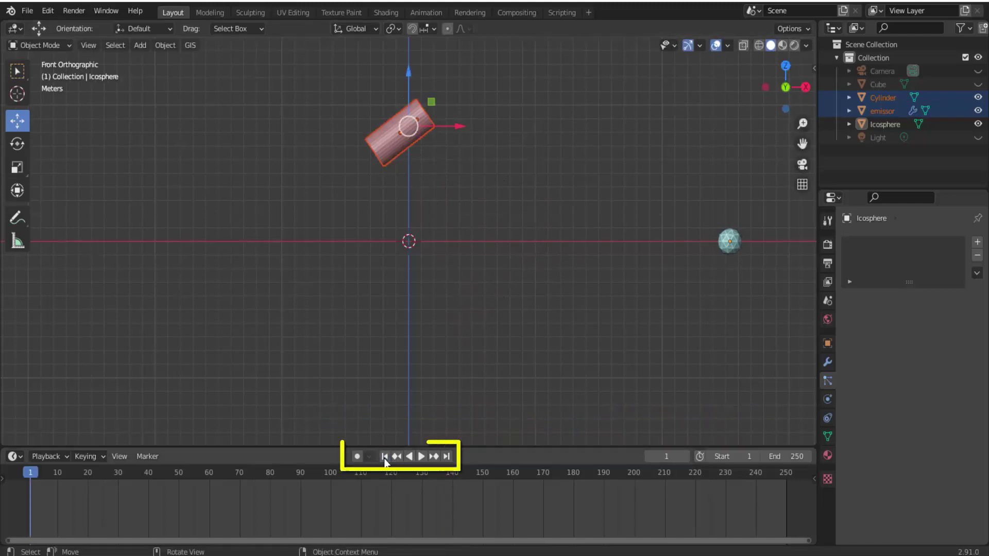
click(419, 456)
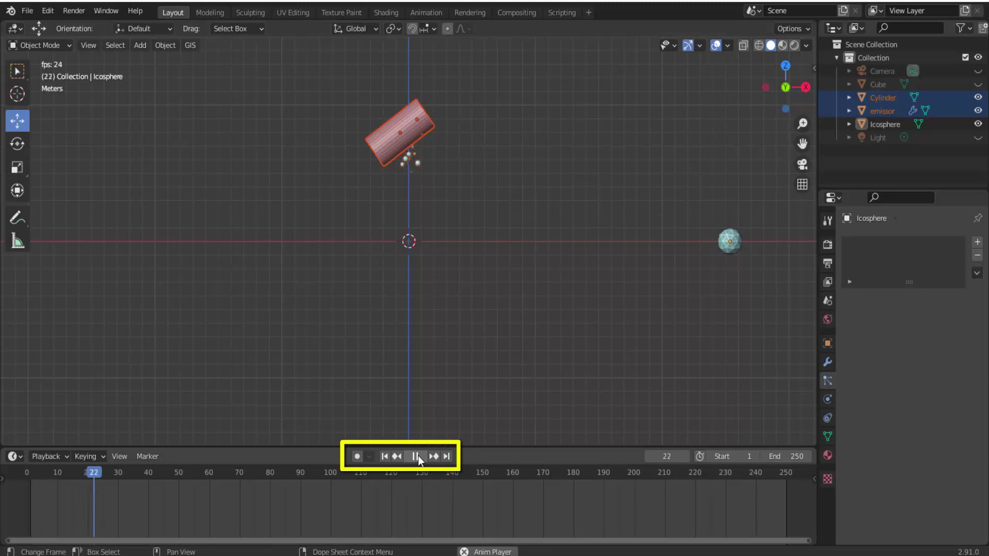
click(416, 456)
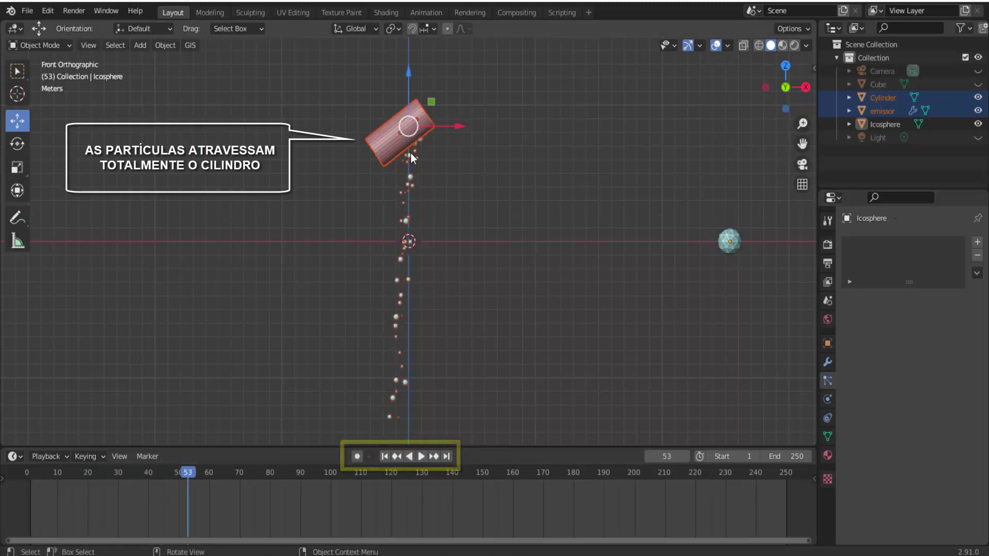
scroll(403, 323, up, 1)
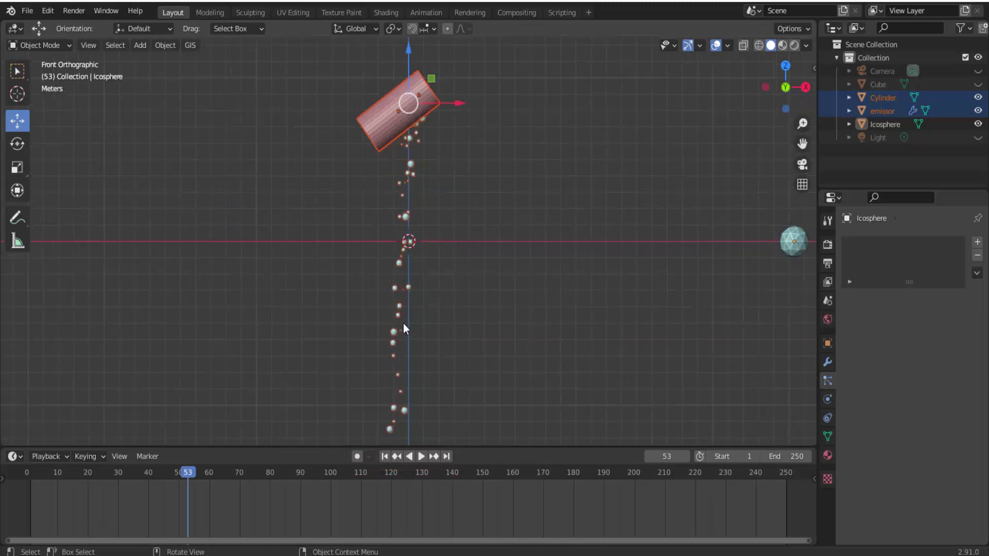
scroll(403, 324, up, 2)
scroll(404, 324, down, 2)
click(373, 117)
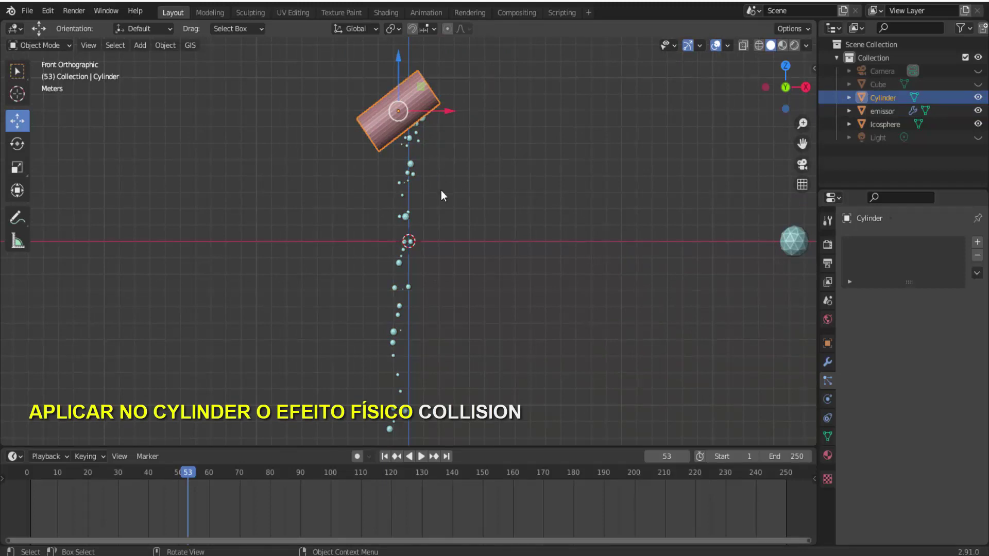
Give the cylinder Collision physics and replay the particle animation from frame 1
click(827, 398)
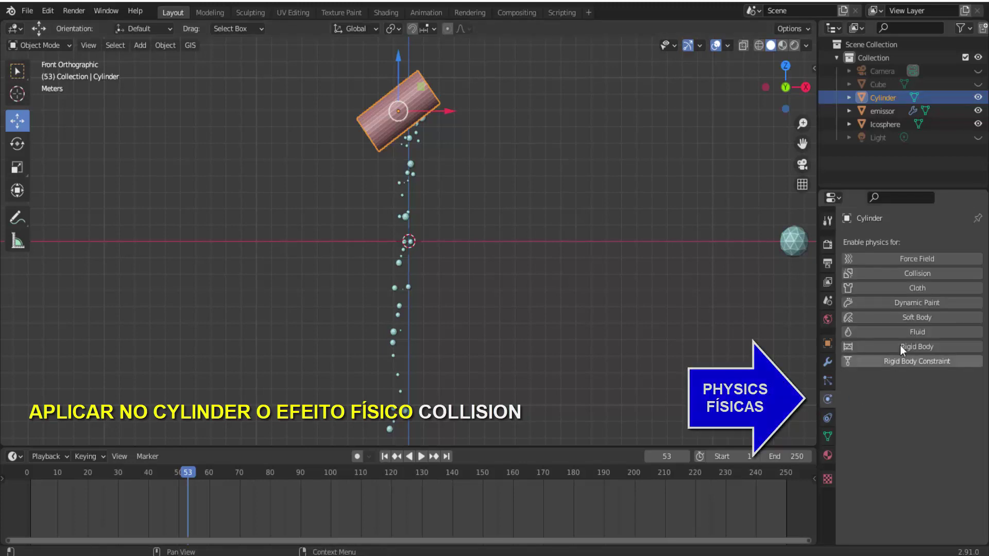
click(919, 272)
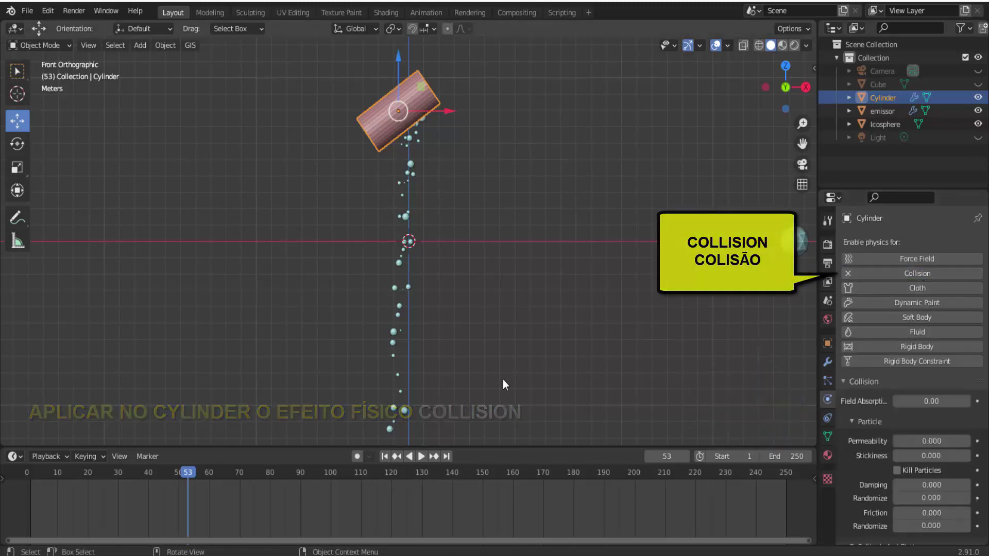
click(386, 456)
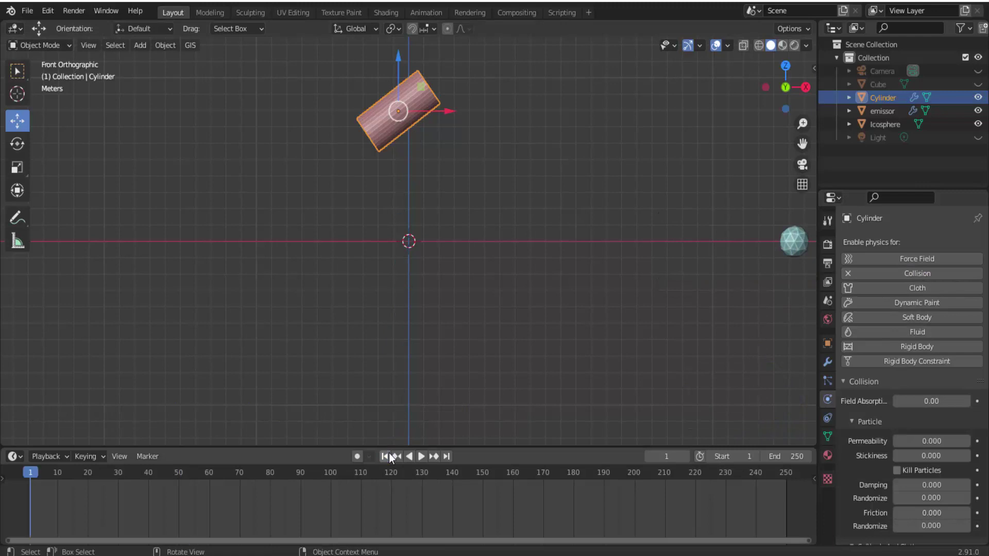
click(422, 457)
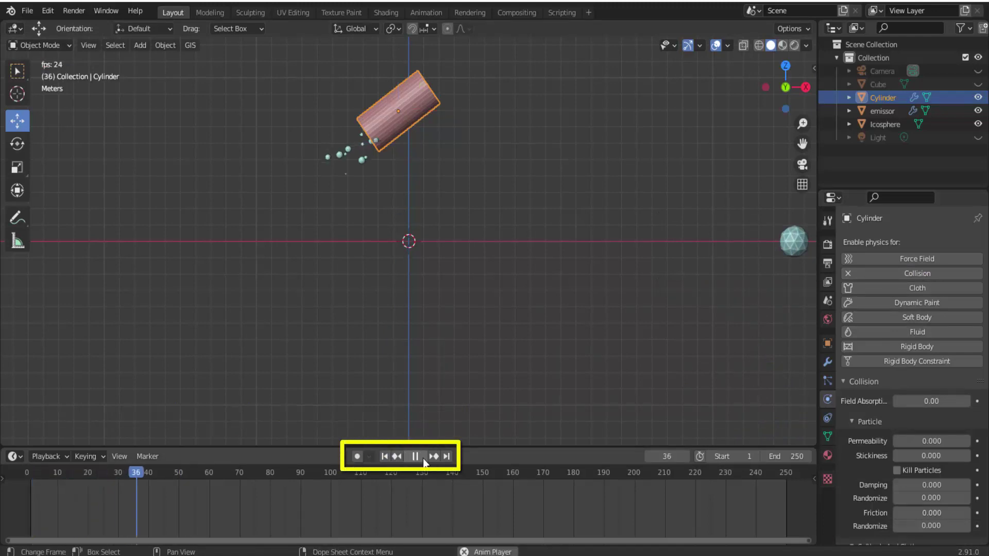
click(416, 457)
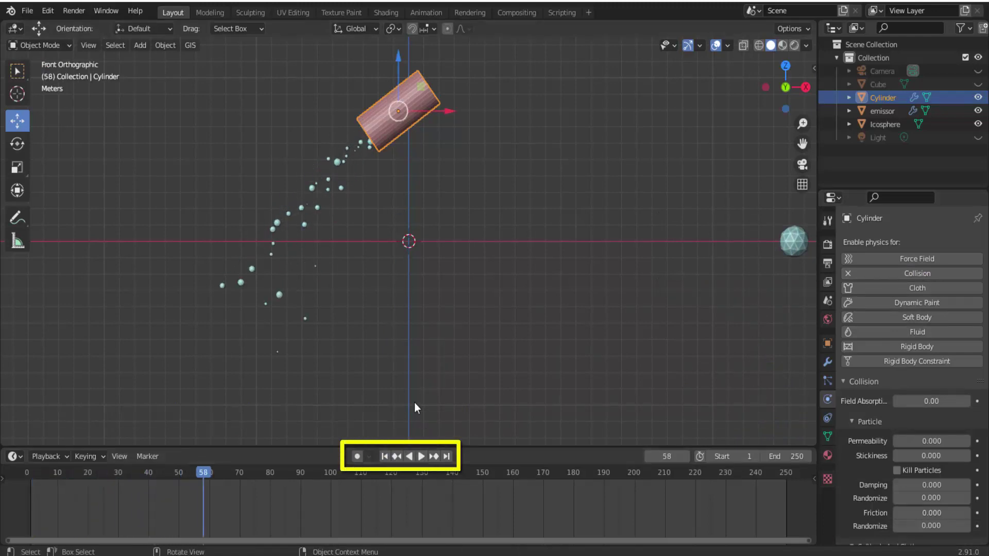
Rewind and frame the whole cylinder, then replay to frame 33 to watch spheres leave its lower end
scroll(428, 298, up, 2)
scroll(427, 298, up, 1)
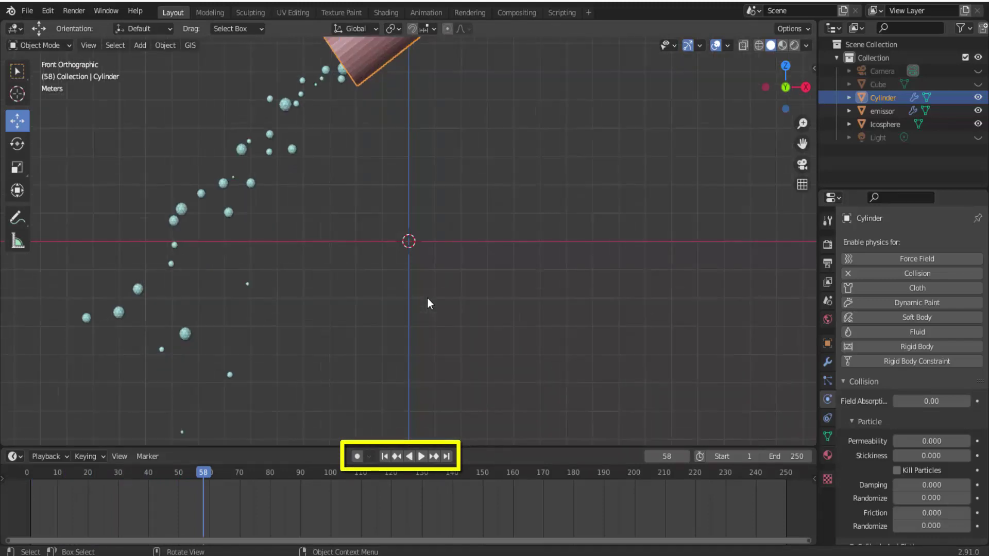
click(392, 459)
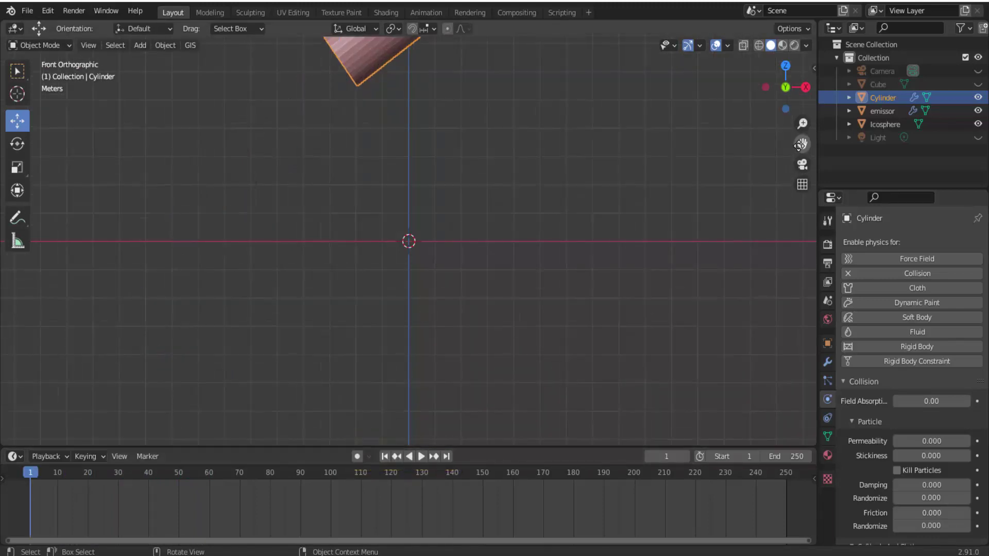
drag(799, 145, 801, 231)
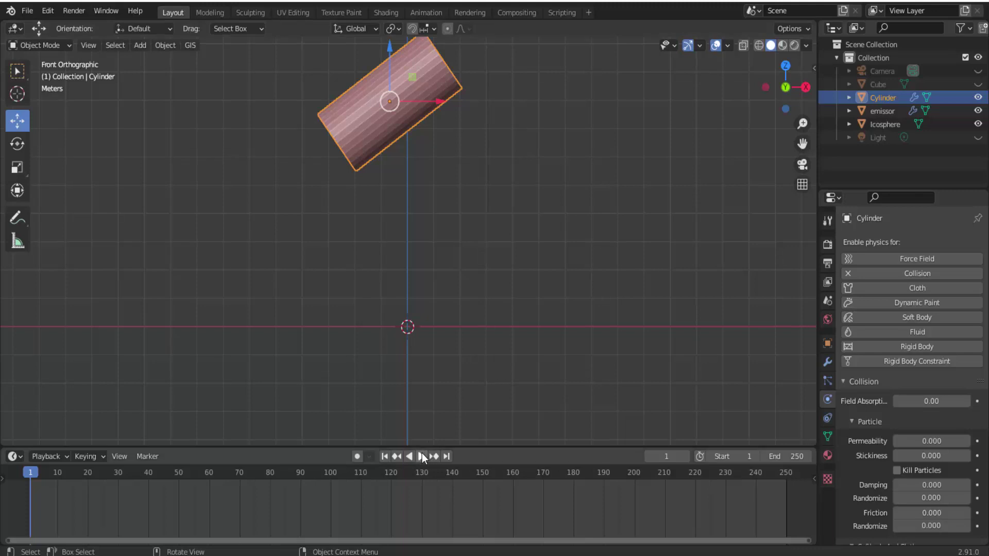
click(421, 455)
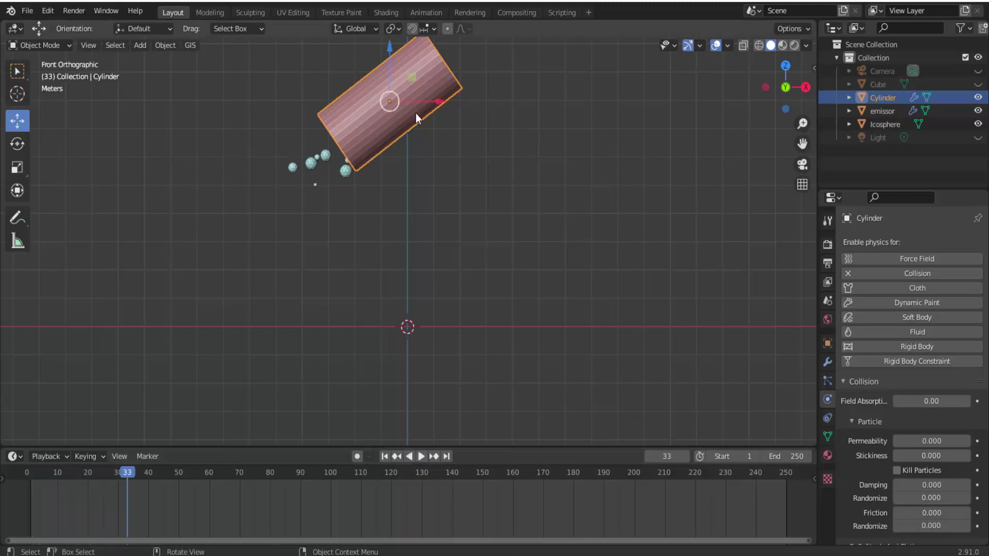
Select emissor and expand its particle Physics and Deflection panels, with Size Deflect checked
click(882, 111)
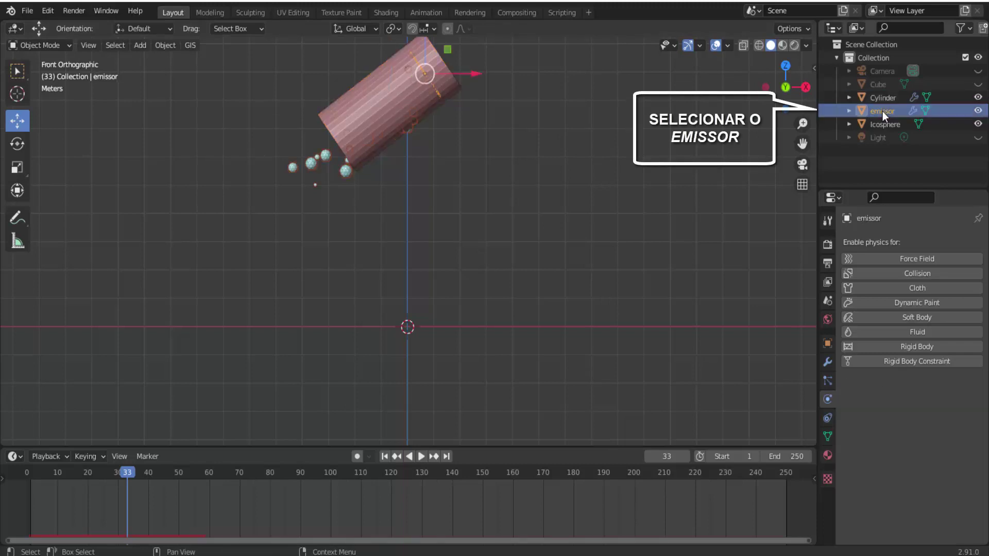
click(827, 382)
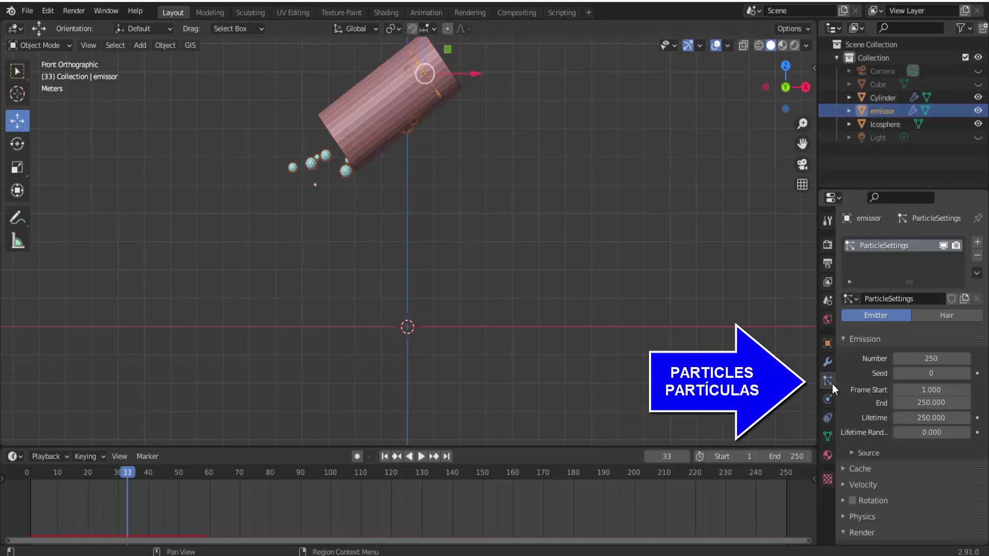
scroll(851, 383, down, 1)
scroll(851, 383, down, 2)
scroll(851, 384, down, 3)
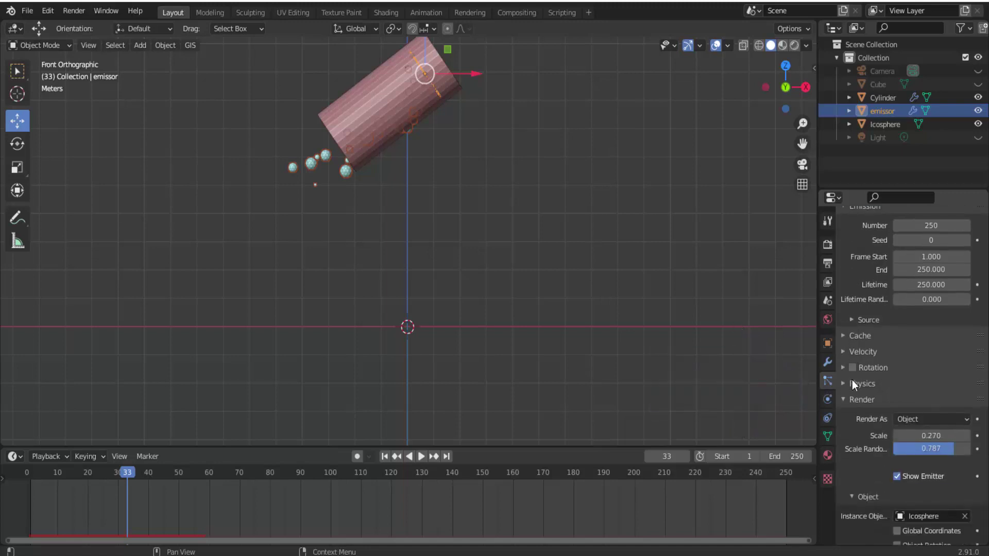
scroll(851, 380, down, 2)
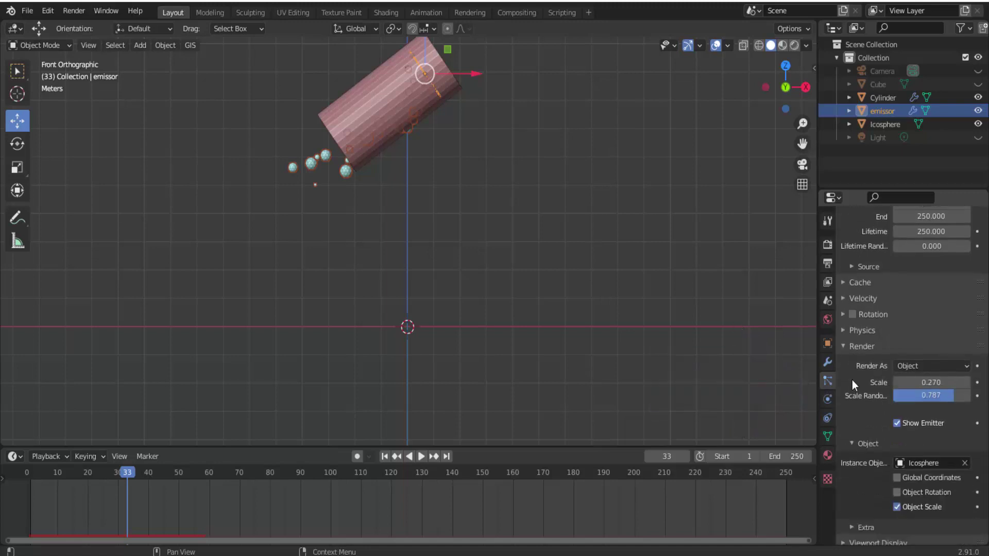
click(842, 332)
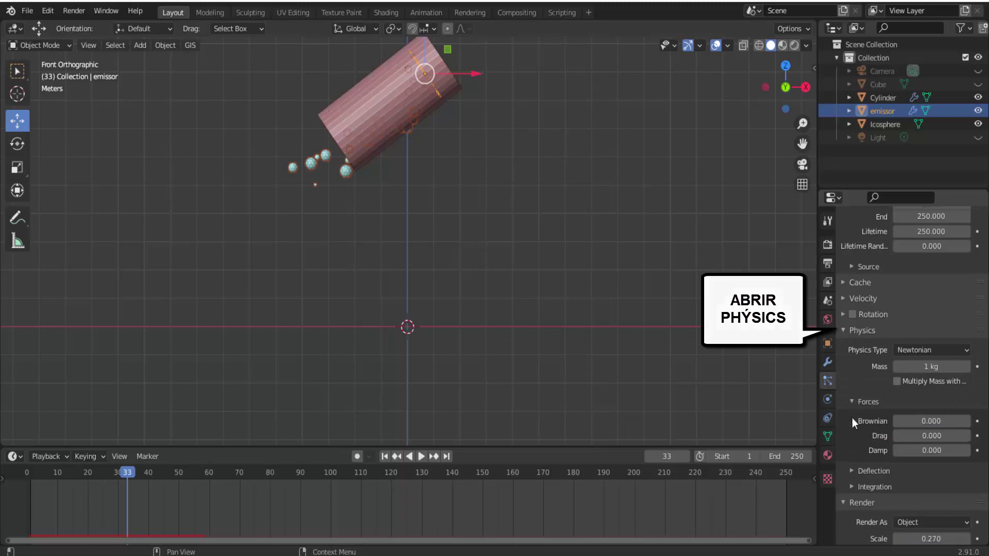
click(850, 471)
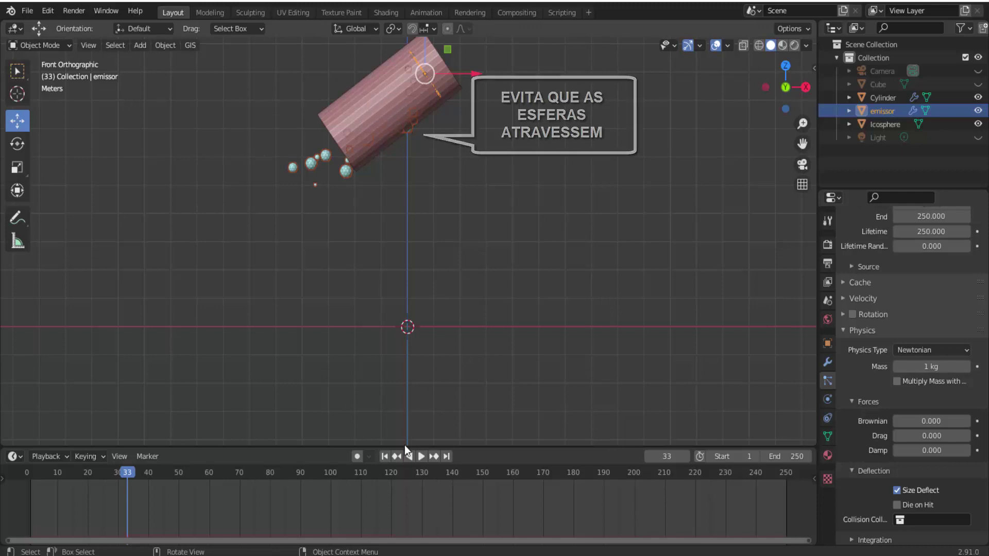
Preview the pour, then set the particles' render Scale to 0.370
click(384, 457)
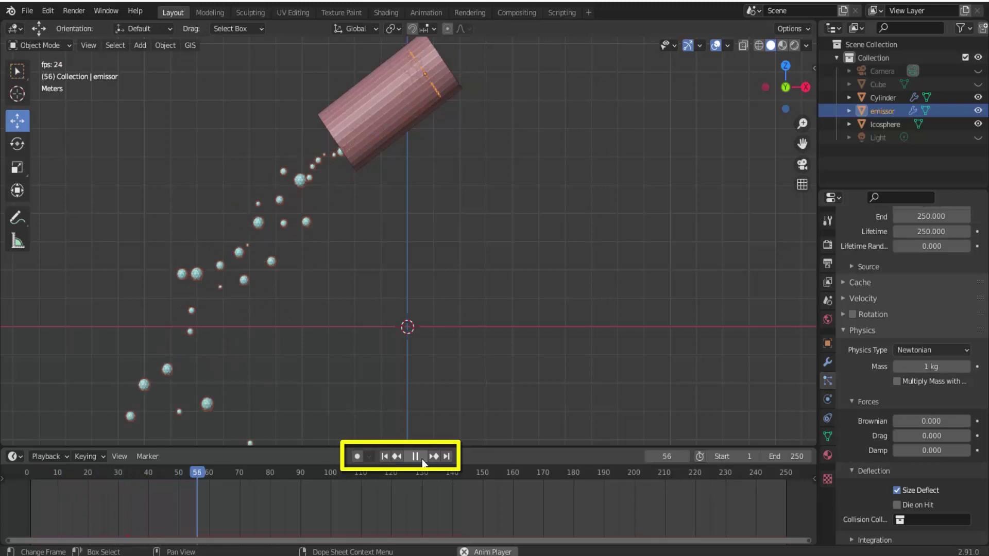
click(416, 457)
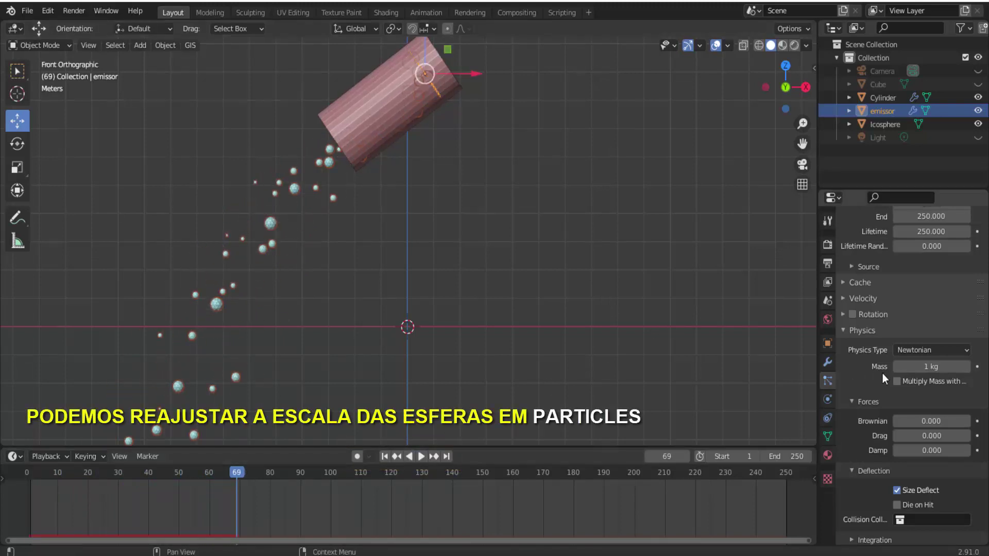
scroll(882, 373, down, 3)
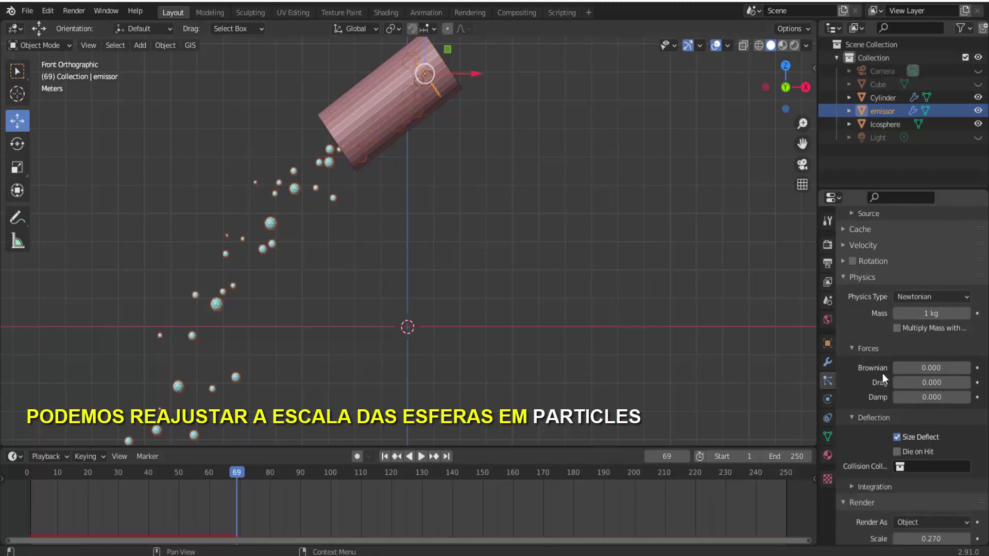
scroll(882, 372, down, 2)
scroll(882, 373, down, 3)
scroll(884, 376, down, 2)
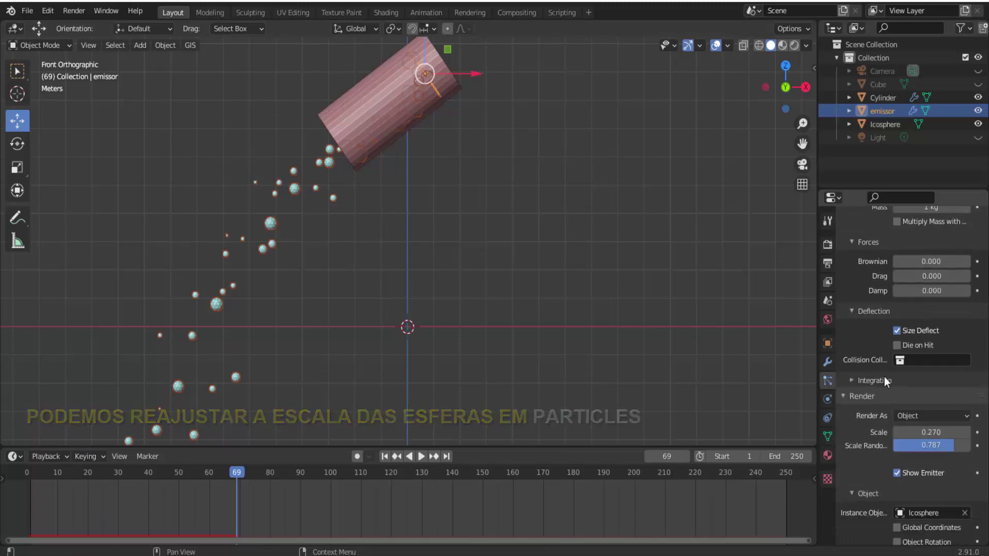
mouse_move(932, 432)
mouse_down()
mouse_move(947, 432)
mouse_move(932, 432)
mouse_up()
text(0.370)
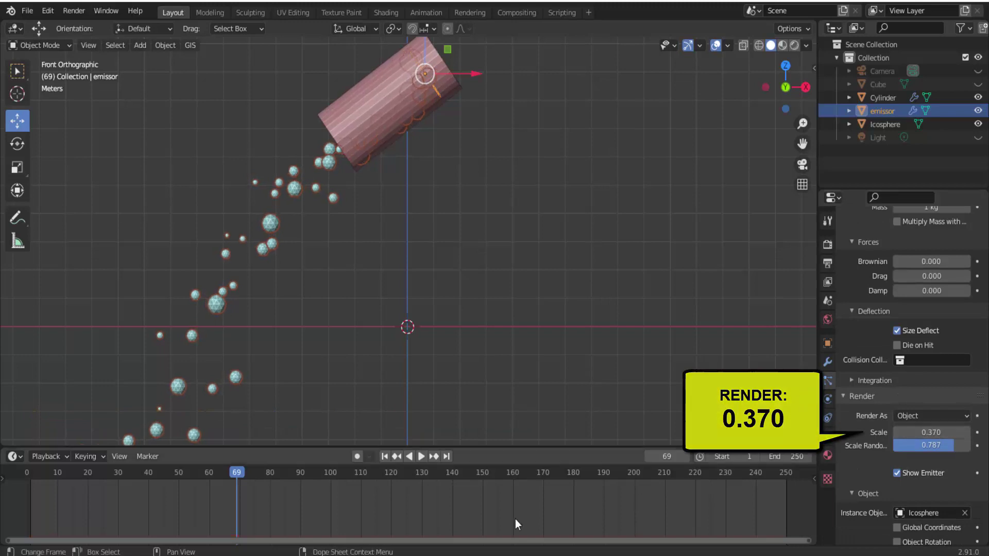
Replay the pour to frame 61 and orbit into a perspective view
click(390, 461)
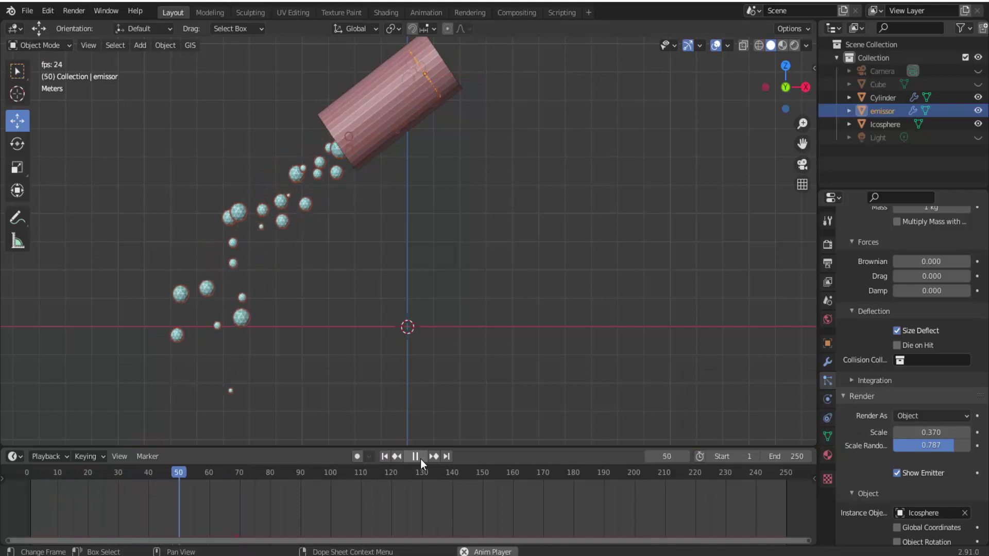
click(420, 459)
mouse_move(360, 350)
middle_down()
mouse_move(481, 338)
mouse_move(477, 326)
mouse_move(457, 329)
mouse_move(369, 358)
mouse_move(422, 336)
middle_up()
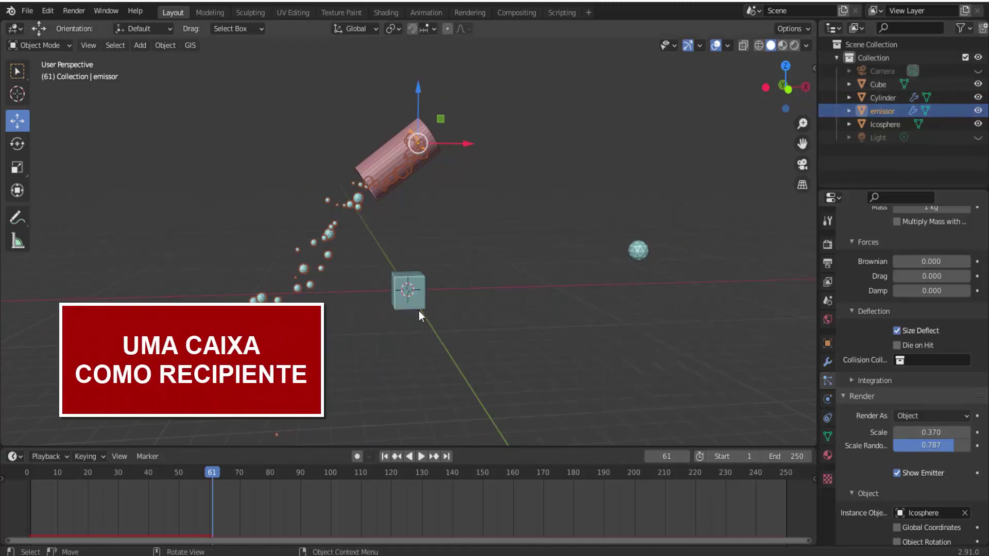
Select the Cube and raise it 1 m along Z
scroll(419, 311, up, 1)
scroll(416, 313, up, 1)
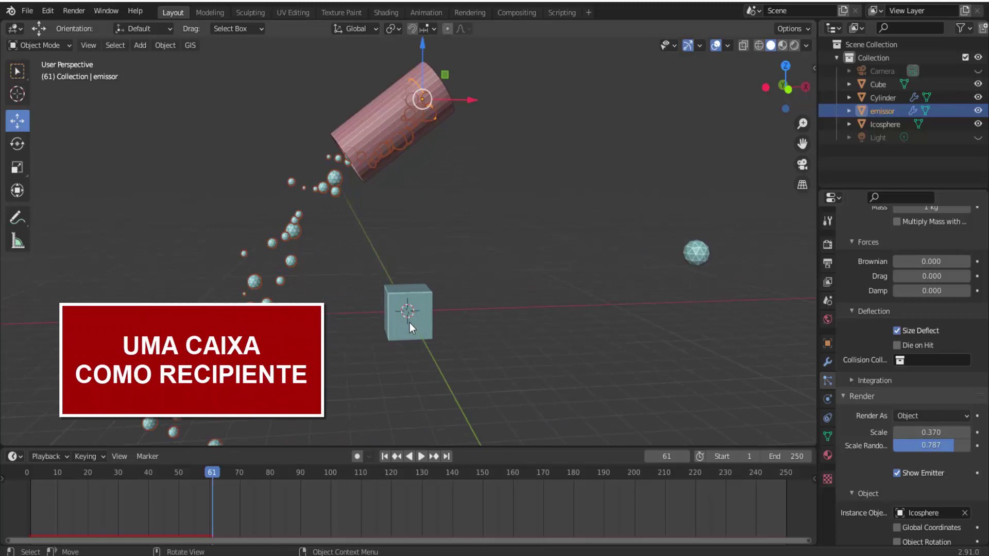
click(408, 326)
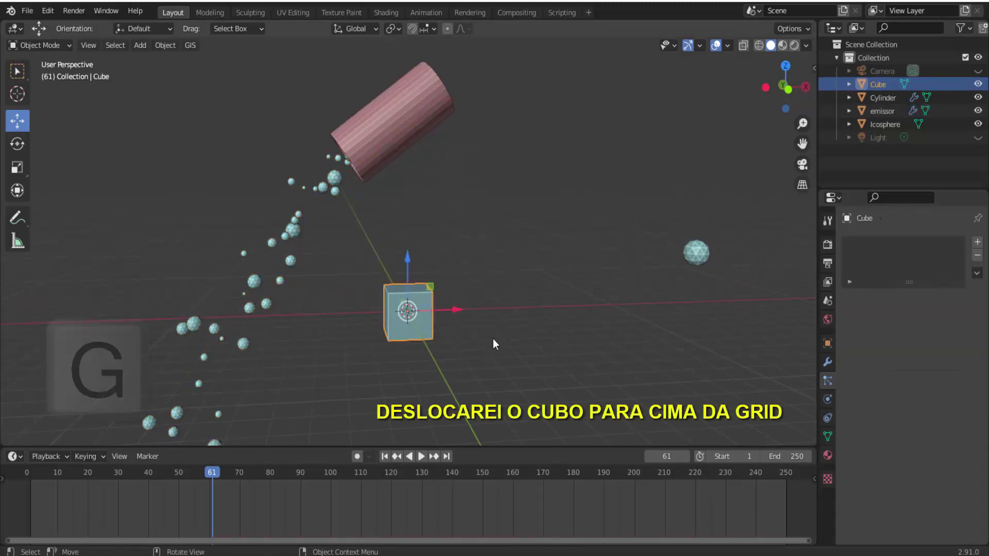
key(g)
key(z)
key(1)
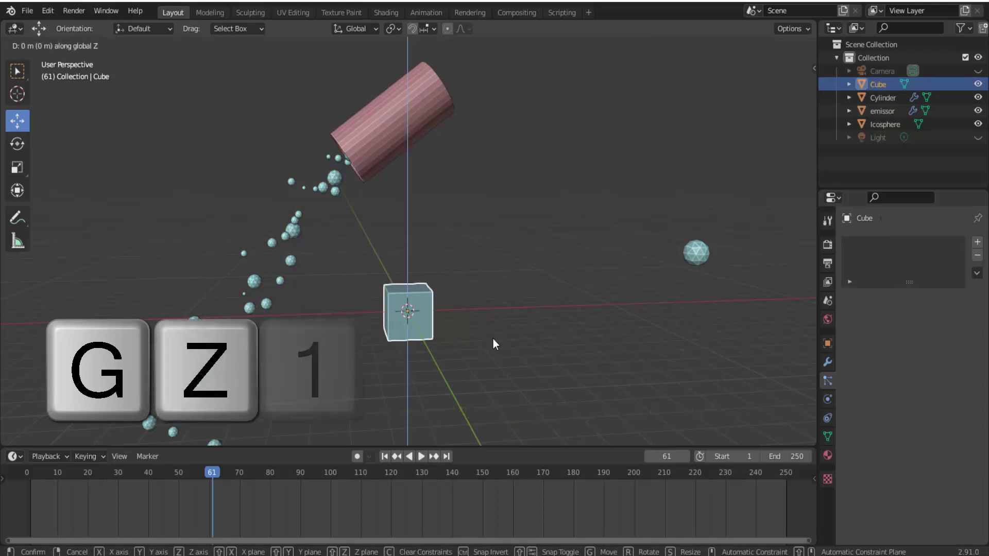
click(493, 338)
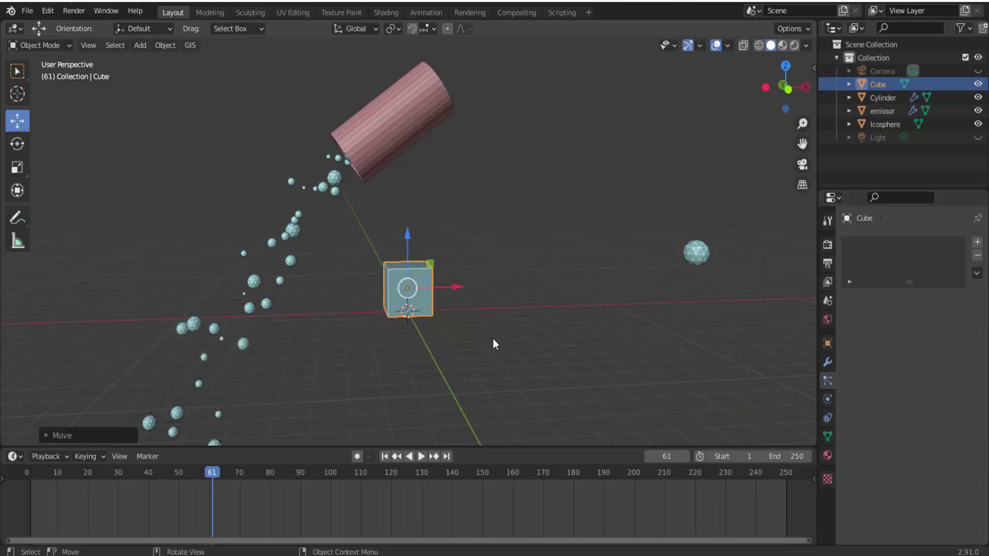
Stretch the cube 3 times along X and 3 times along Y
key(s)
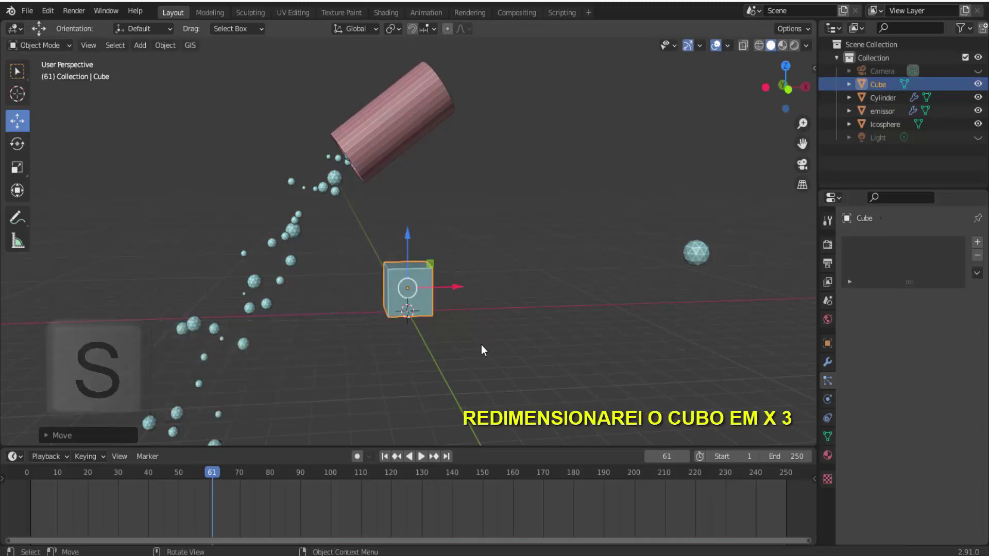
key(x)
key(3)
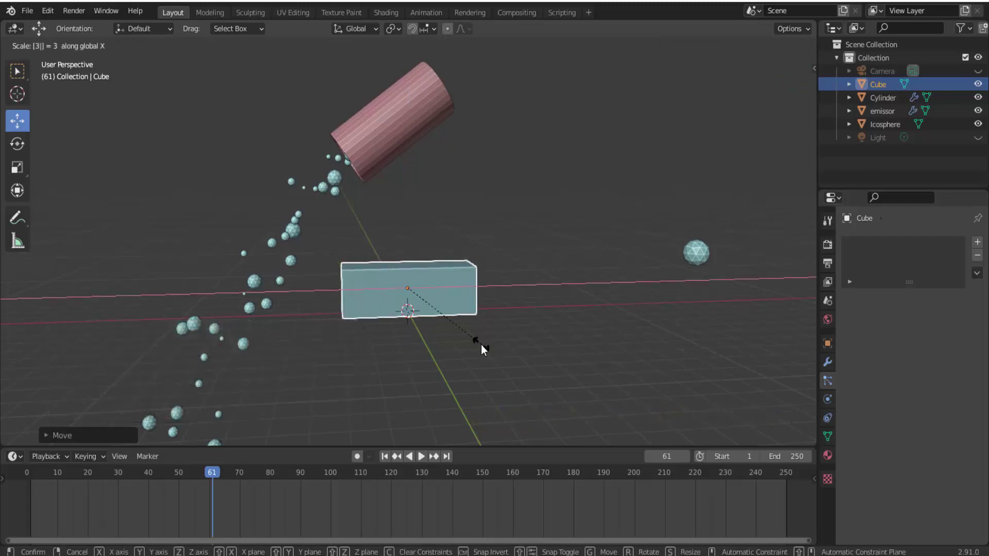
key(Return)
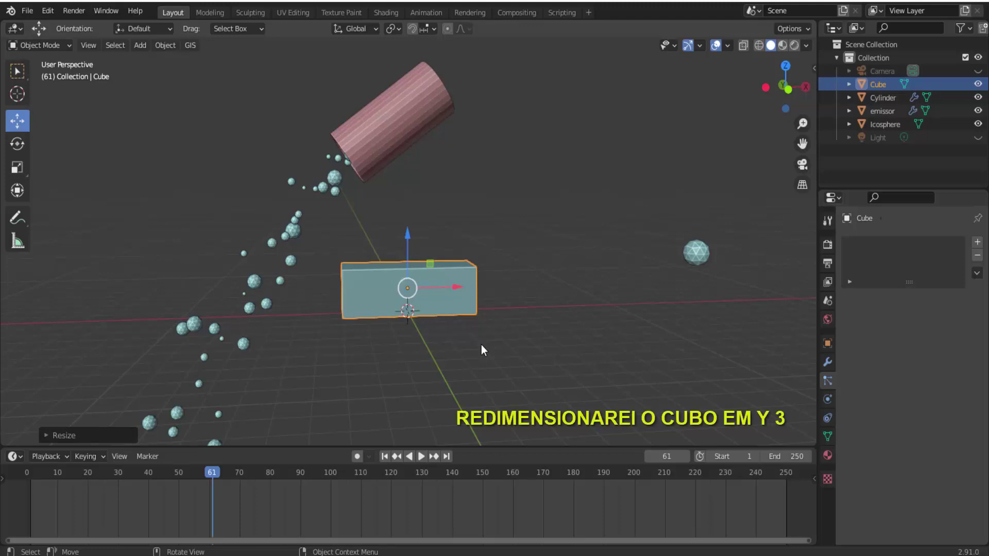
key(s)
key(y)
key(3)
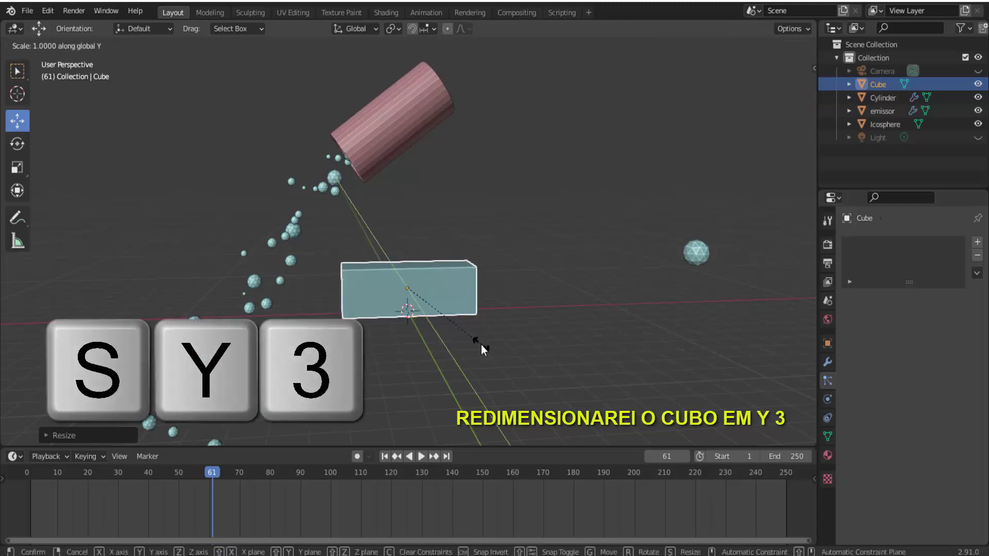
key(Return)
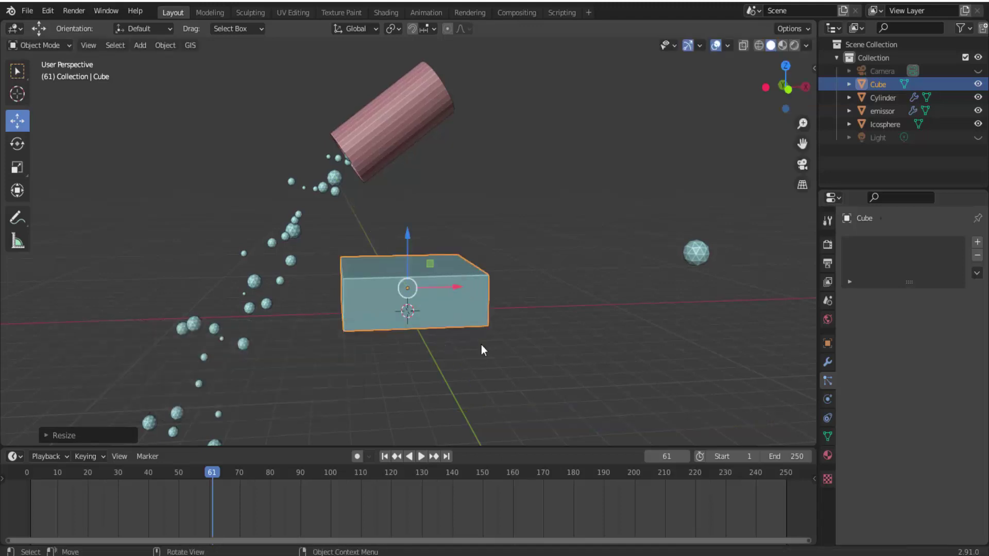
Move the cube along X and down beneath the particle stream, then enlarge it slightly
middle_drag(481, 347, 518, 373)
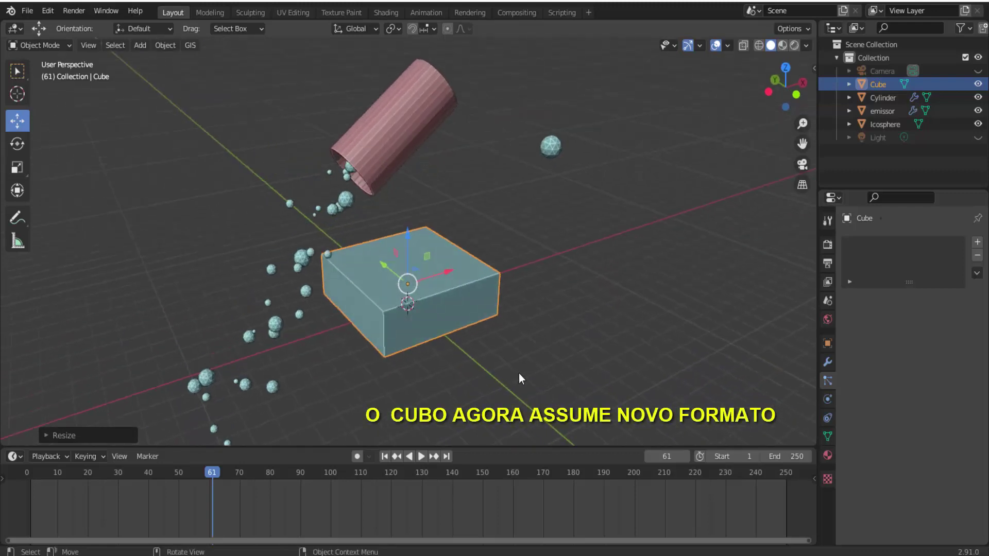
drag(451, 273, 307, 329)
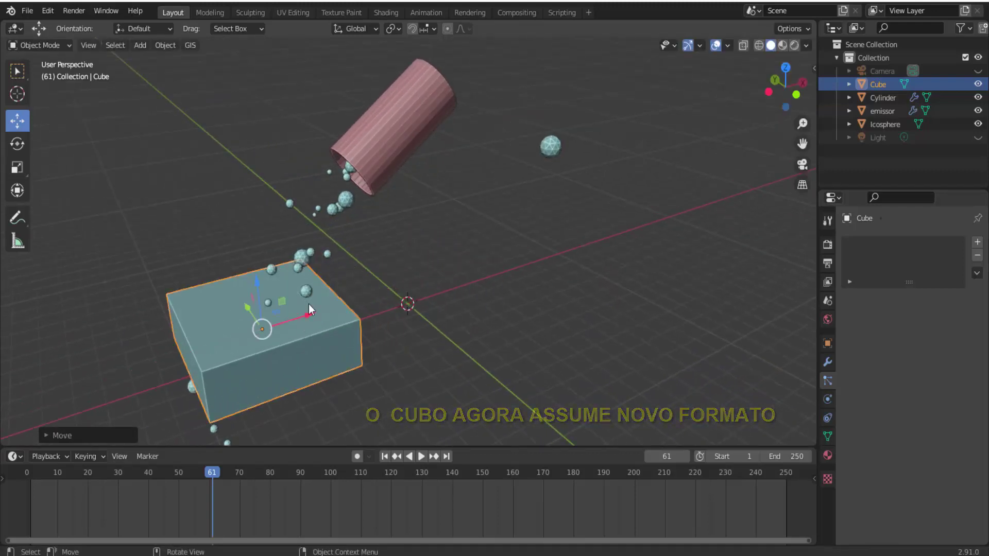
scroll(343, 369, down, 2)
scroll(343, 369, down, 1)
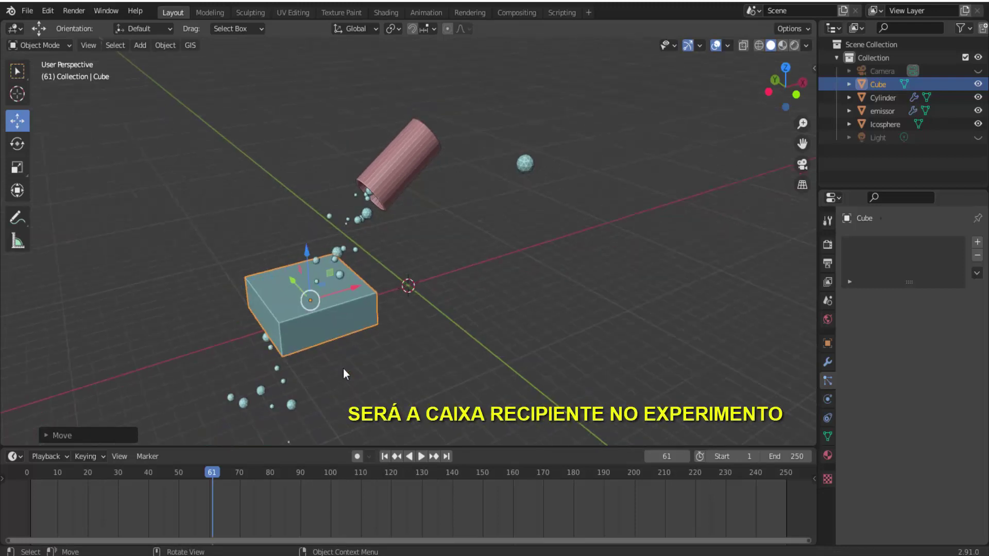
scroll(343, 369, down, 1)
drag(323, 235, 324, 268)
mouse_move(370, 311)
mouse_down()
mouse_move(359, 316)
mouse_move(389, 347)
mouse_up()
key(s)
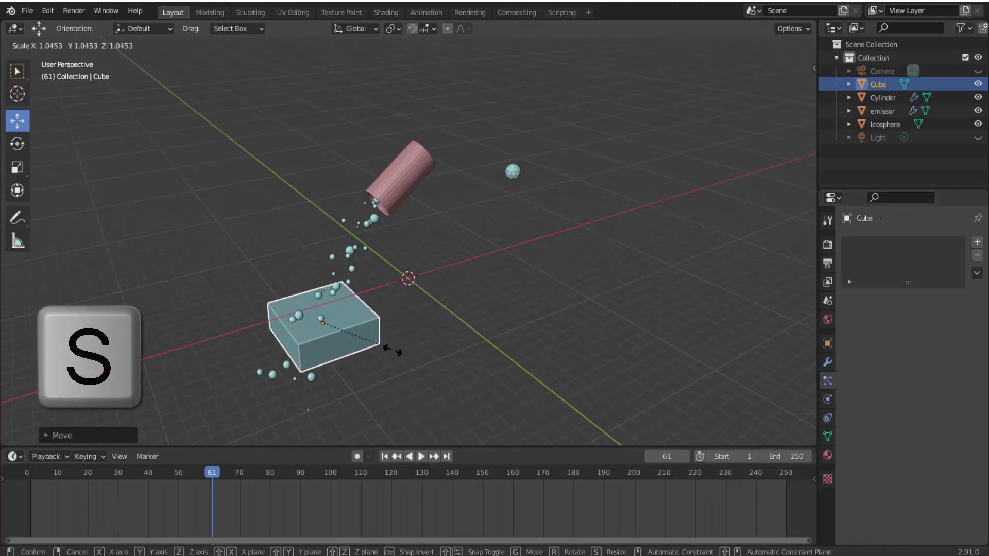
click(400, 354)
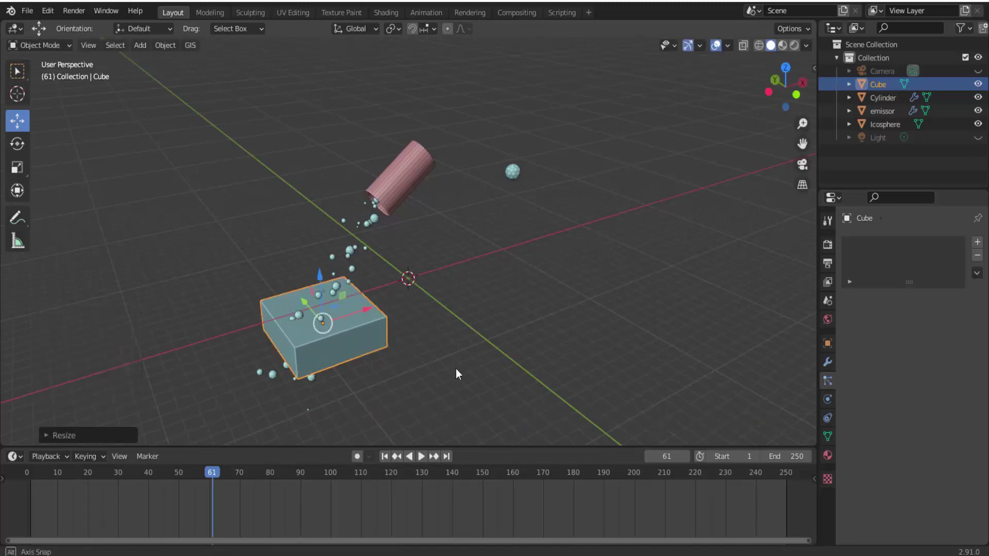
middle_drag(456, 369, 456, 354)
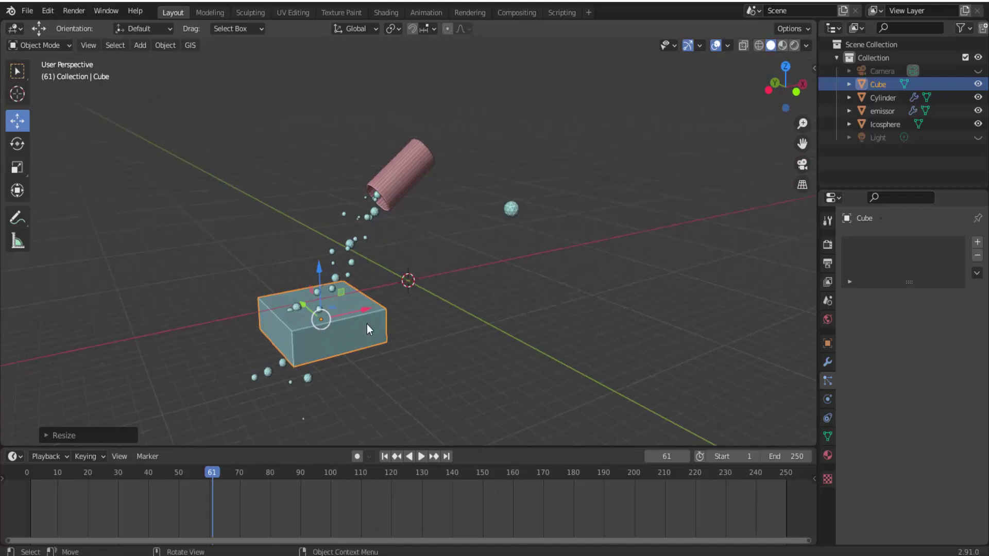
In Edit Mode, delete the cube's top face, then return to Object Mode
click(54, 45)
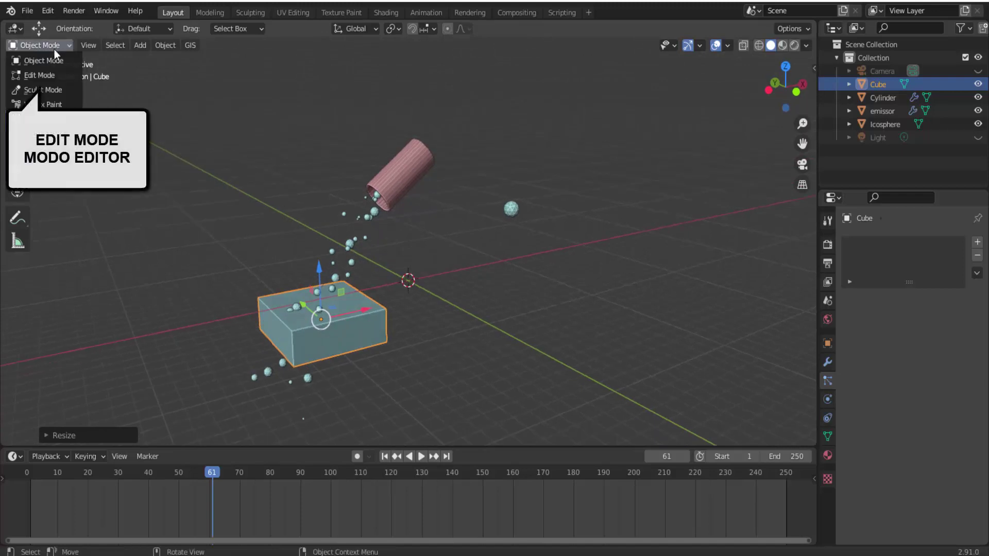
click(50, 73)
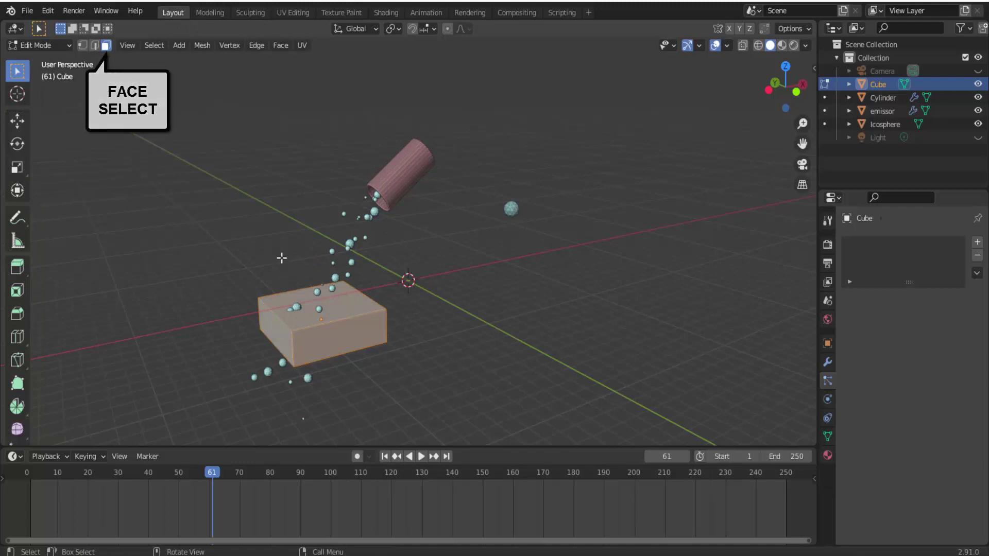
click(345, 307)
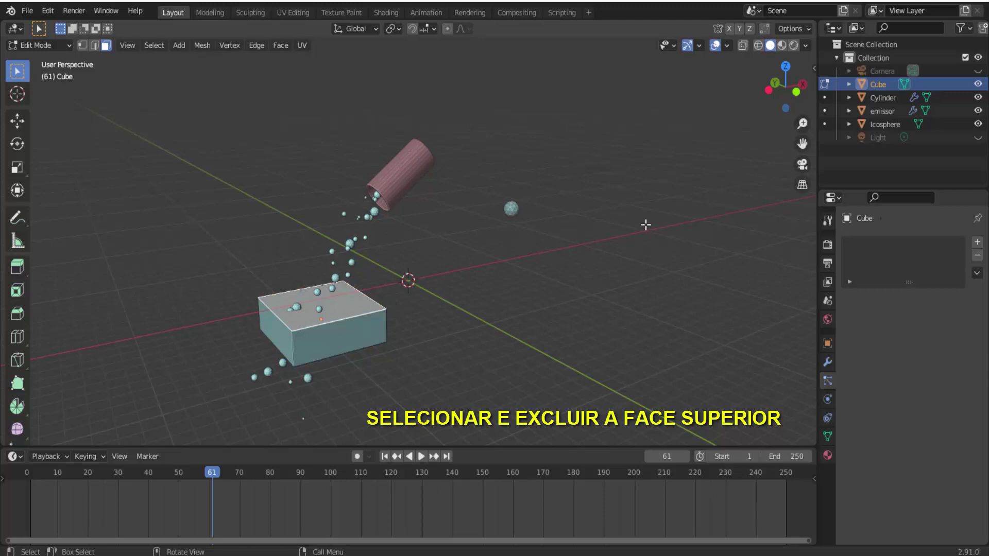
key(x)
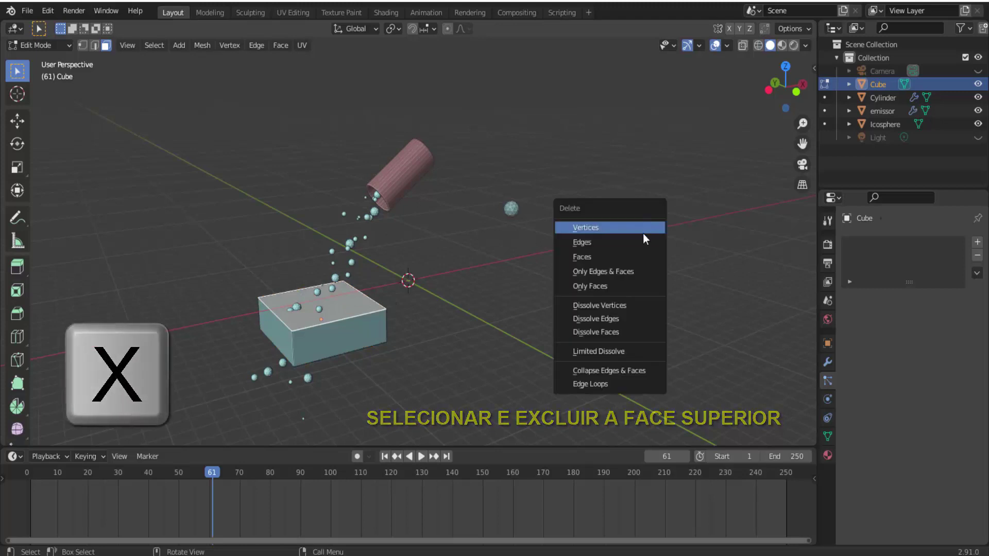
click(634, 256)
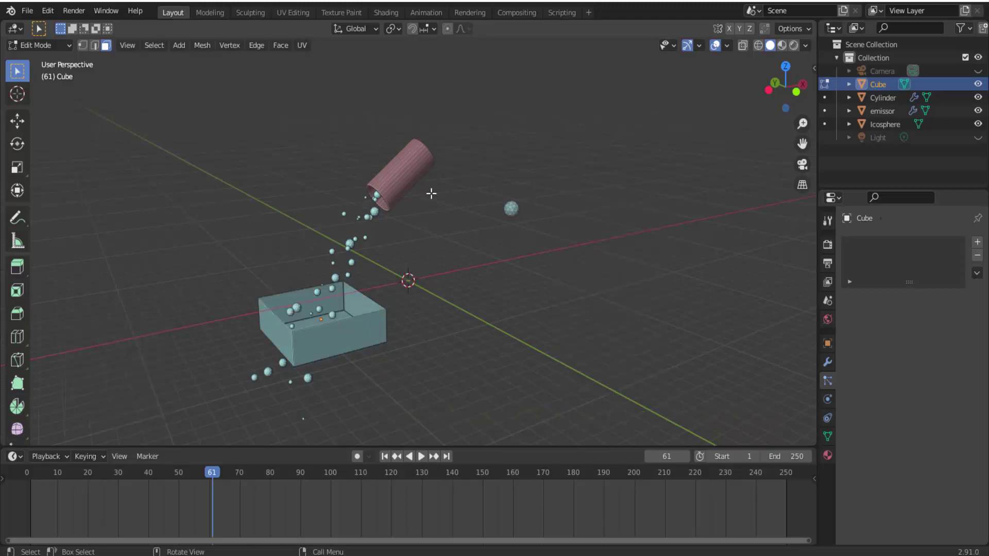
click(51, 45)
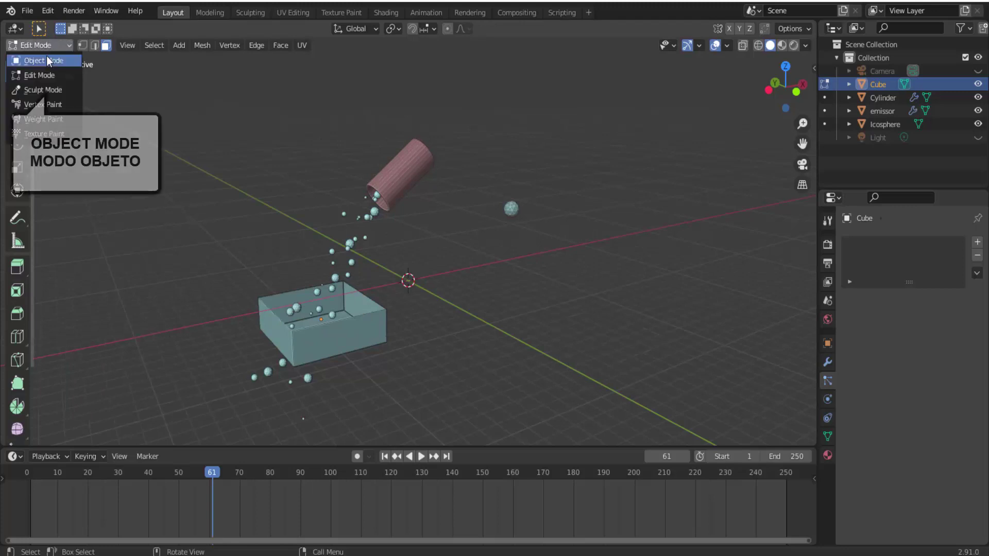
click(46, 57)
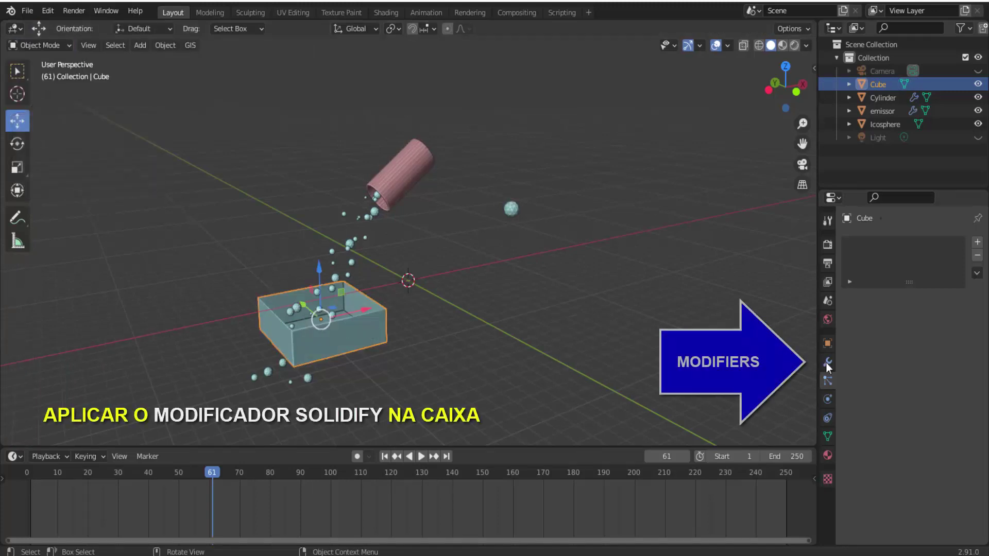
Add a Solidify modifier with 0.06 m Thickness to the box and apply it
click(827, 362)
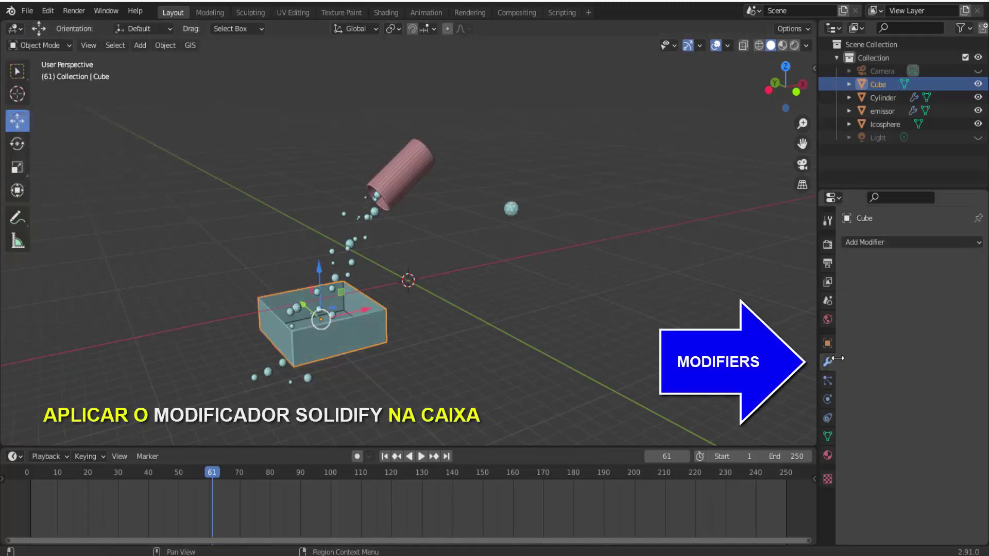
click(882, 242)
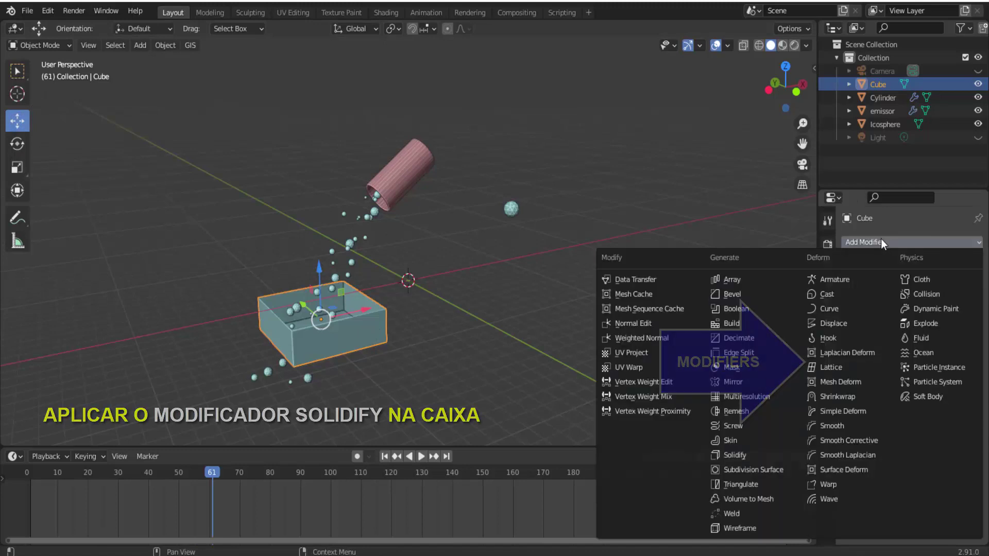
click(758, 457)
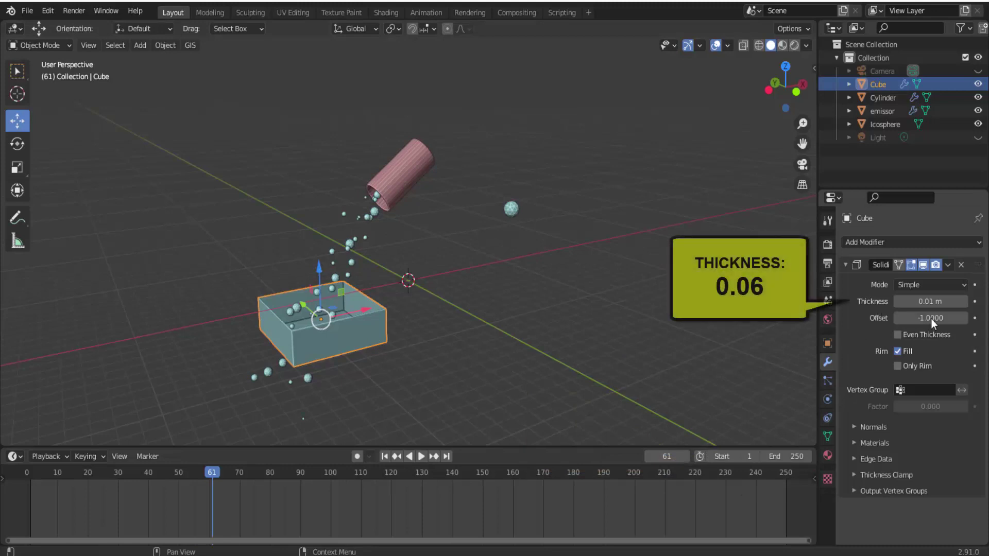
double_click(967, 304)
text(0.06)
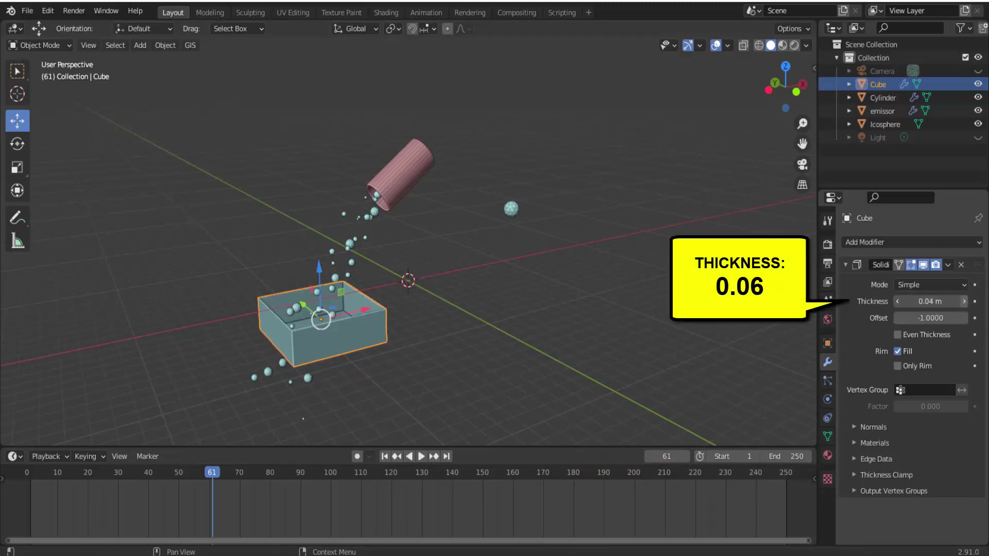
key(Return)
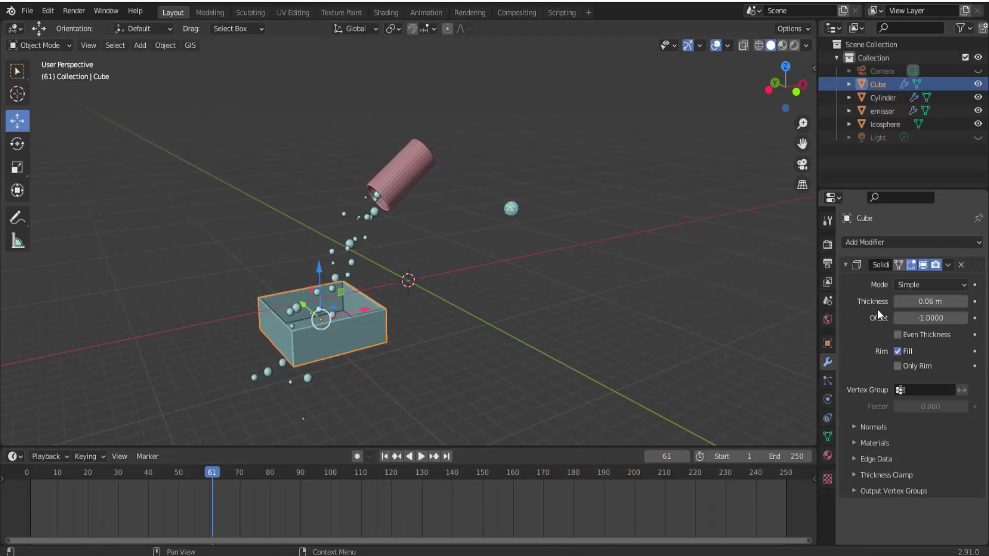
click(948, 266)
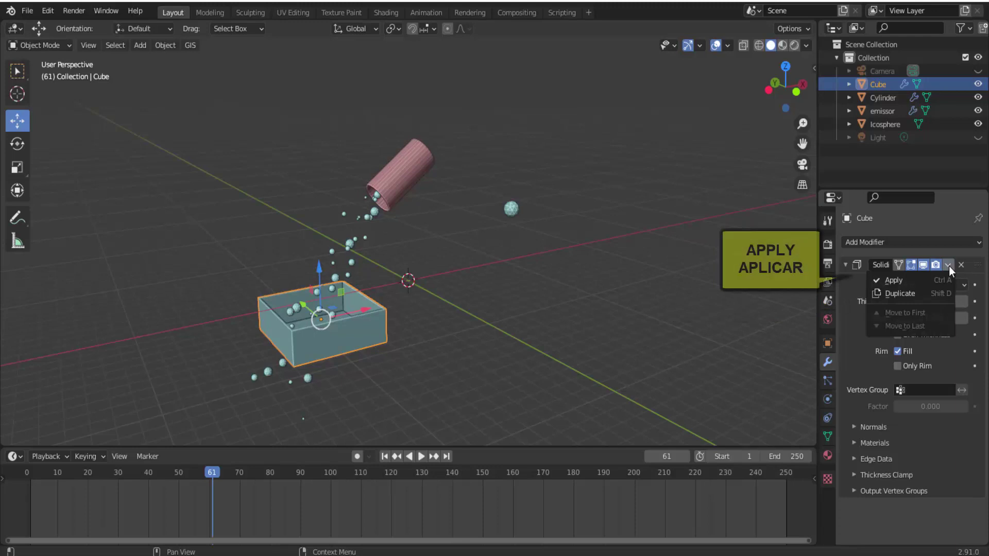
click(901, 280)
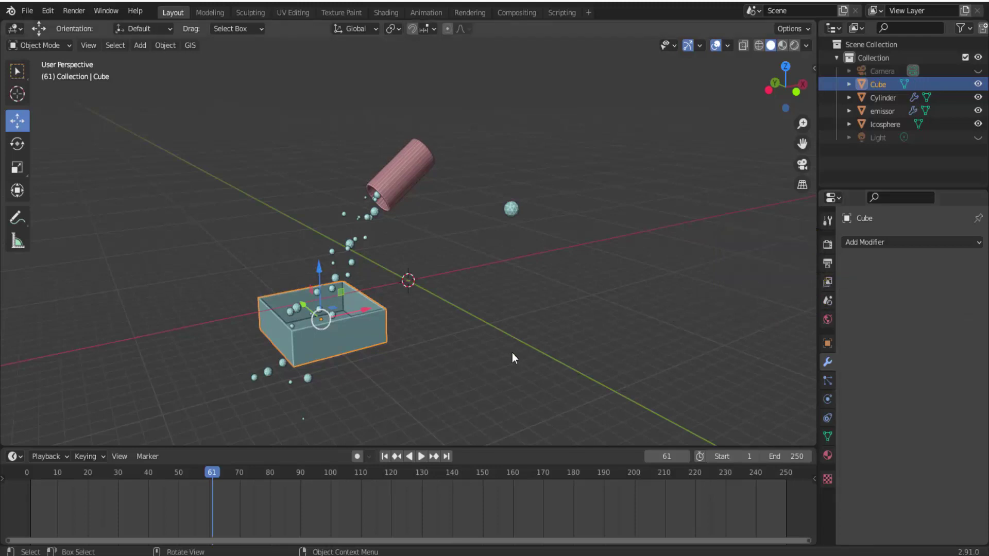
Enable Collision physics on the box and replay the pour from frame 1 to about frame 104
click(384, 456)
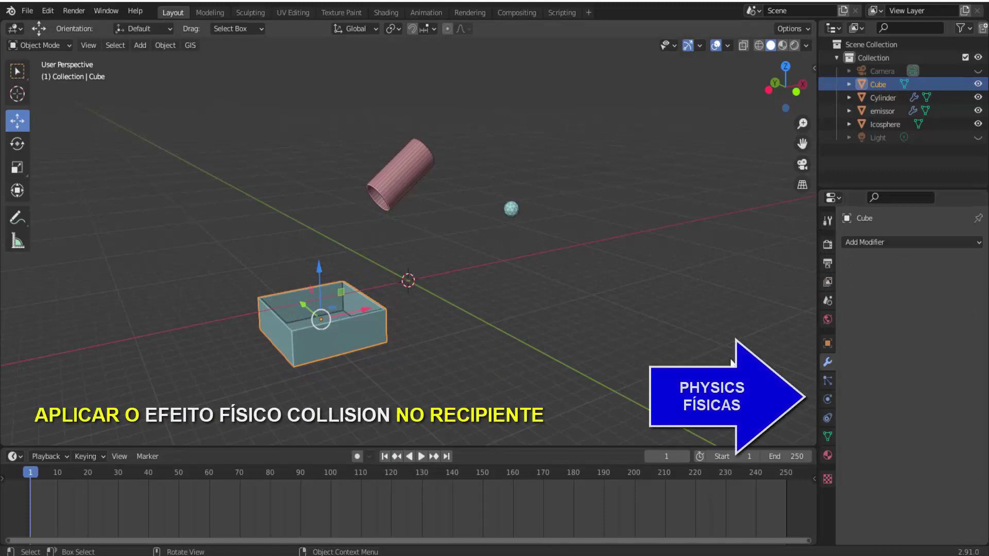
click(827, 399)
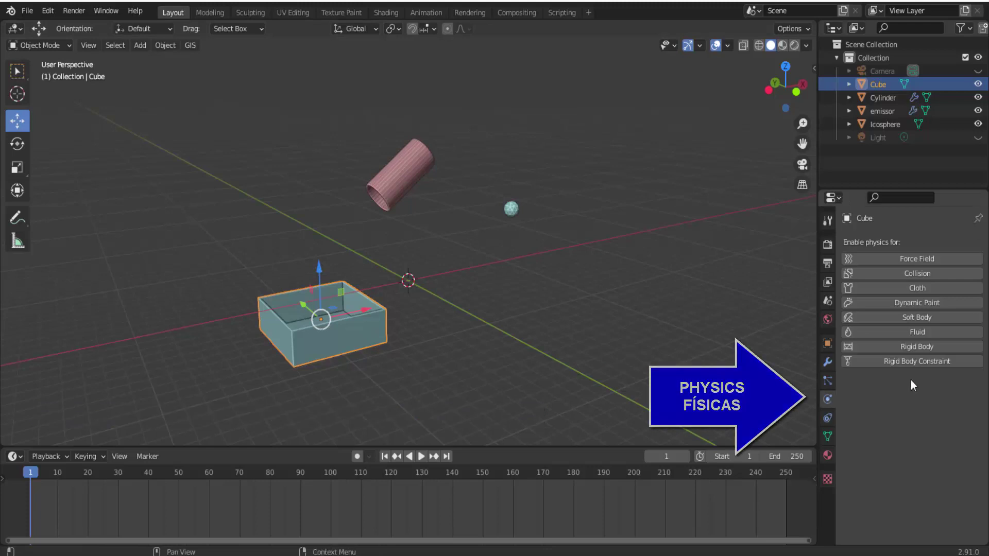
click(918, 273)
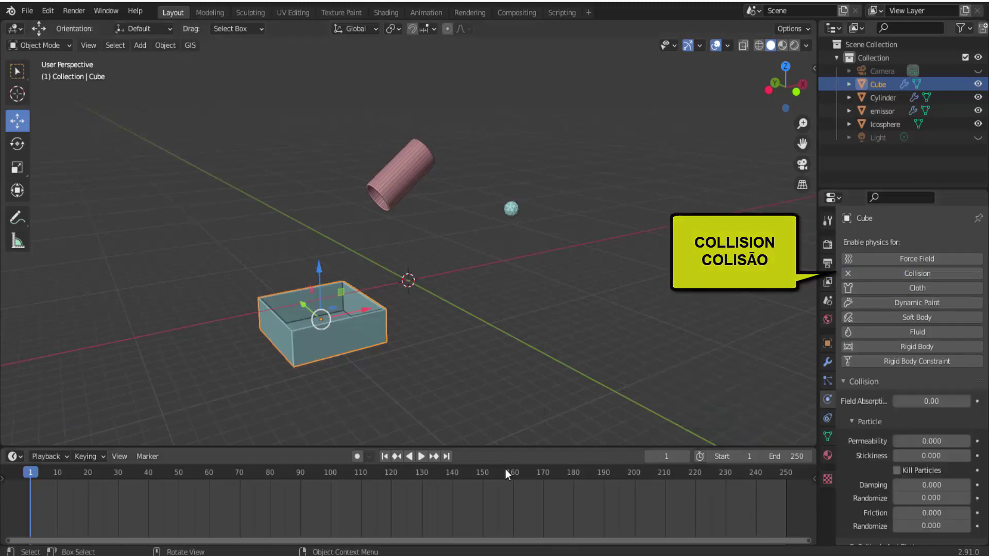
click(421, 455)
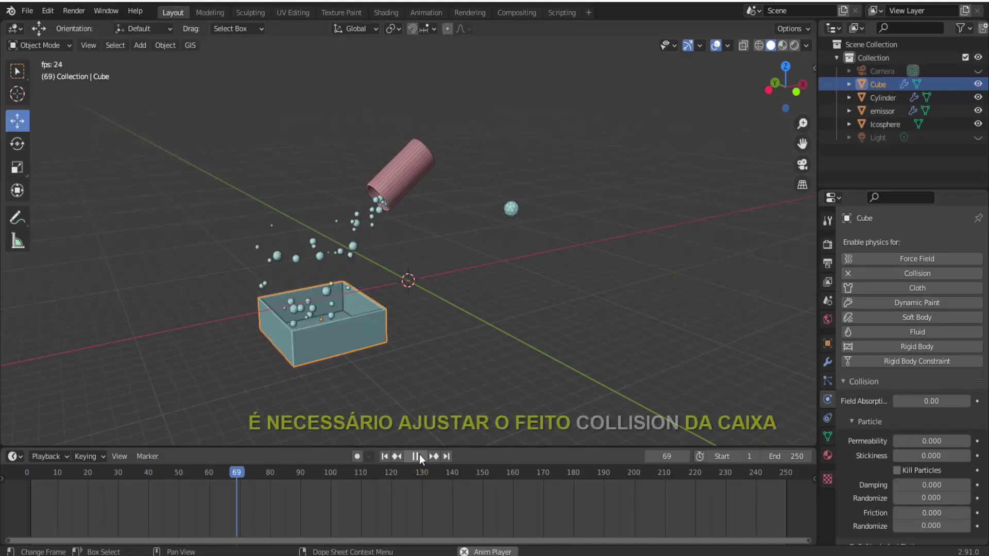
click(419, 455)
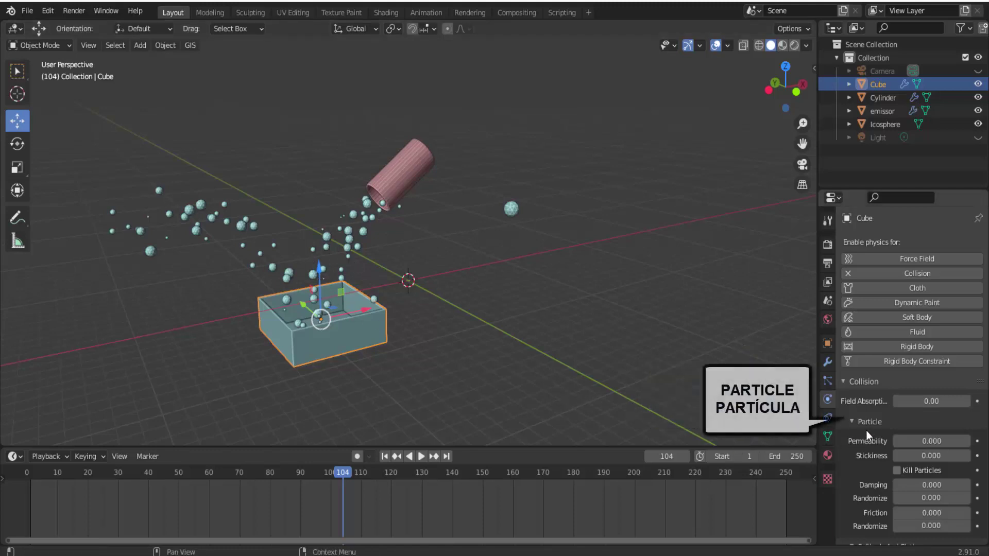
Set the box's collision Damping to 0.5 and Friction to 0.35, then rewind to frame 1
scroll(866, 430, down, 1)
scroll(866, 430, down, 2)
scroll(866, 431, down, 2)
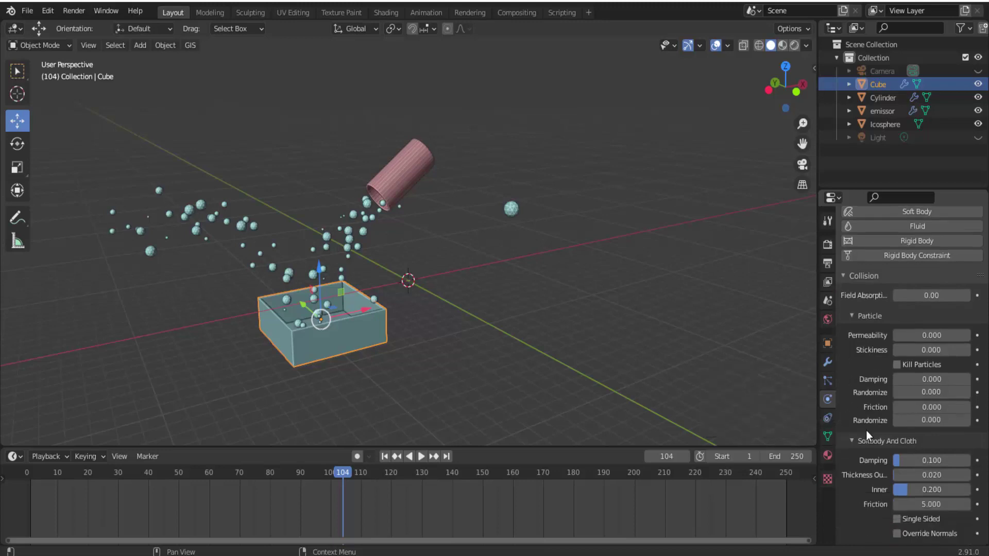
click(917, 381)
text(0.500)
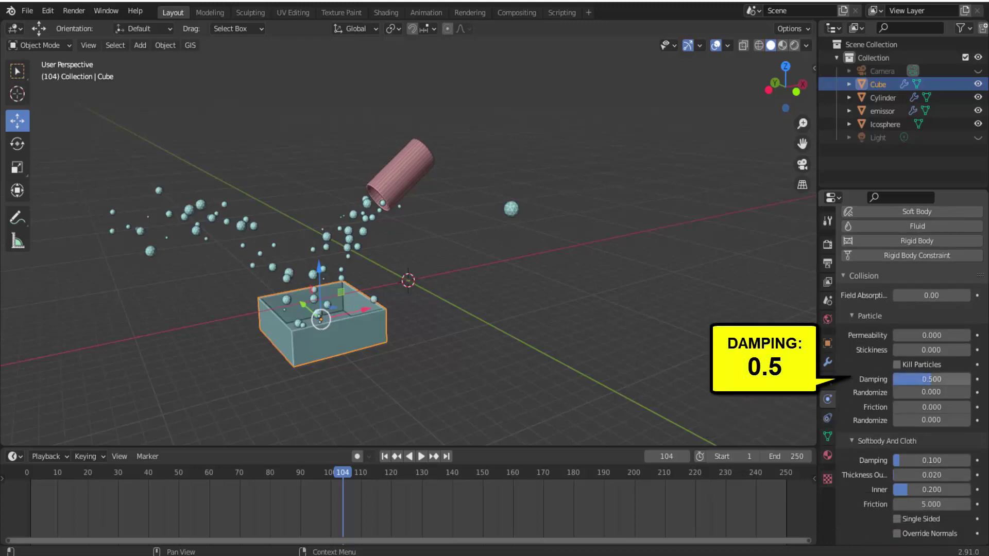
click(916, 407)
text(0.350)
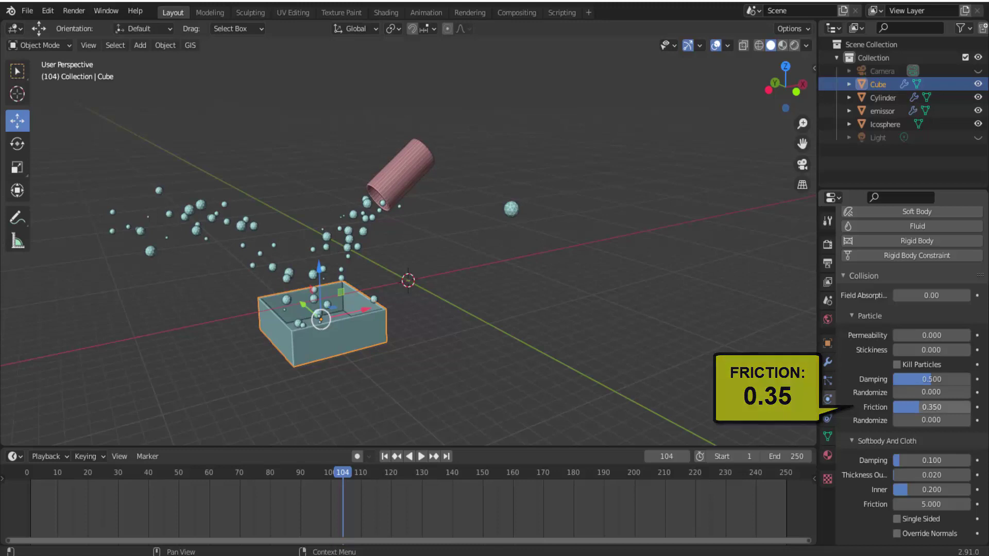
click(384, 456)
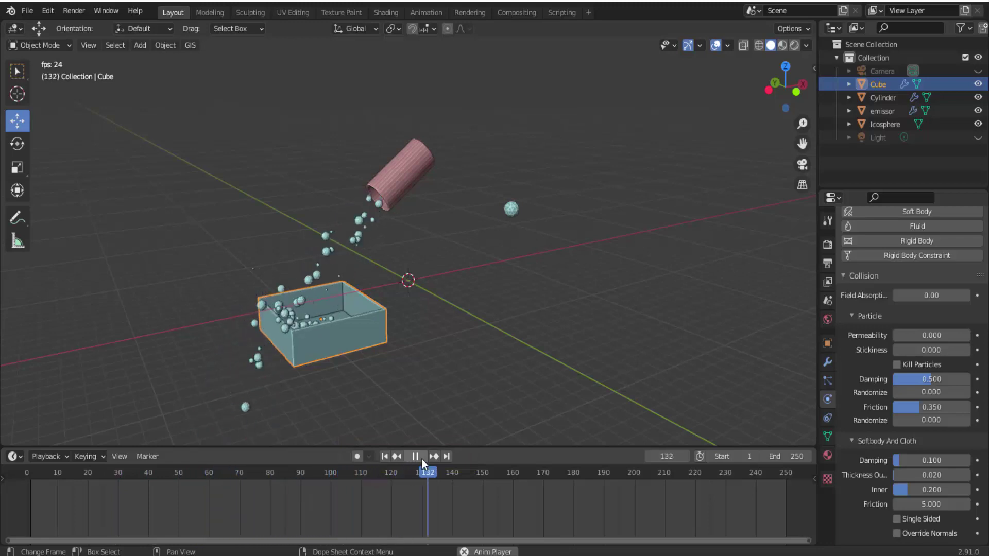
Shift the box left along X and replay the simulation to frame 116
click(422, 459)
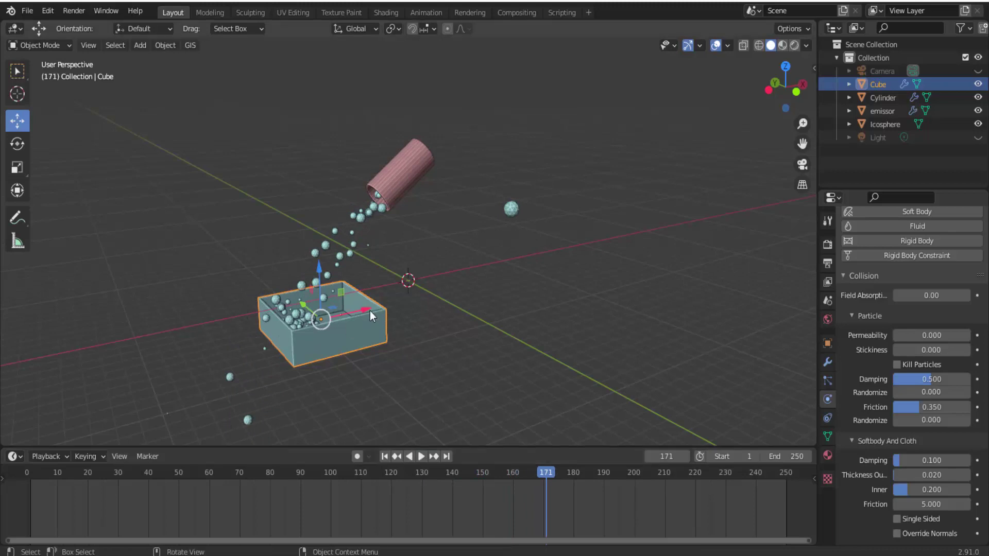
drag(369, 310, 345, 326)
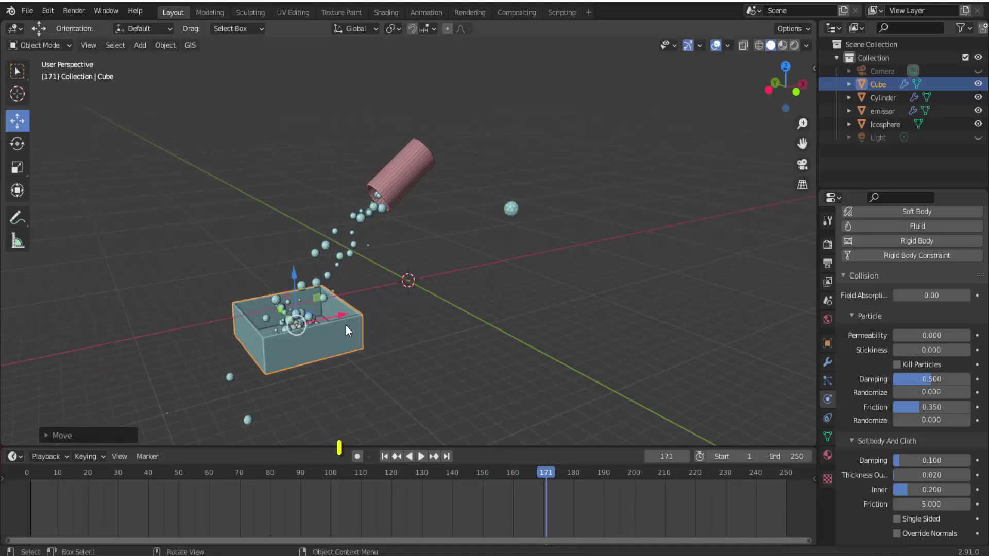
key(shift+Left)
click(420, 456)
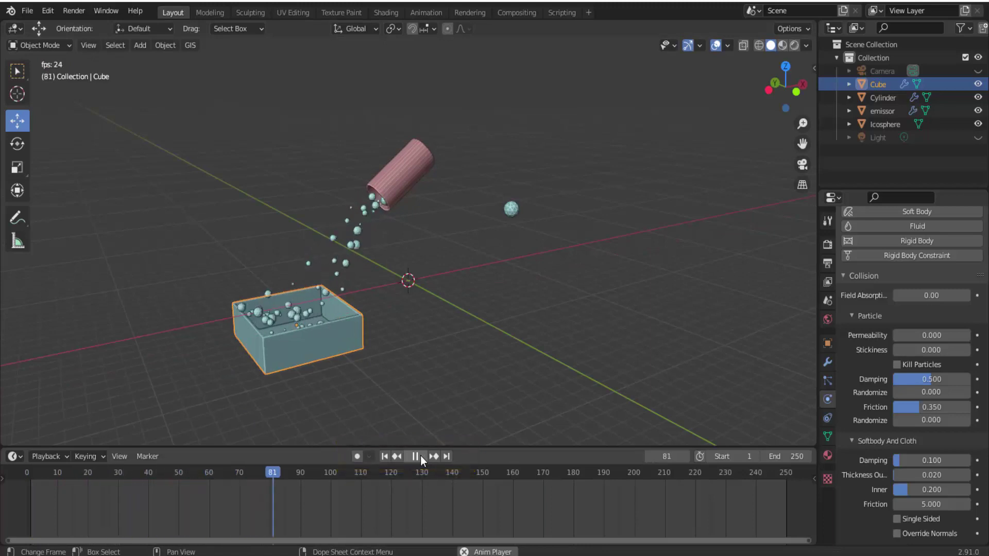
click(420, 456)
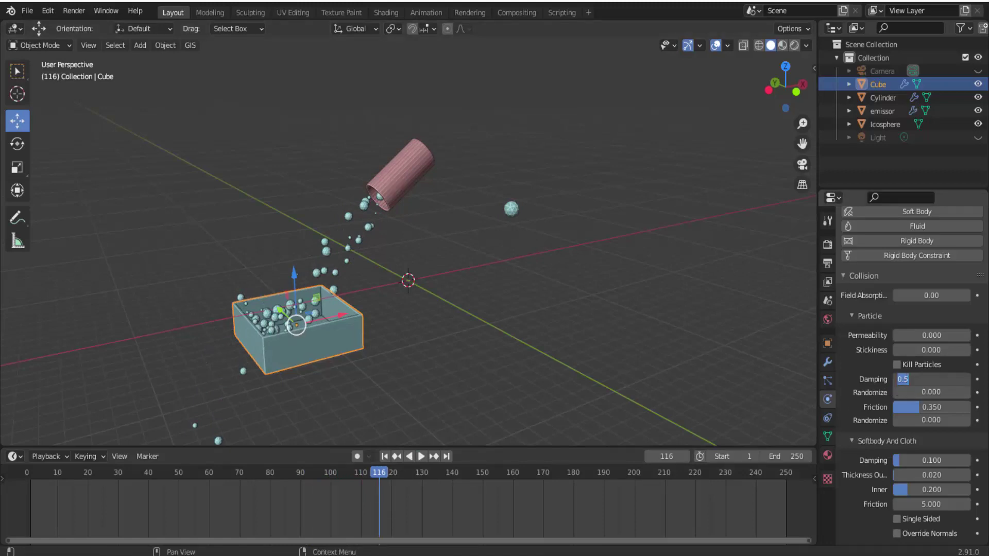
Raise the box's collision Damping to 0.7 and rewind to the first frame
text(0.7)
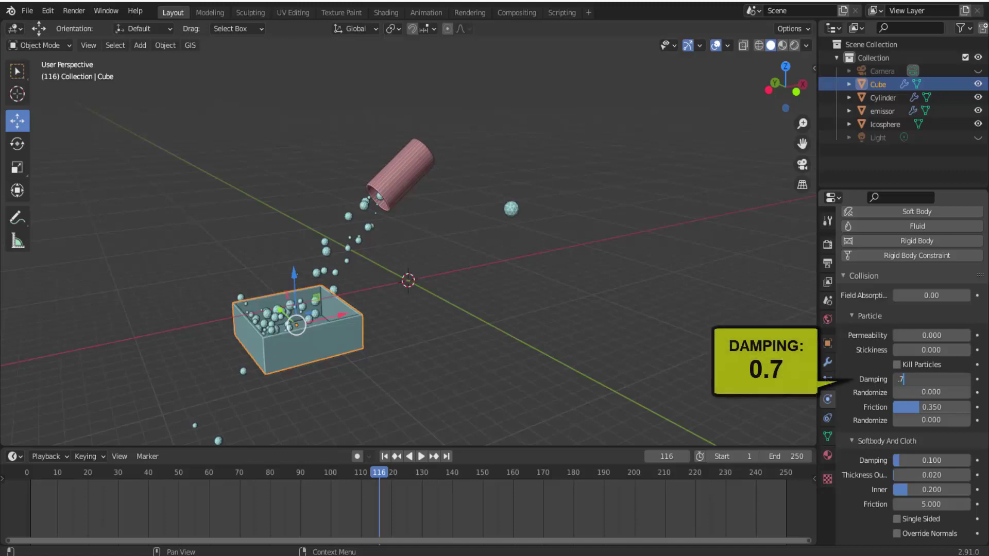
key(Return)
click(385, 457)
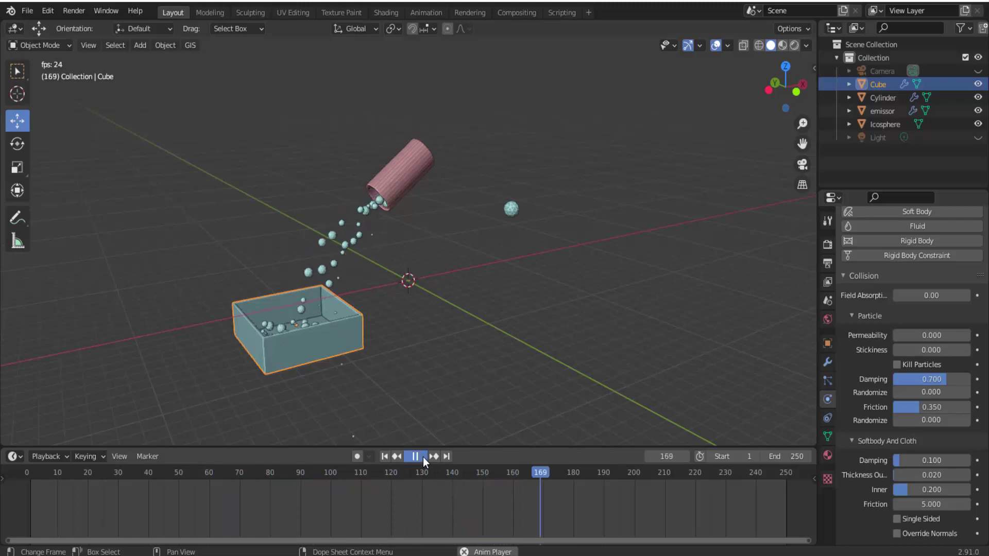
Stop playback and snap the 3D cursor to the box's centre with Cursor to Active, then browse Add > Force Field
click(421, 457)
mouse_move(453, 339)
middle_down()
mouse_move(478, 362)
mouse_move(500, 351)
middle_up()
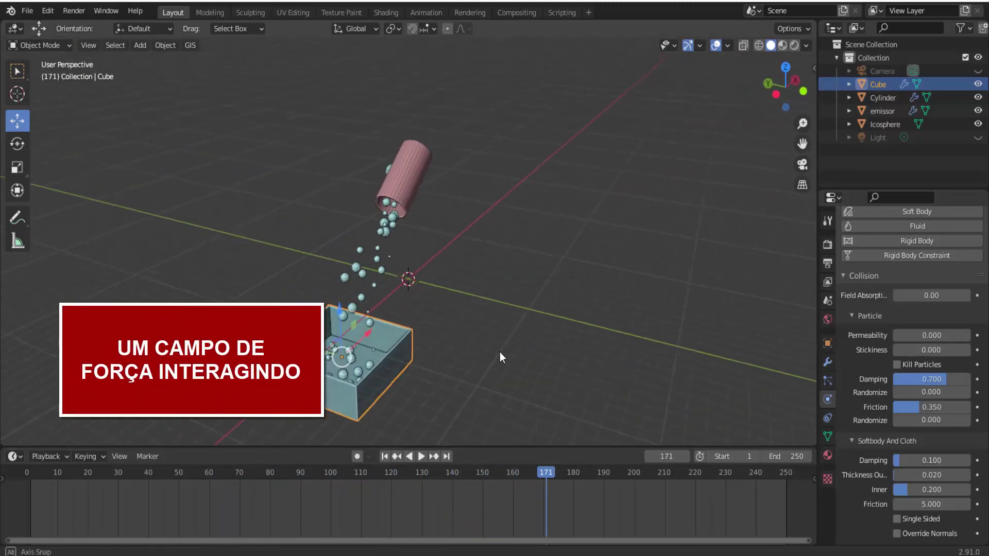
scroll(398, 324, up, 5)
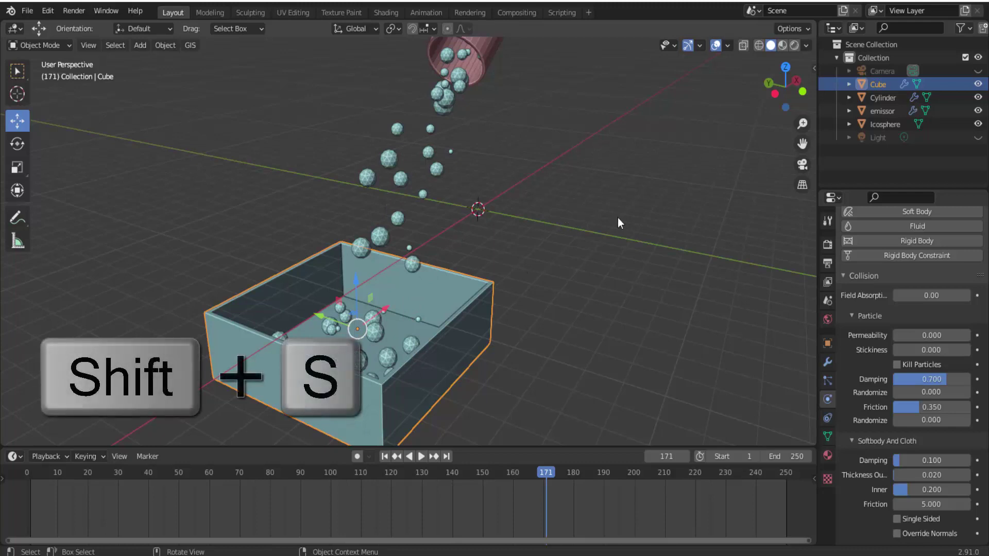
key(shift+s)
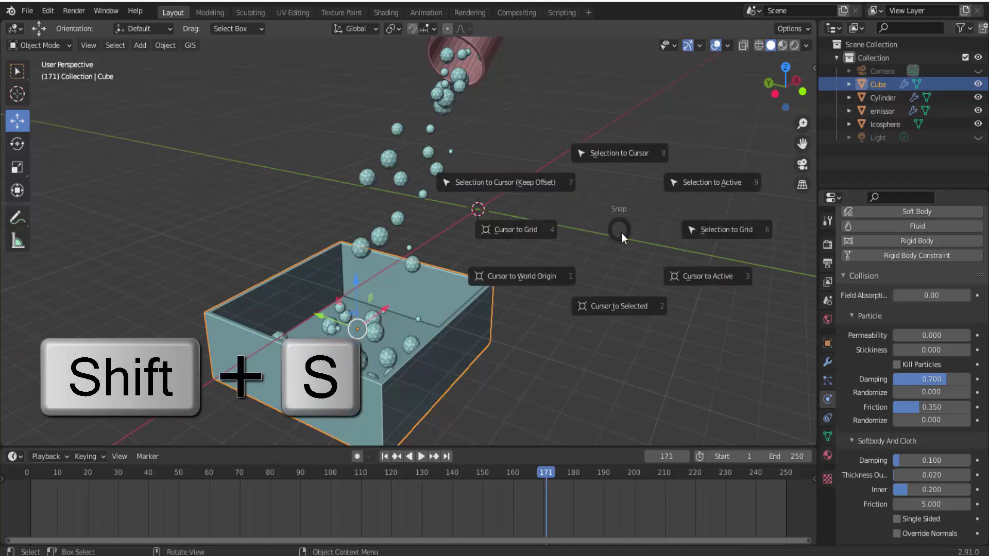
click(708, 274)
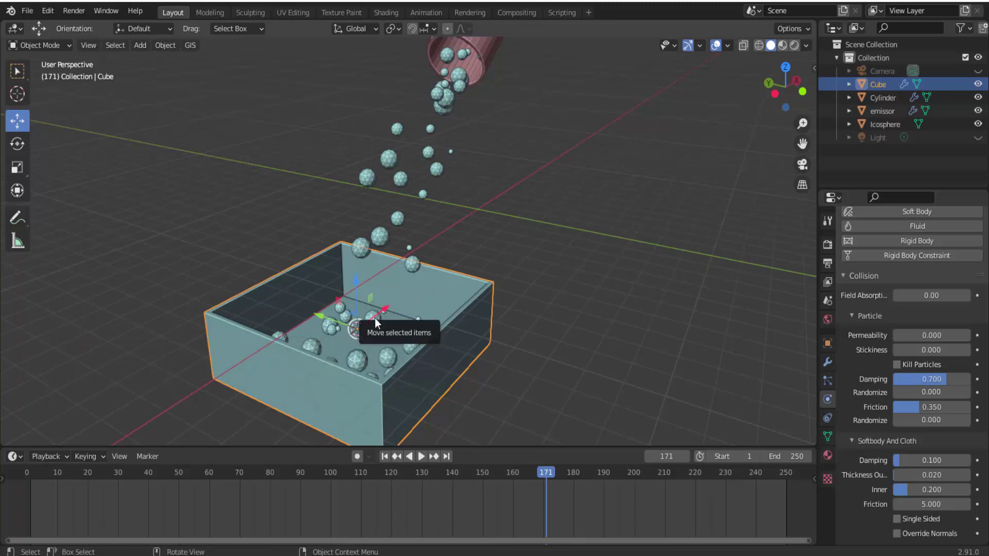
click(146, 49)
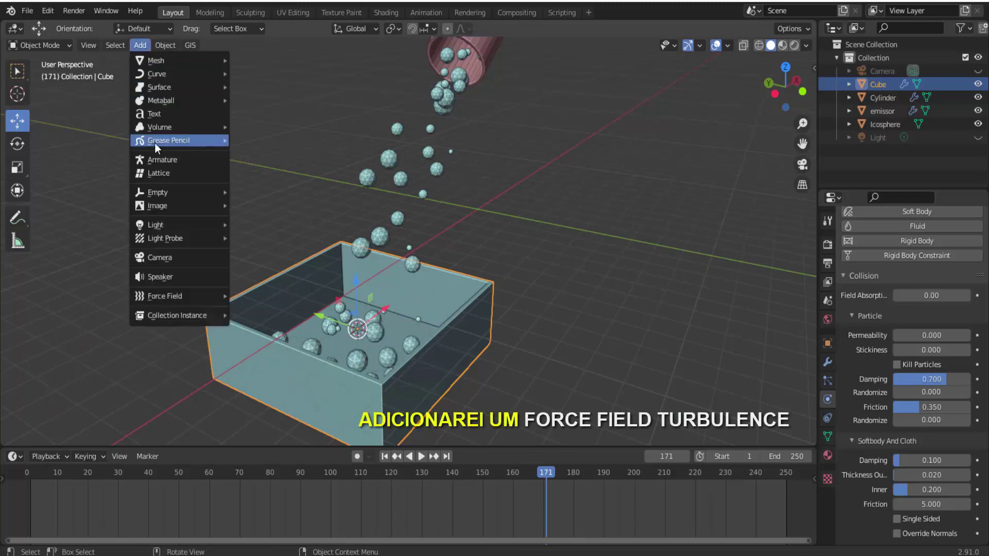
mouse_move(164, 296)
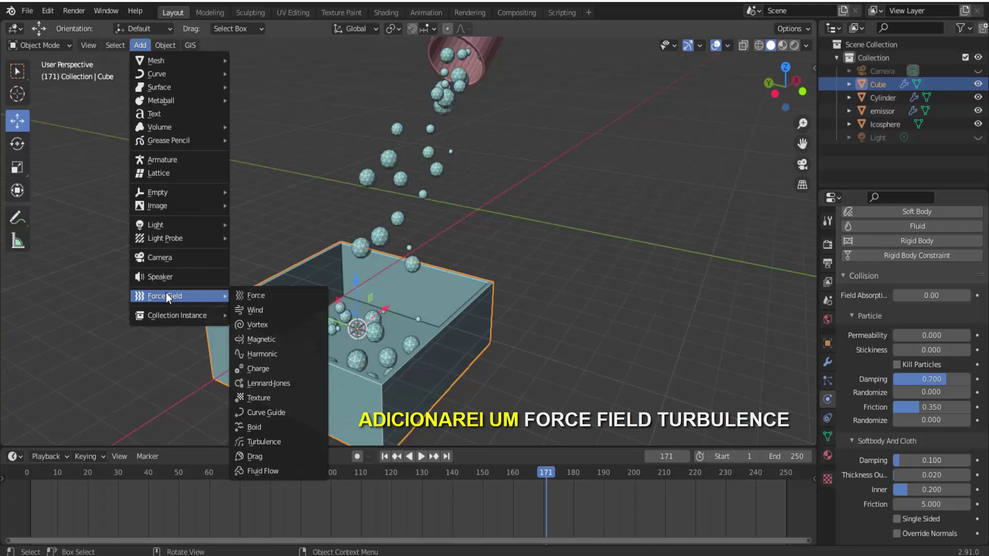
Add a Turbulence force field at the box's centre and replay the particle animation from the first frame
click(291, 441)
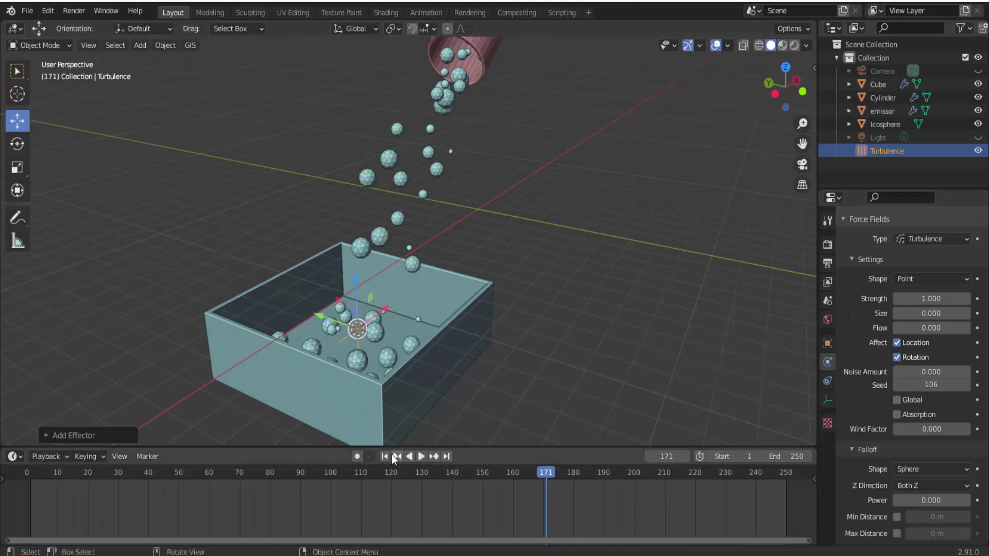
click(388, 456)
click(421, 457)
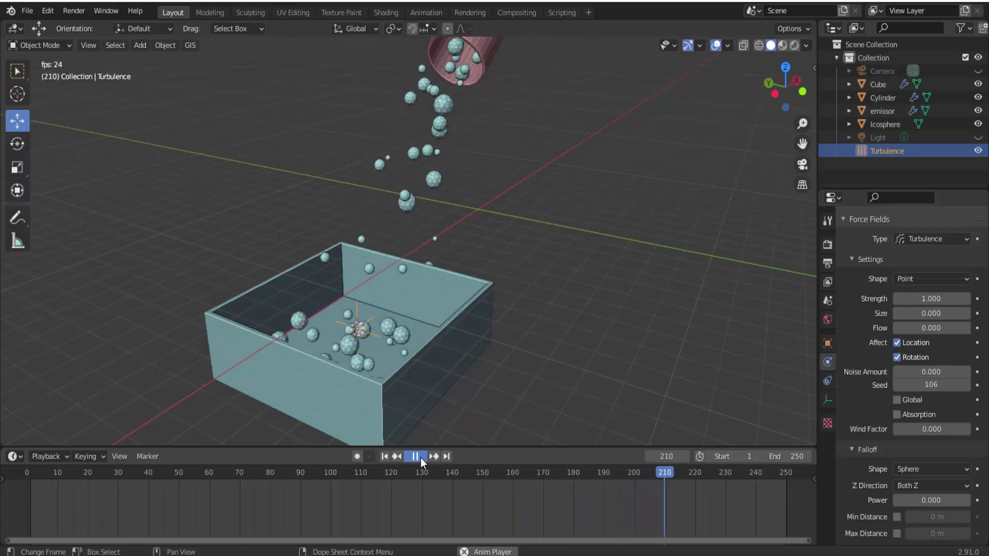
Replay the simulation with turbulence strength 13.4, pausing at frame 89
click(420, 459)
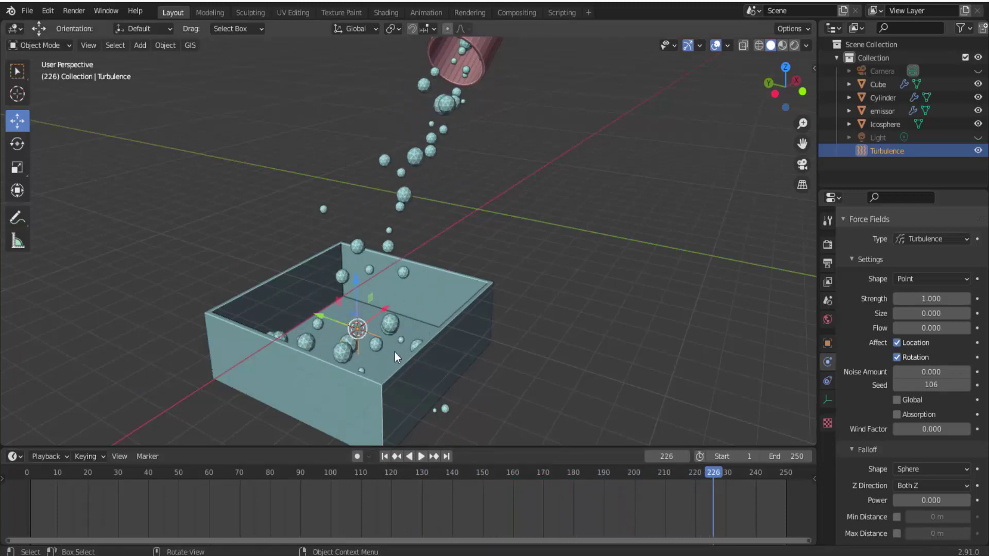
click(387, 458)
click(423, 459)
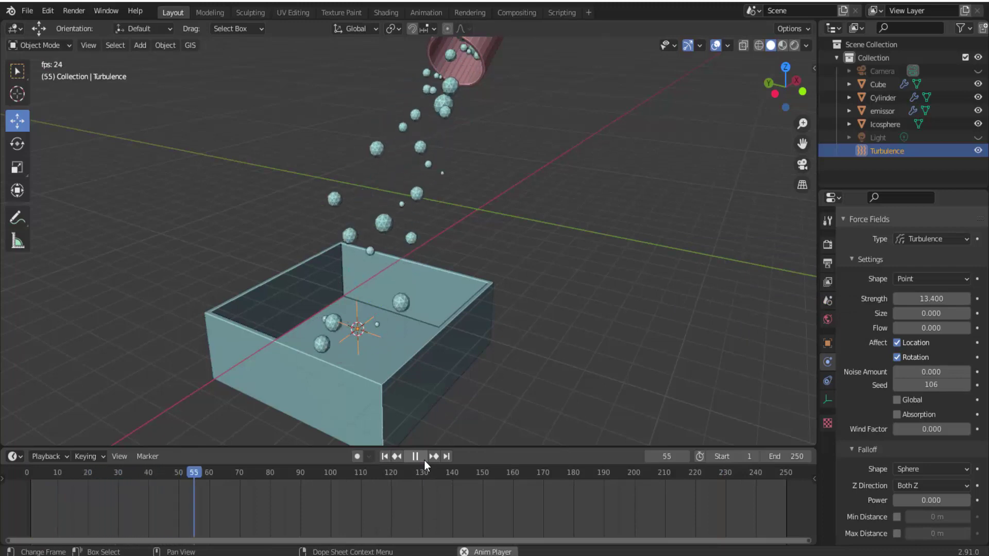
click(424, 461)
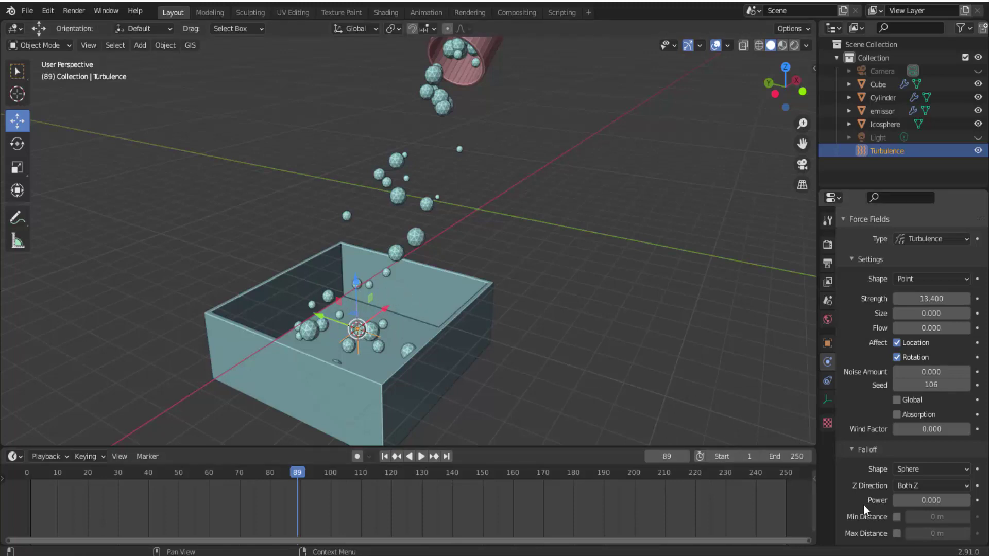
Limit the turbulence with a 2.6 m Max Distance falloff and replay from the start
click(897, 533)
drag(938, 534, 940, 534)
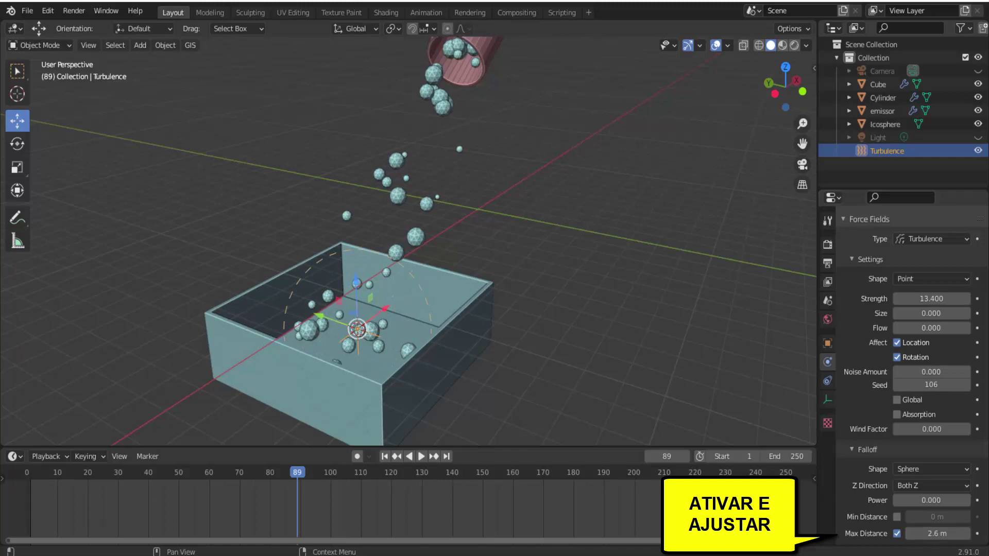
click(384, 456)
click(421, 457)
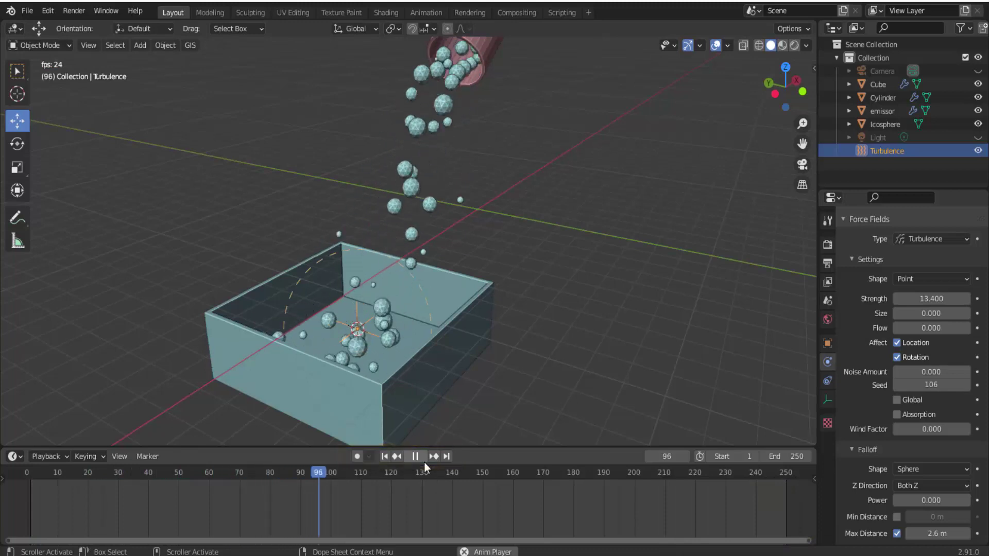
Switch the force field type from Turbulence to Vortex and rewind to the first frame
click(424, 461)
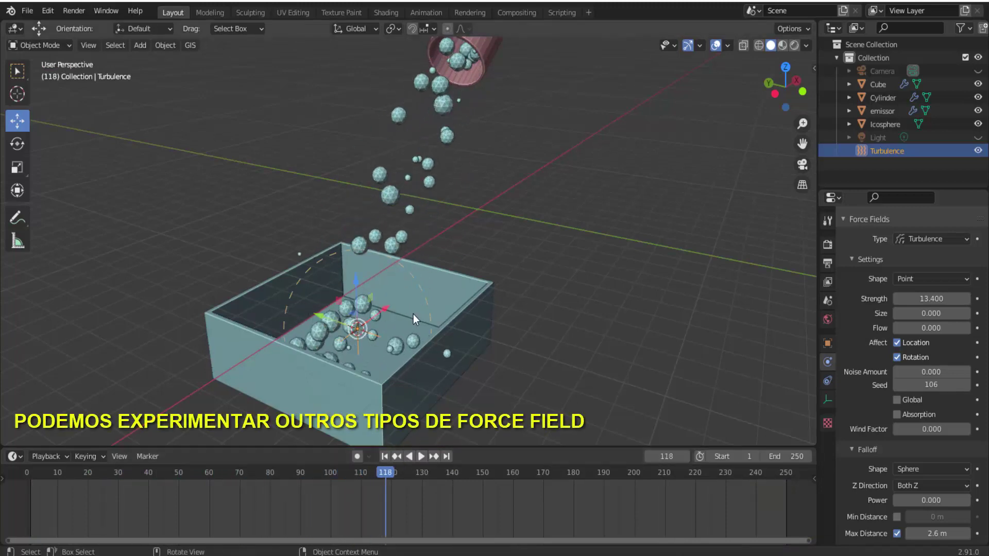
click(923, 242)
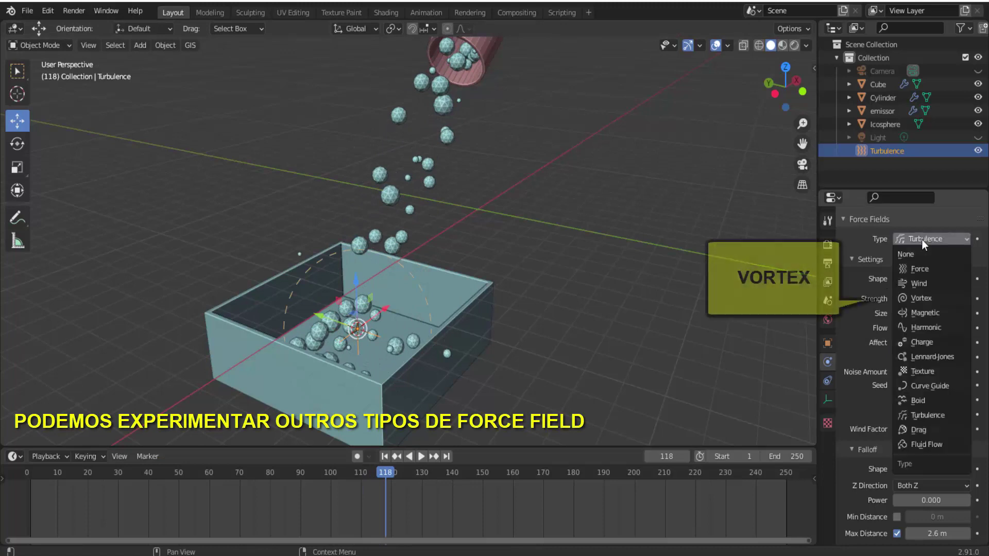
click(921, 300)
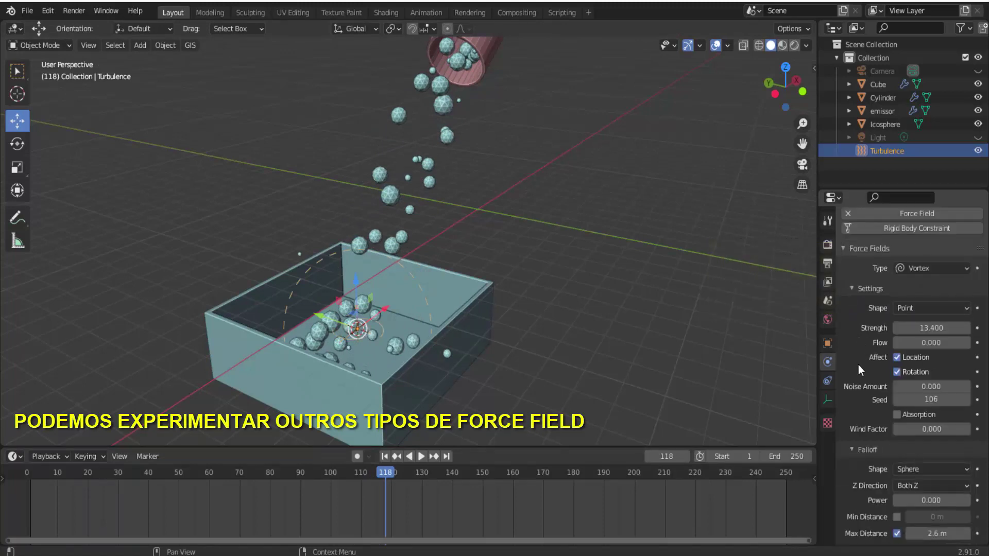
click(385, 457)
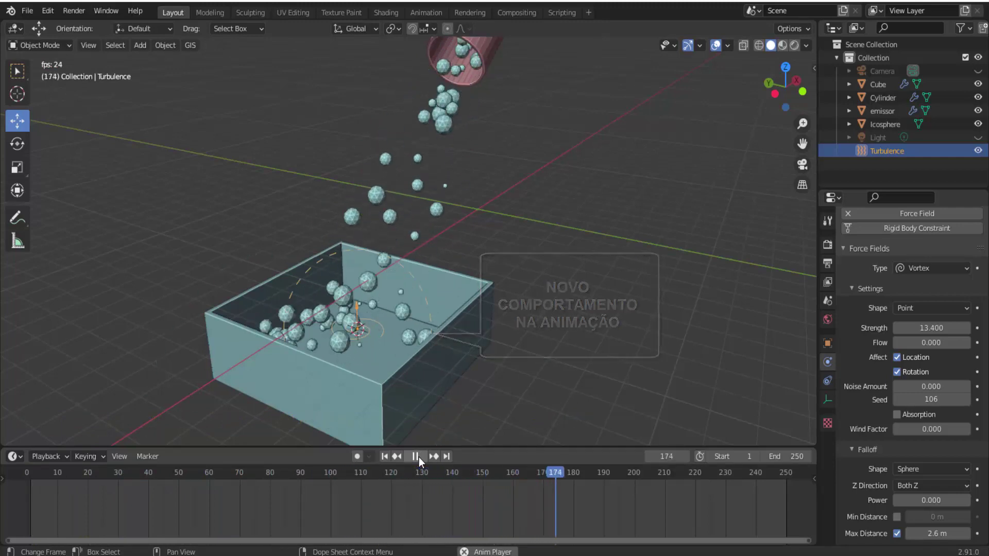
Pause the Vortex replay at frame 186 and orbit around the box of swirling spheres
click(415, 456)
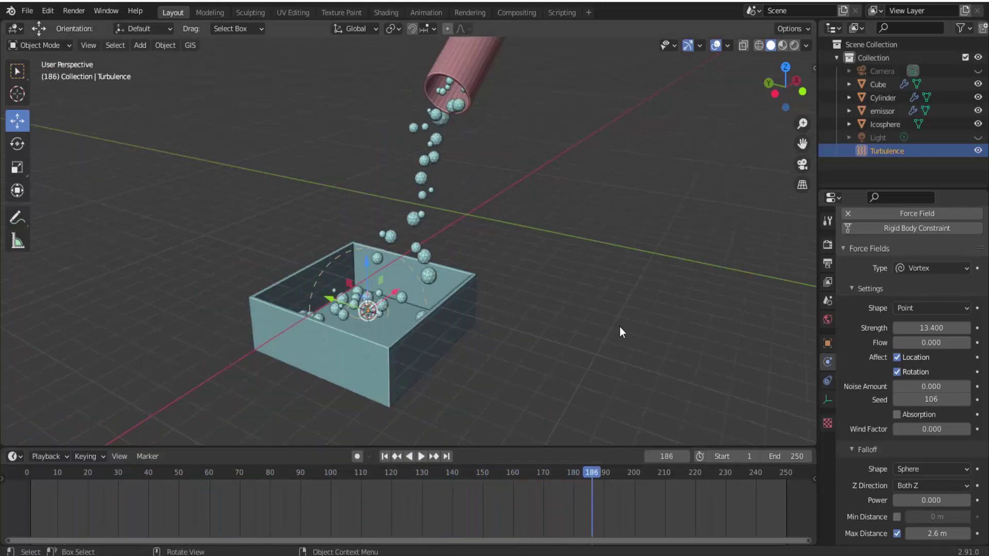
middle_drag(620, 326, 605, 323)
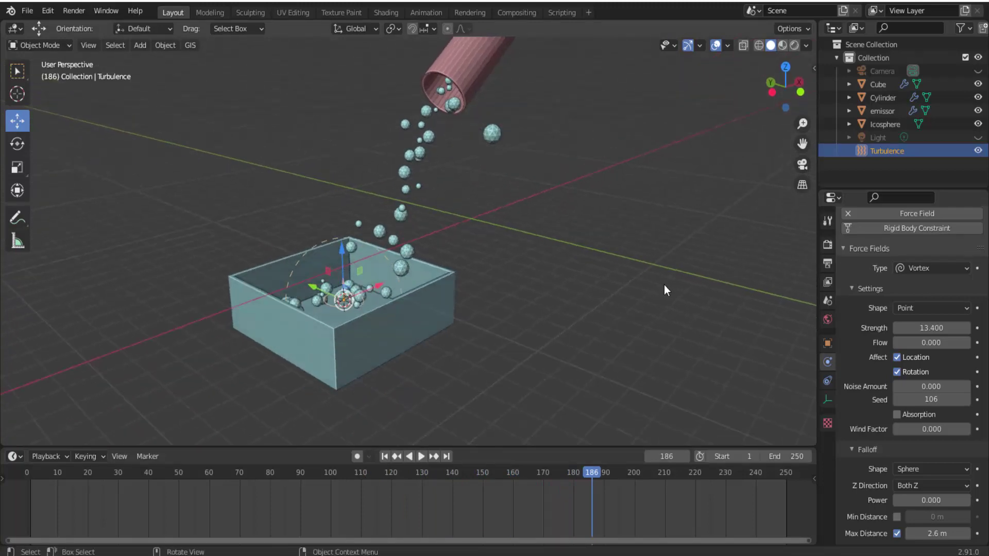
middle_drag(663, 285, 641, 282)
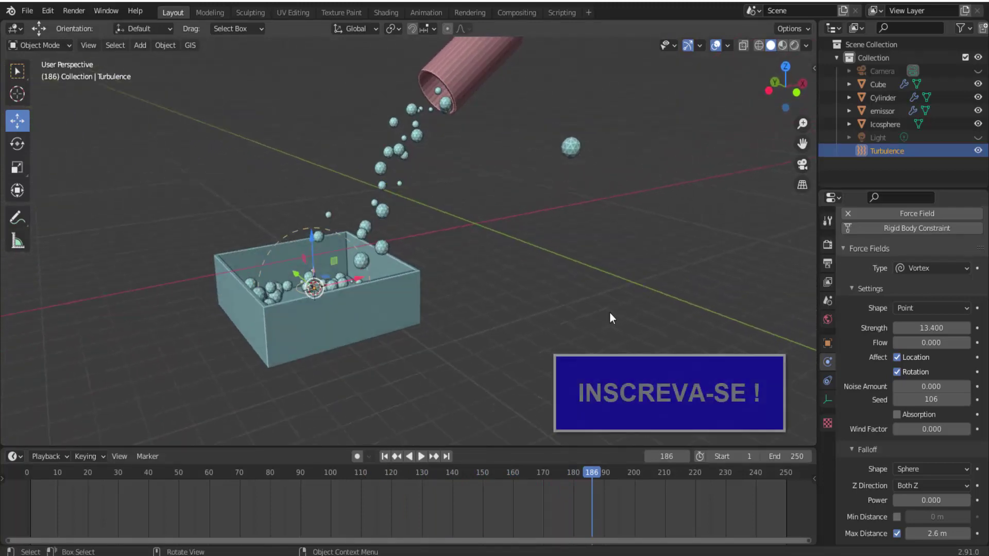